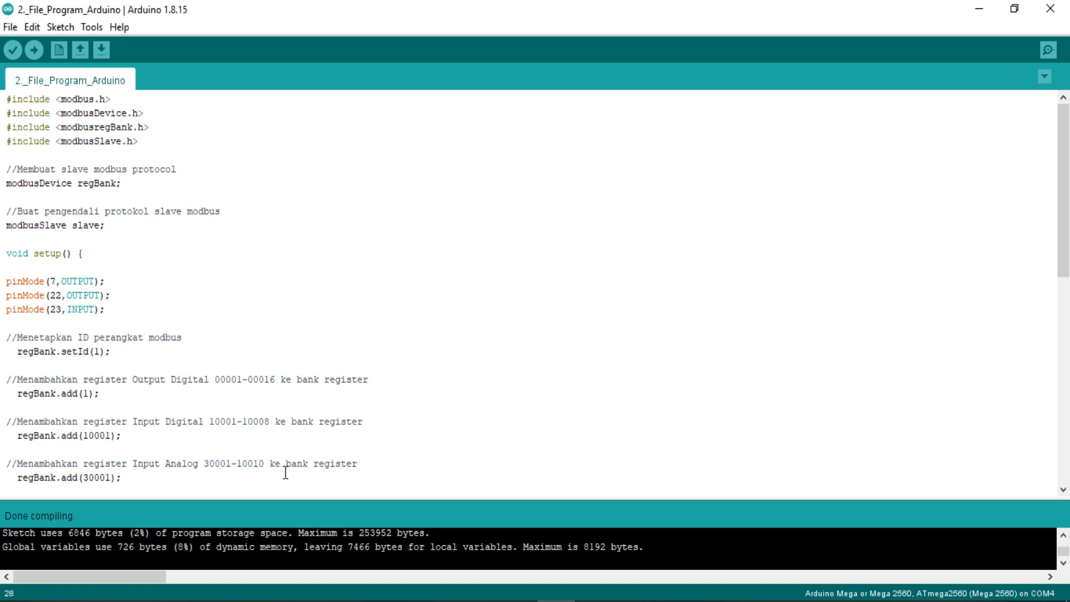
left_click_drag(1069, 204, 1068, 376)
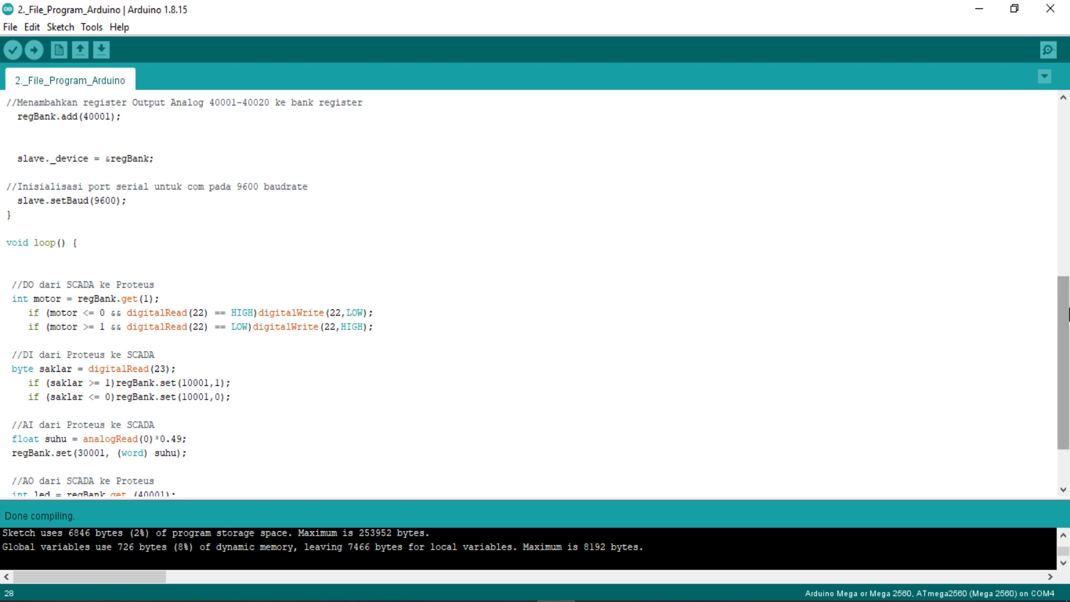
scroll(1068, 313, "down", 2)
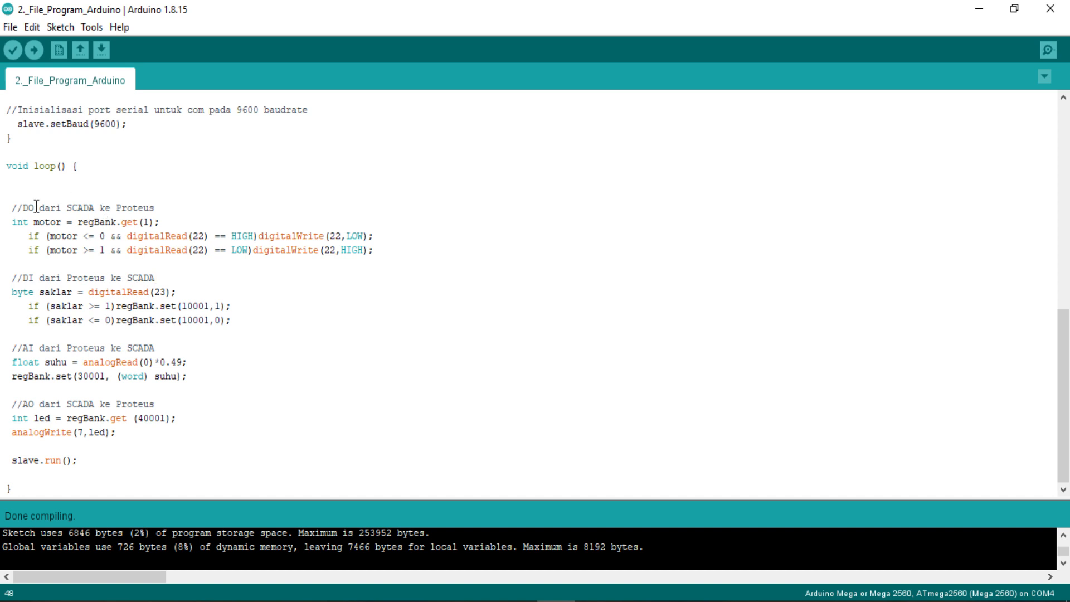
left_click_drag(35, 207, 32, 206)
left_click(167, 210)
left_click_drag(61, 221, 33, 221)
left_click_drag(29, 221, 12, 222)
left_click(128, 236)
double_click(34, 291)
left_click(237, 320)
left_click_drag(152, 292, 90, 291)
left_click(150, 307)
double_click(46, 362)
left_click(90, 376)
double_click(66, 362)
left_click_drag(119, 361, 84, 362)
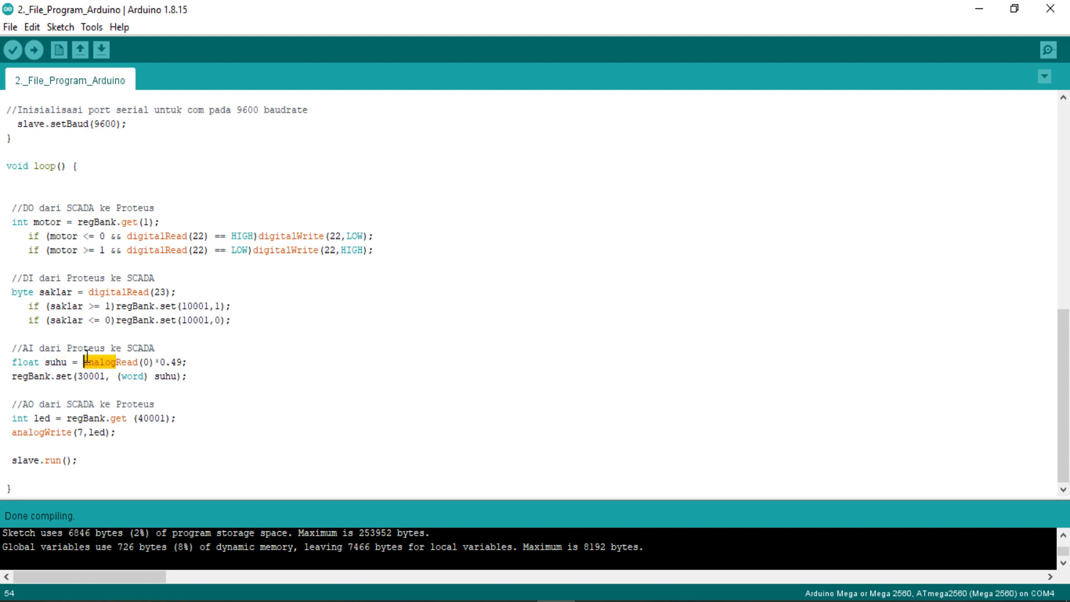
left_click(84, 362)
left_click_drag(83, 363, 139, 362)
left_click_drag(183, 363, 83, 362)
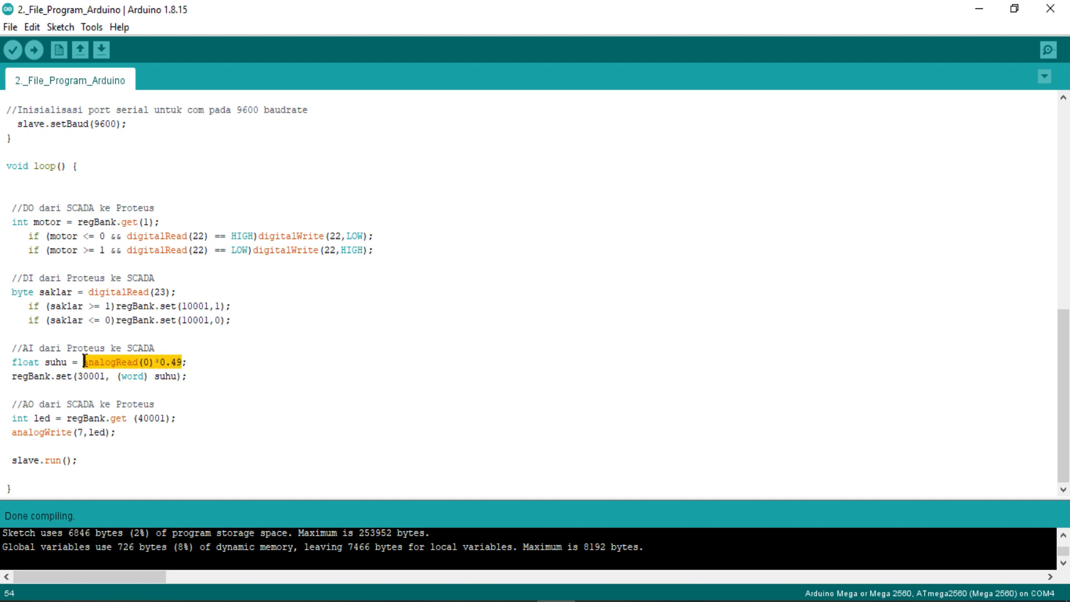
left_click(189, 363)
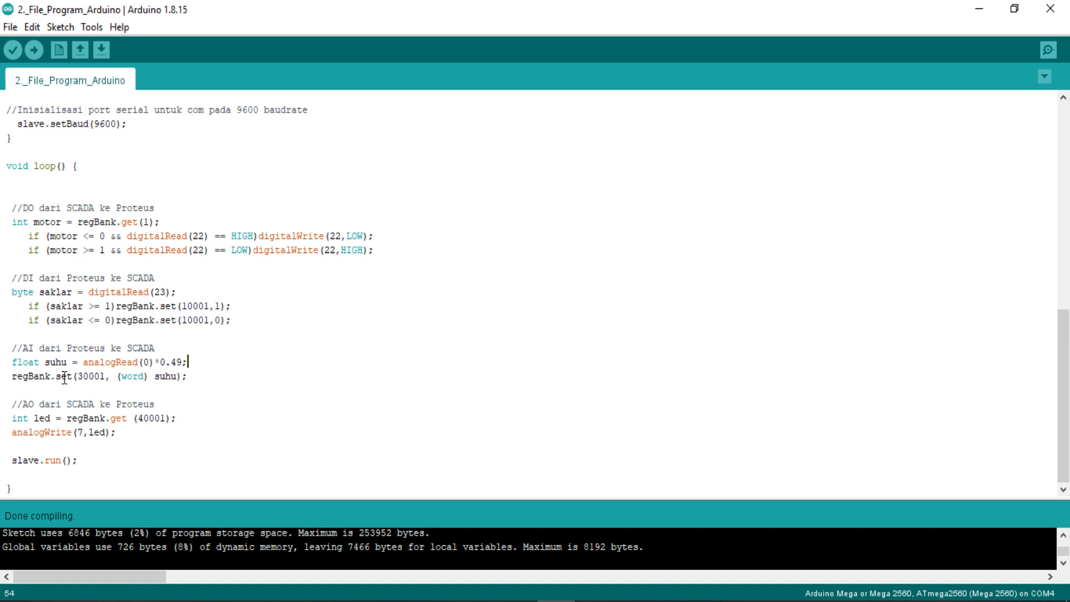
left_click_drag(145, 378, 120, 379)
left_click(84, 418)
left_click_drag(50, 418, 34, 418)
left_click_drag(28, 419, 6, 419)
left_click(84, 418)
left_click_drag(127, 418, 85, 418)
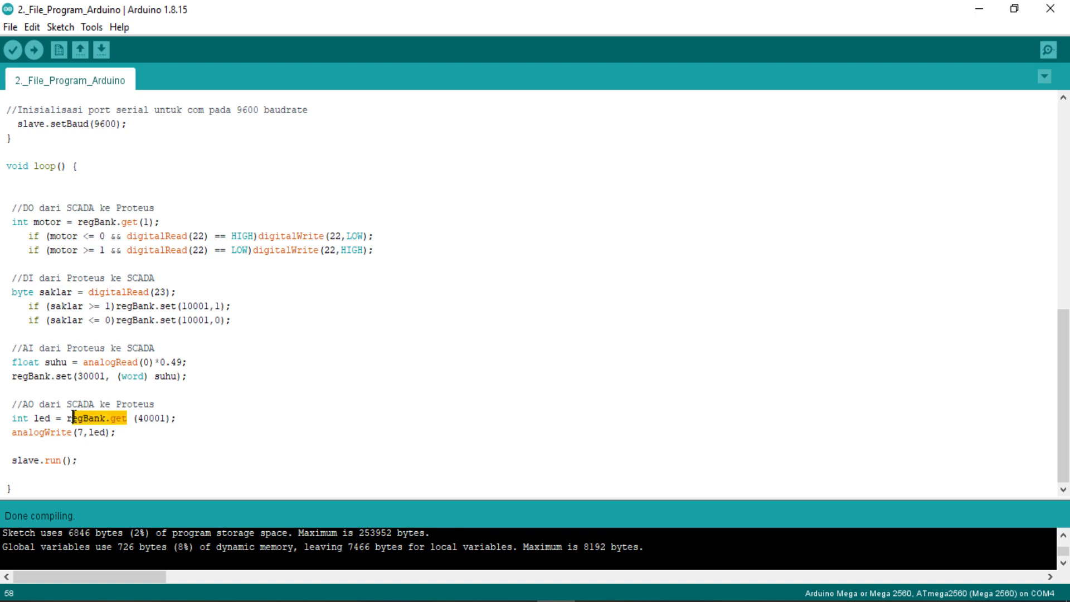
double_click(69, 432)
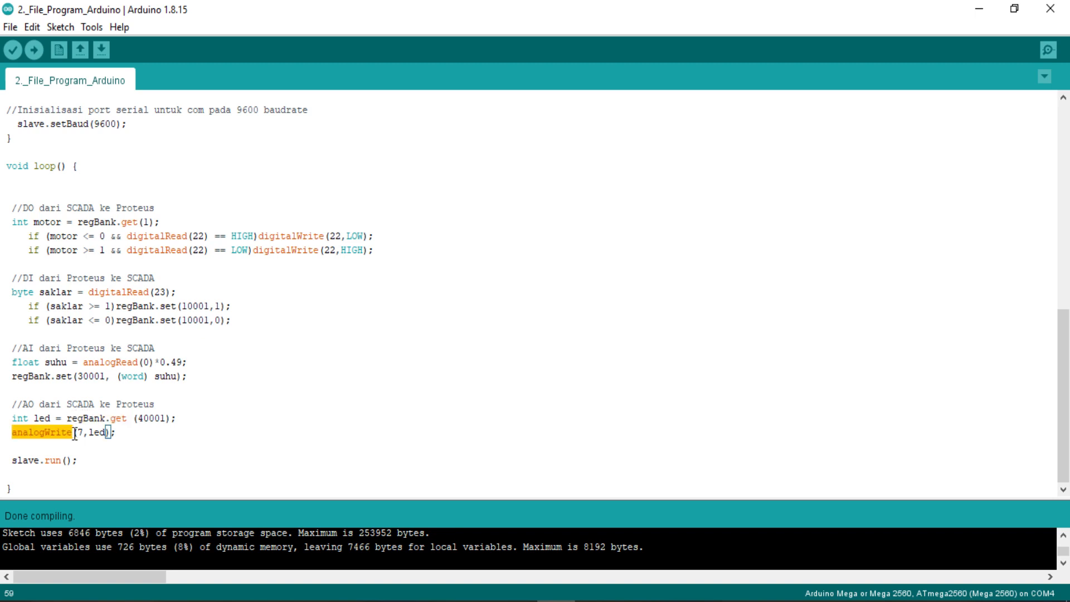
left_click(72, 433)
left_click(90, 433)
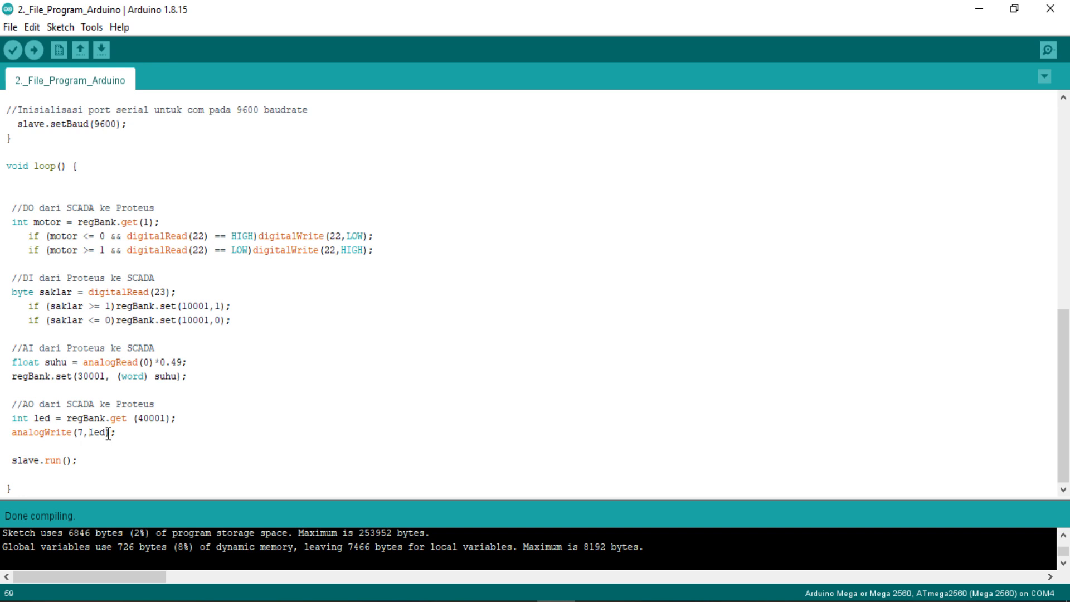
double_click(107, 433)
left_click(60, 419)
Step: Minimize the Arduino IDE and inspect the Arduino Mega DUINO1 part in the Proteus CPO tank schematic
left_click(982, 11)
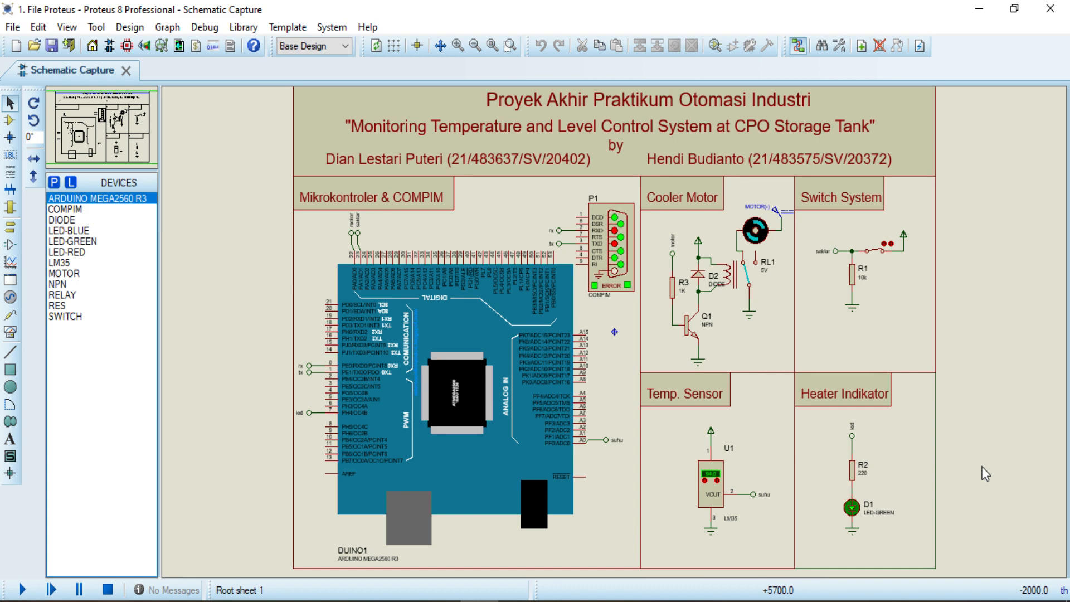
left_click(554, 392)
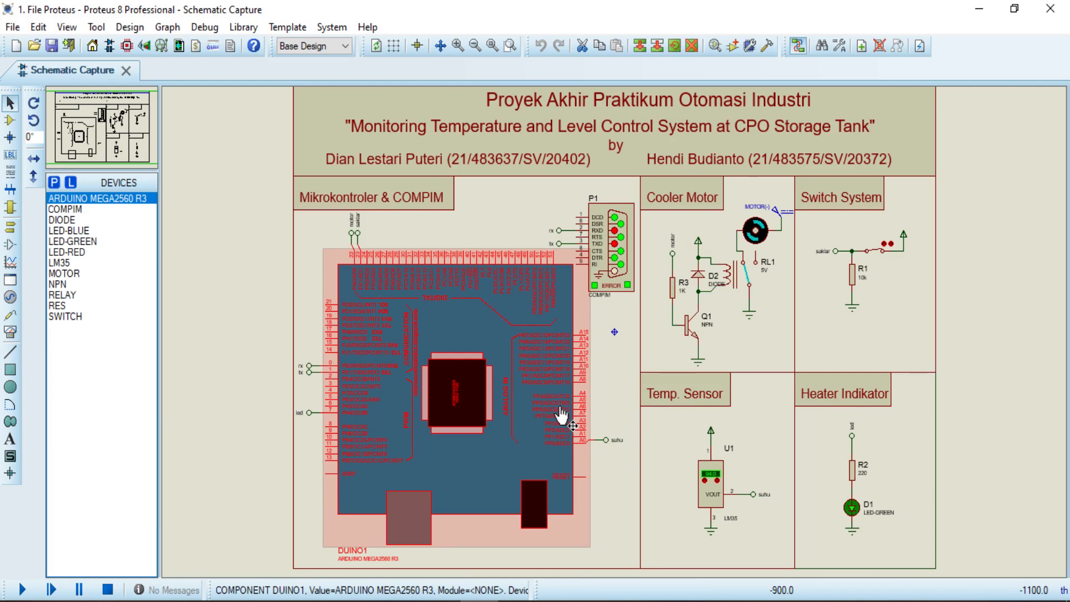
left_click(612, 561)
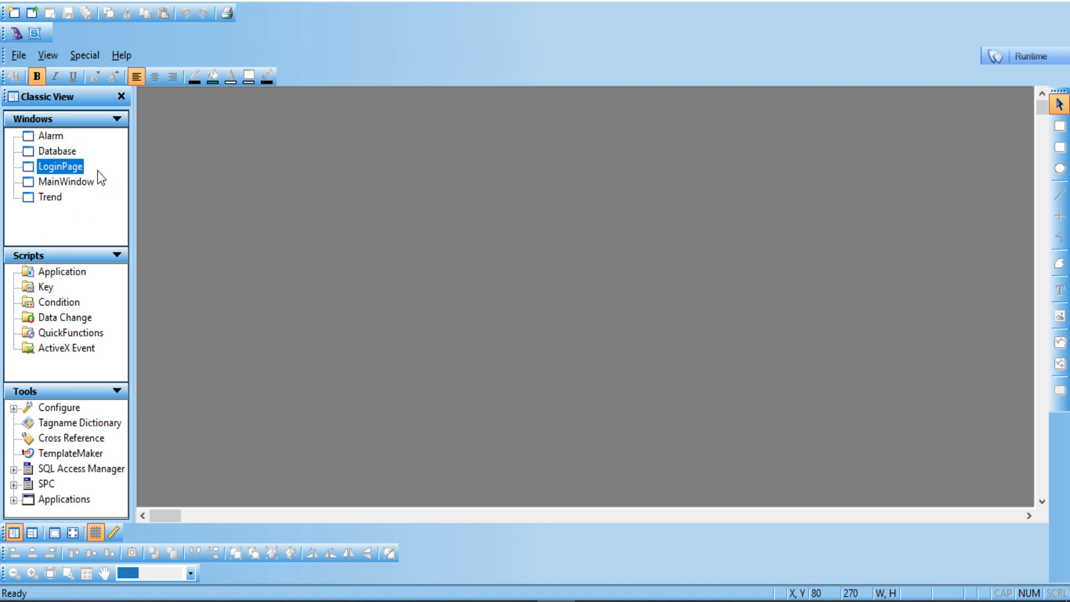
Step: Open the LoginPage window showing its Username, Level and Access Level fields
double_click(61, 167)
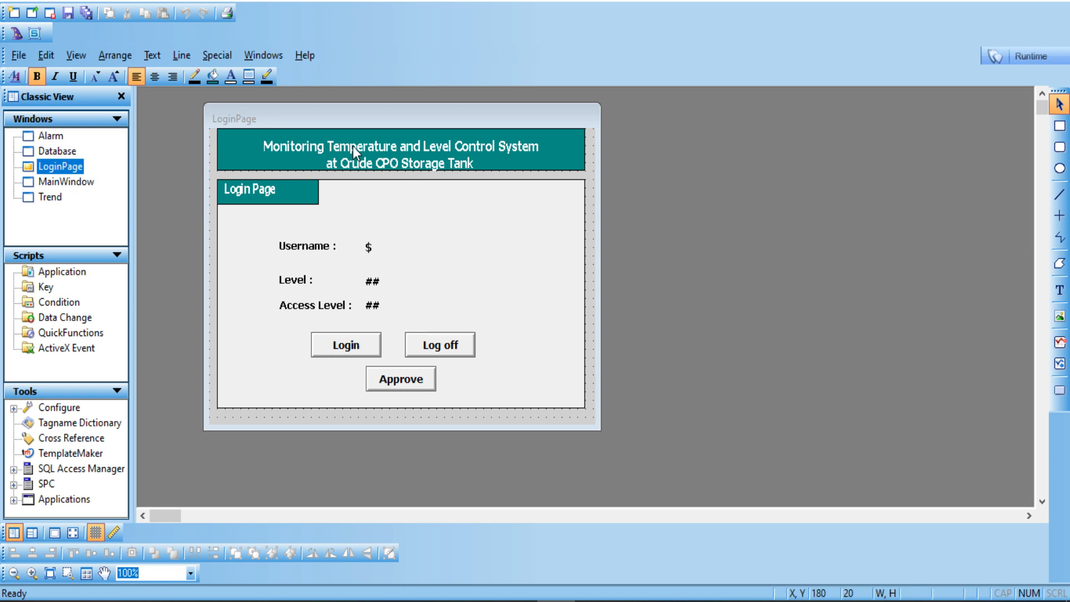
left_click(269, 60)
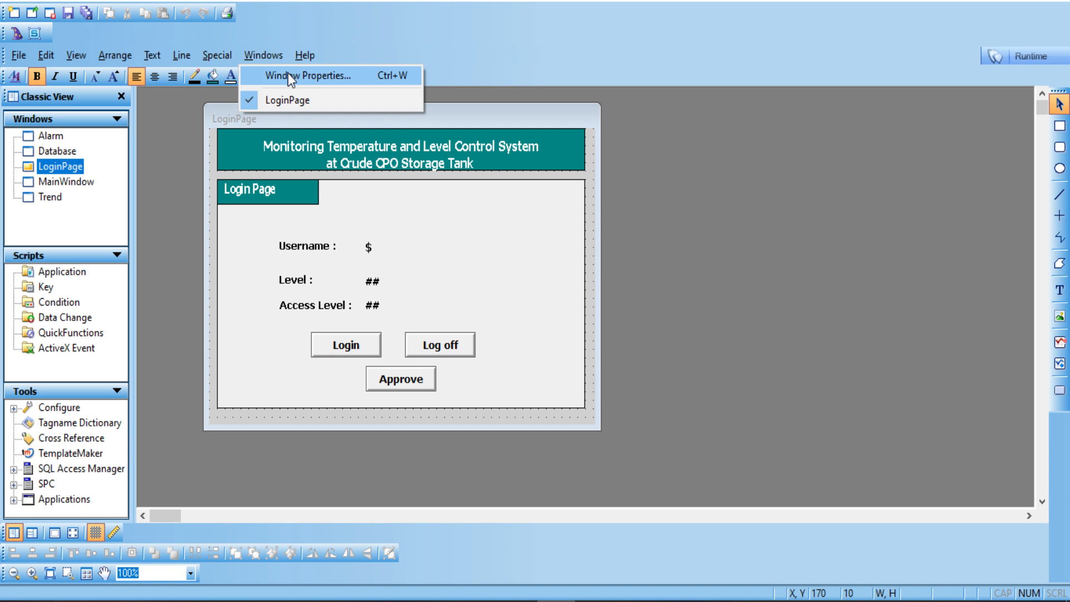
Step: Log on to the application security as administrator with the account password
mouse_move(226, 53)
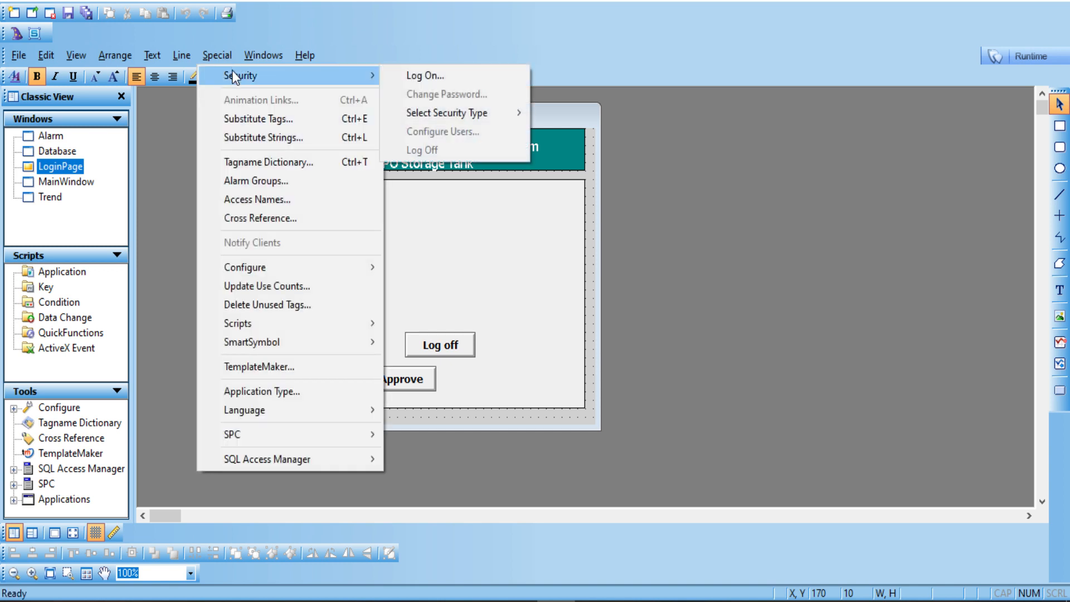
left_click(406, 79)
type("administrator")
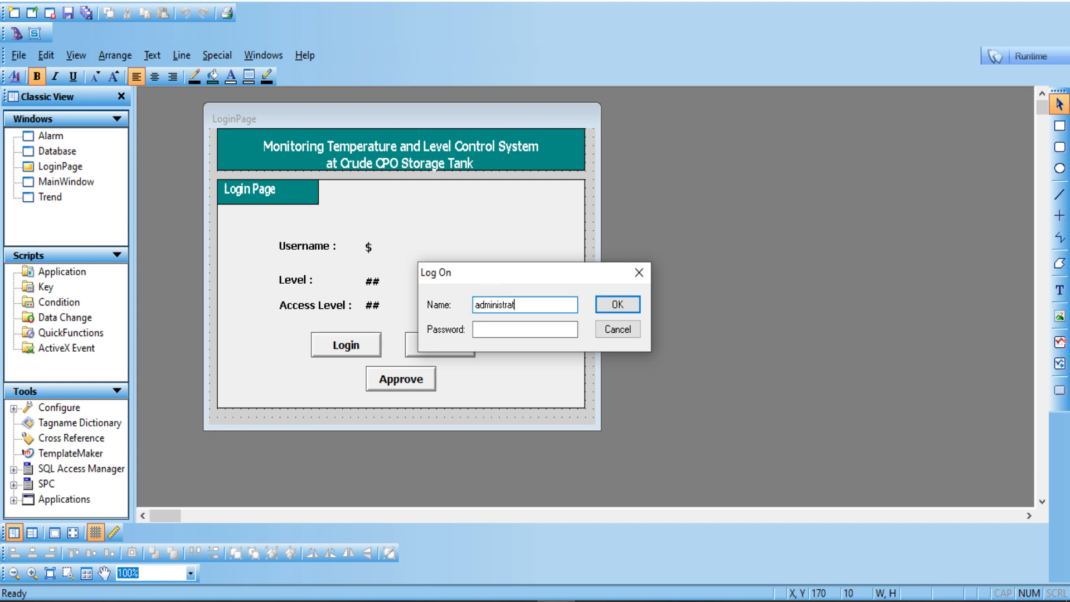
left_click(578, 327)
type("******")
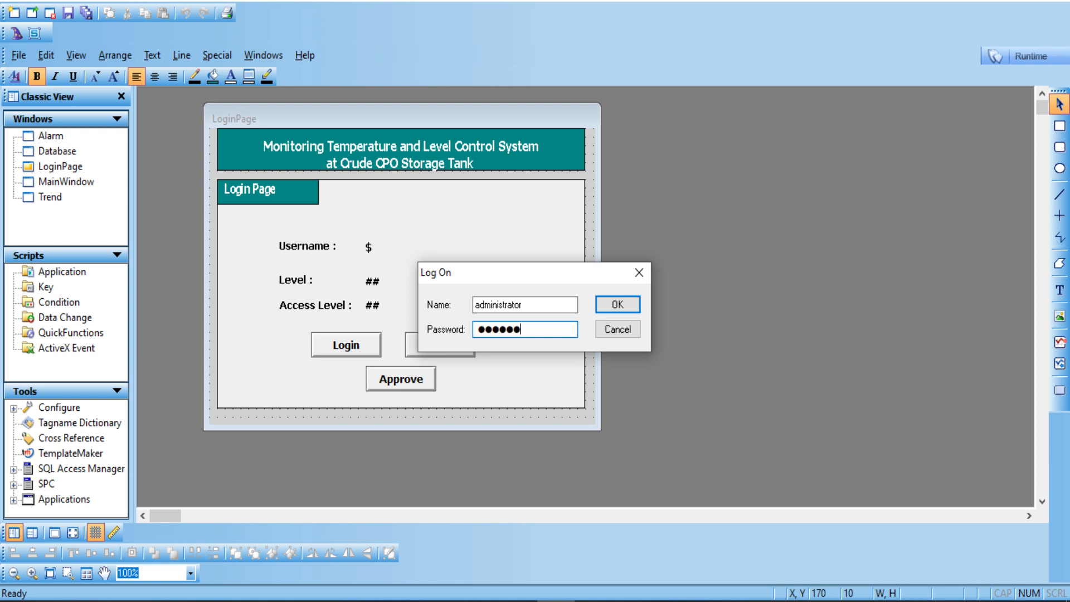
type("*****")
key("Return")
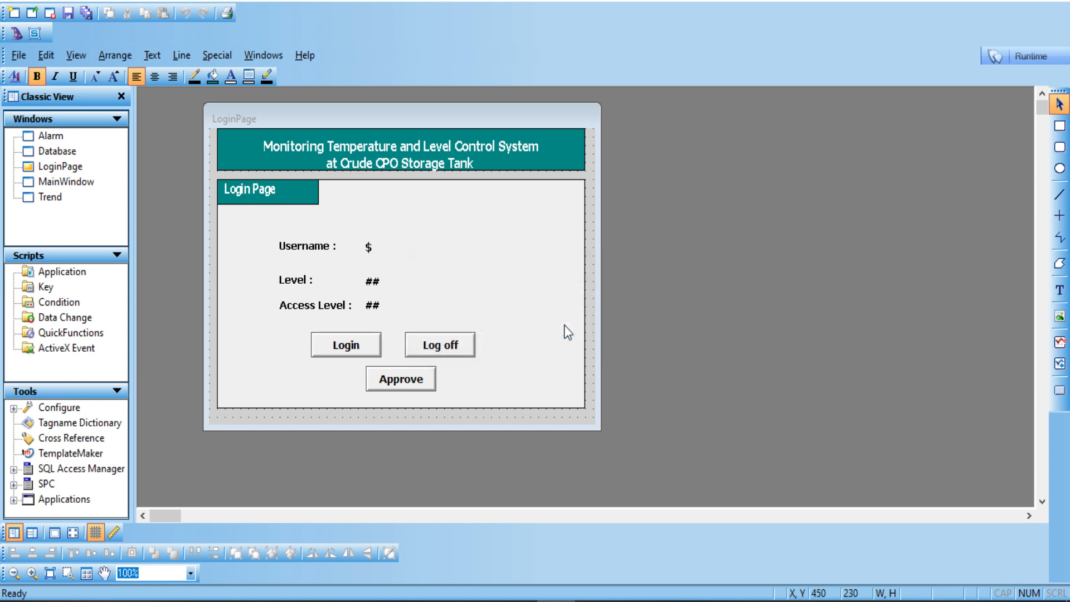
left_click(225, 59)
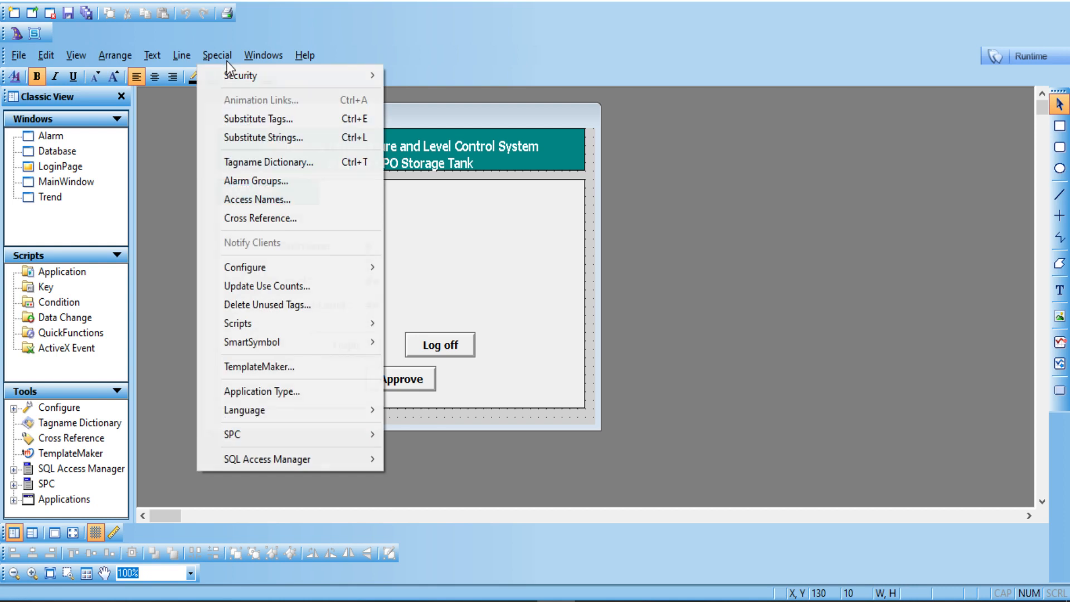
mouse_move(295, 77)
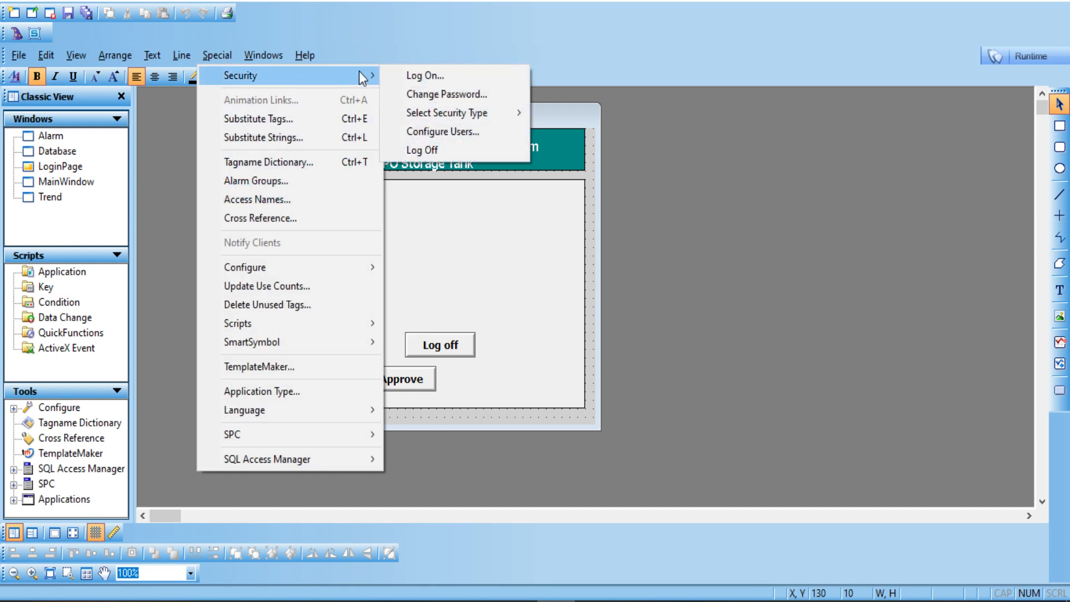
left_click(428, 132)
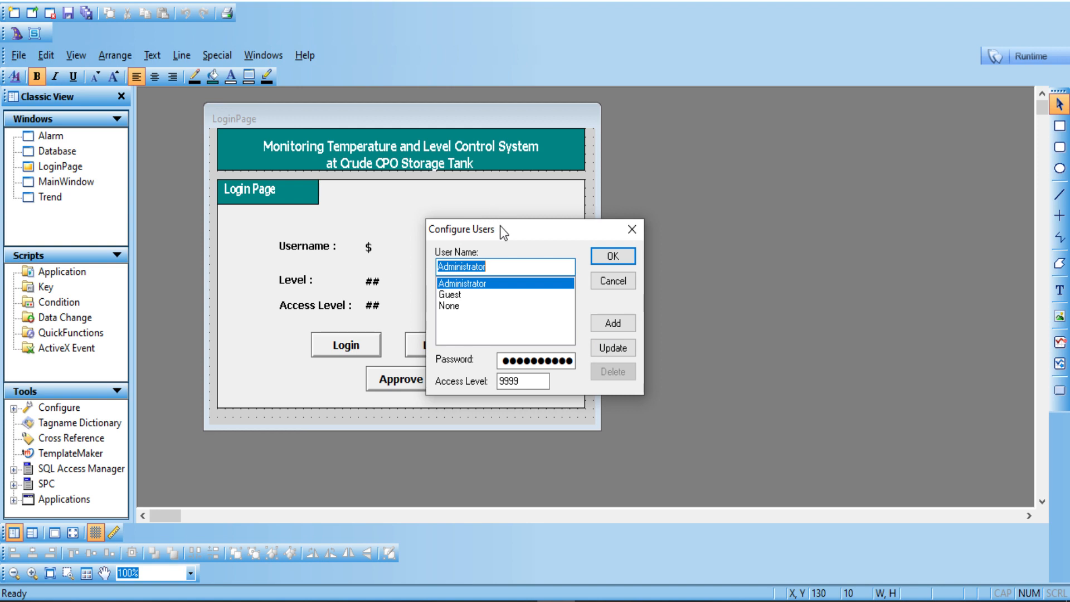
left_click_drag(500, 226, 543, 148)
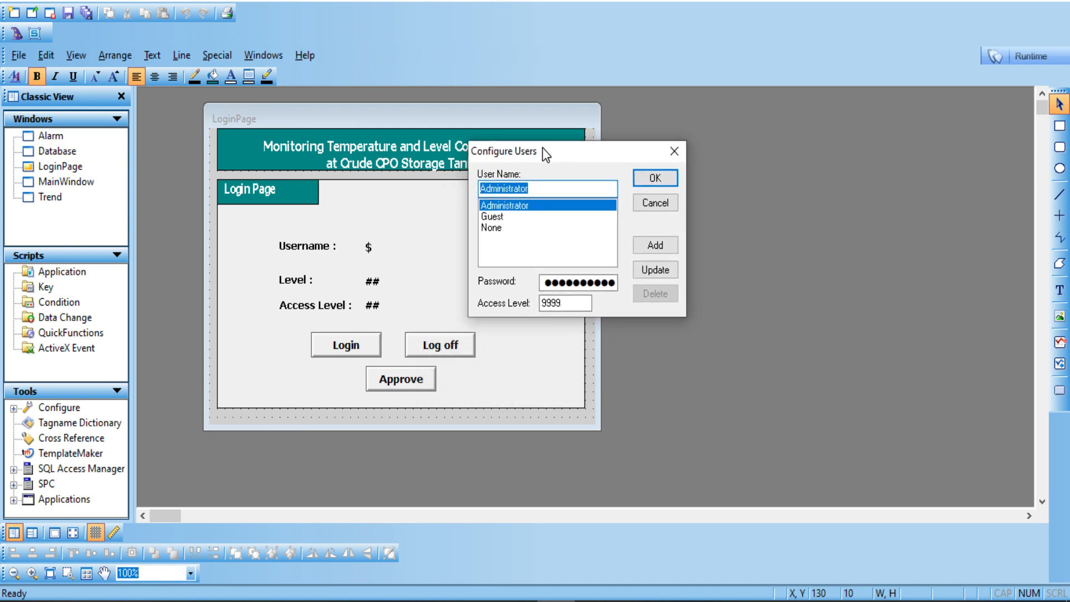
left_click(533, 216)
left_click(538, 205)
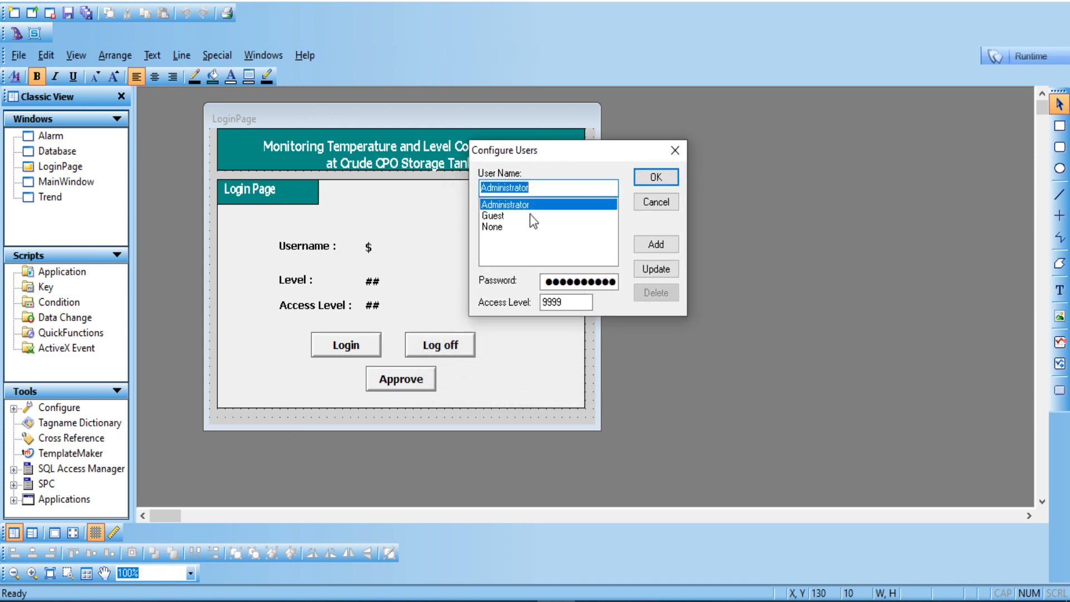
left_click(530, 215)
left_click(509, 208)
left_click(507, 217)
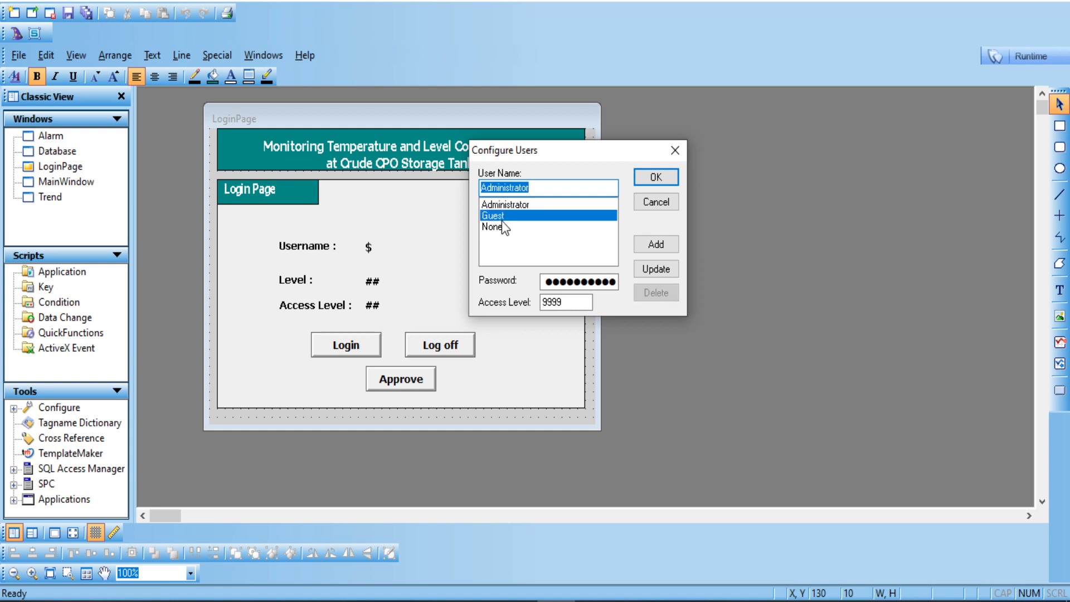
left_click(655, 176)
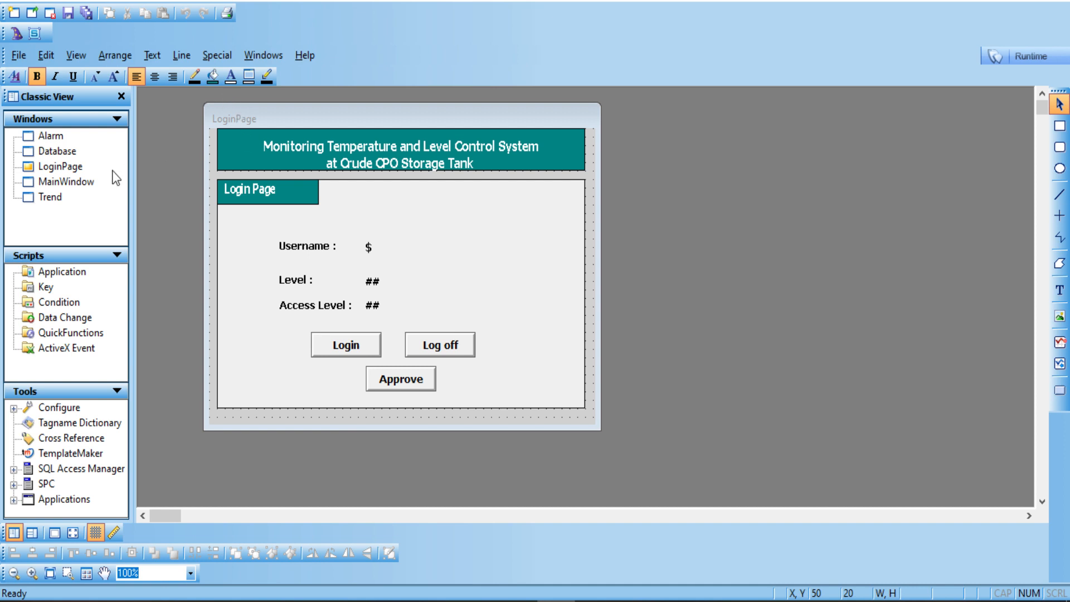
Step: Close the LoginPage display and open MainWindow for editing
right_click(71, 166)
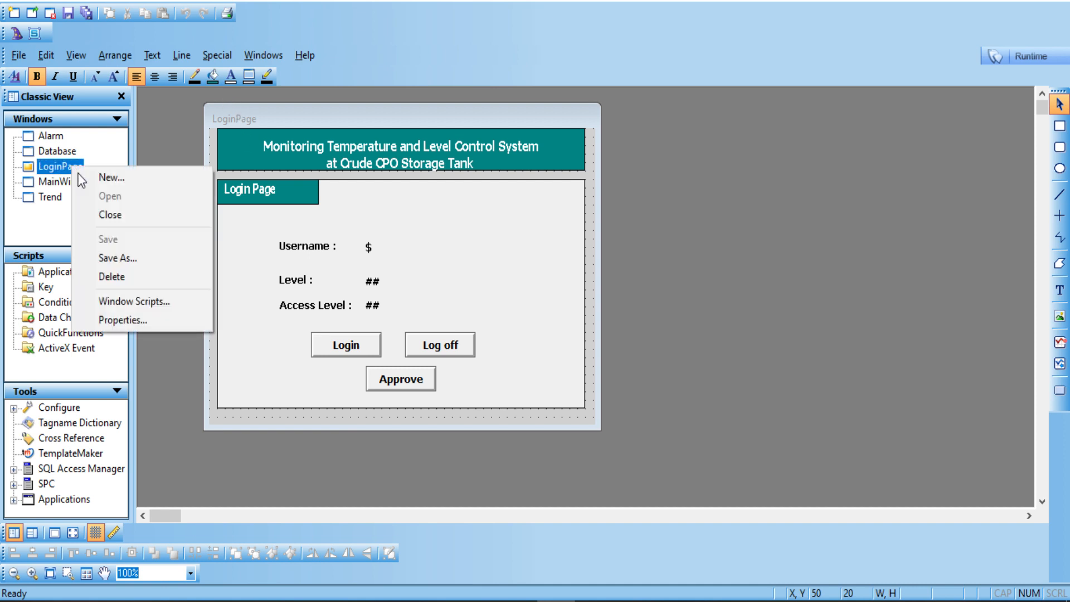
left_click(107, 216)
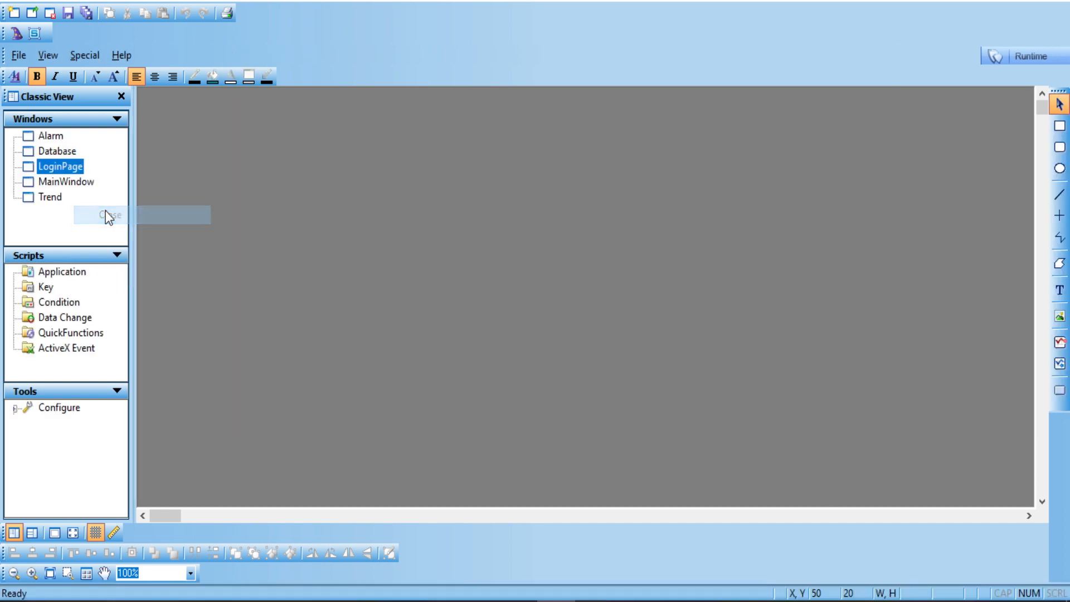
double_click(73, 183)
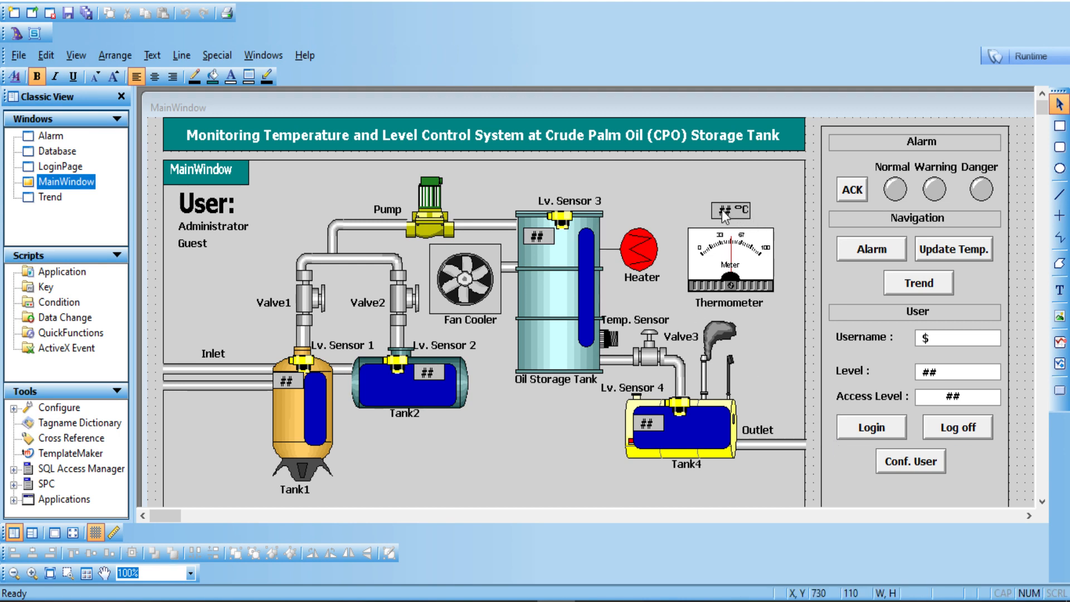
left_click(760, 251)
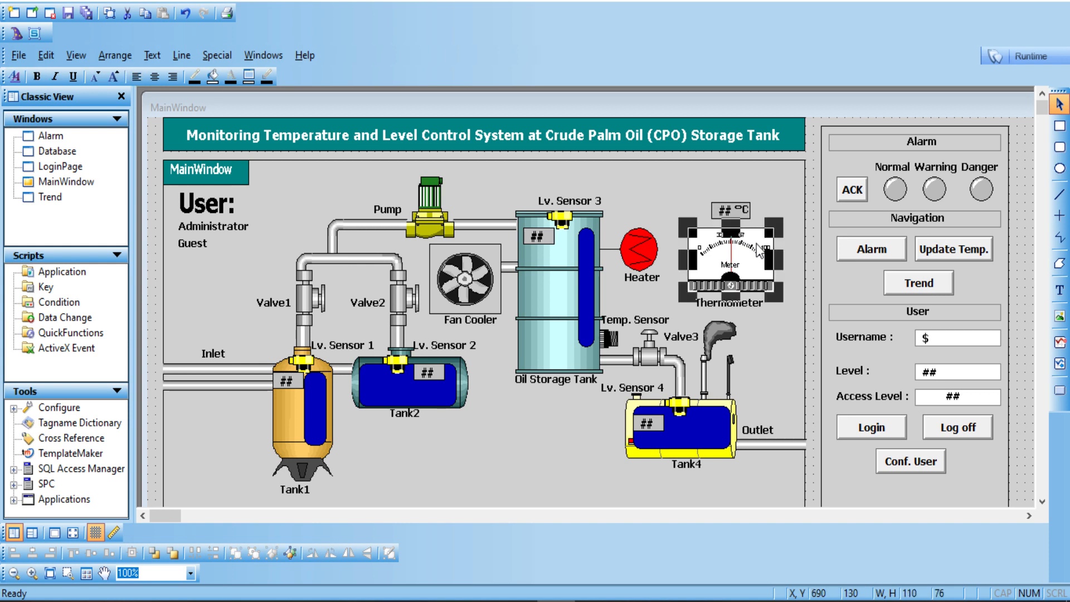
left_click(1060, 125)
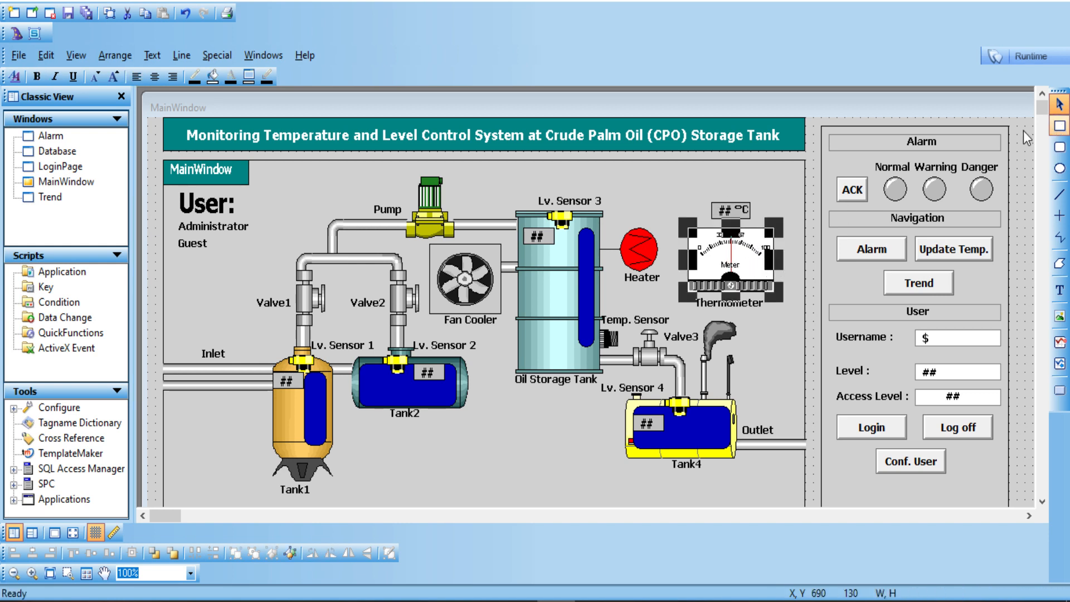
left_click(1024, 131)
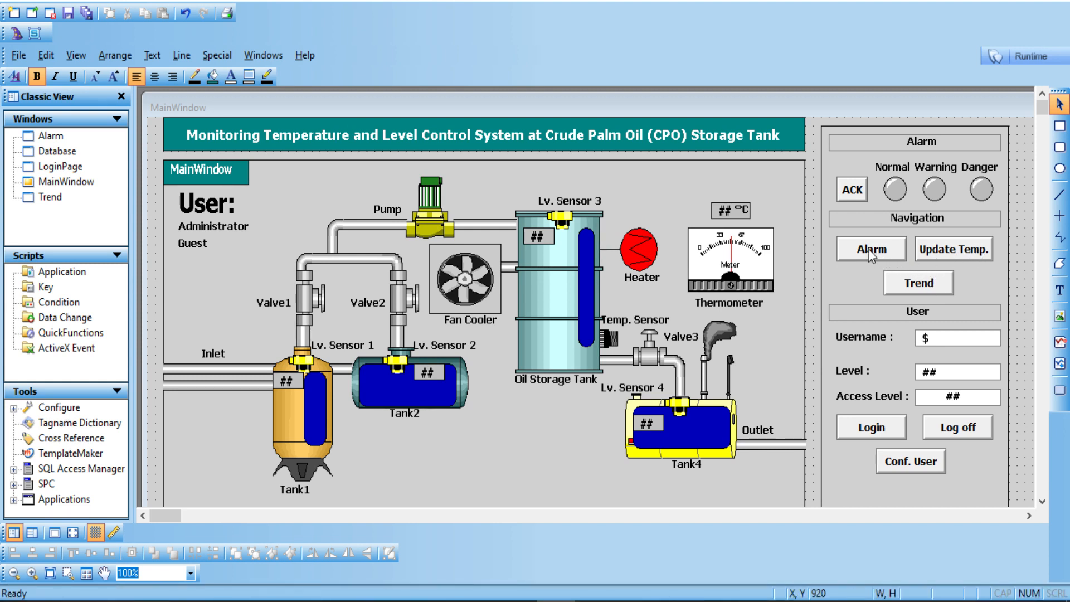
right_click(64, 186)
Step: Close MainWindow discarding changes, then open the Alarm window and select its alarm summary table
left_click(92, 236)
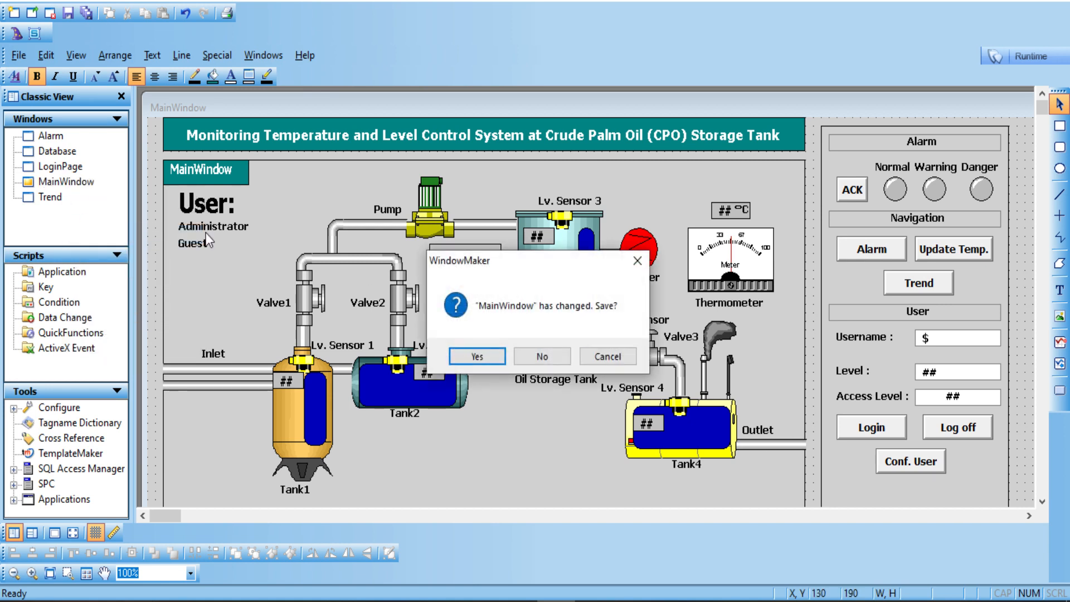
left_click(544, 357)
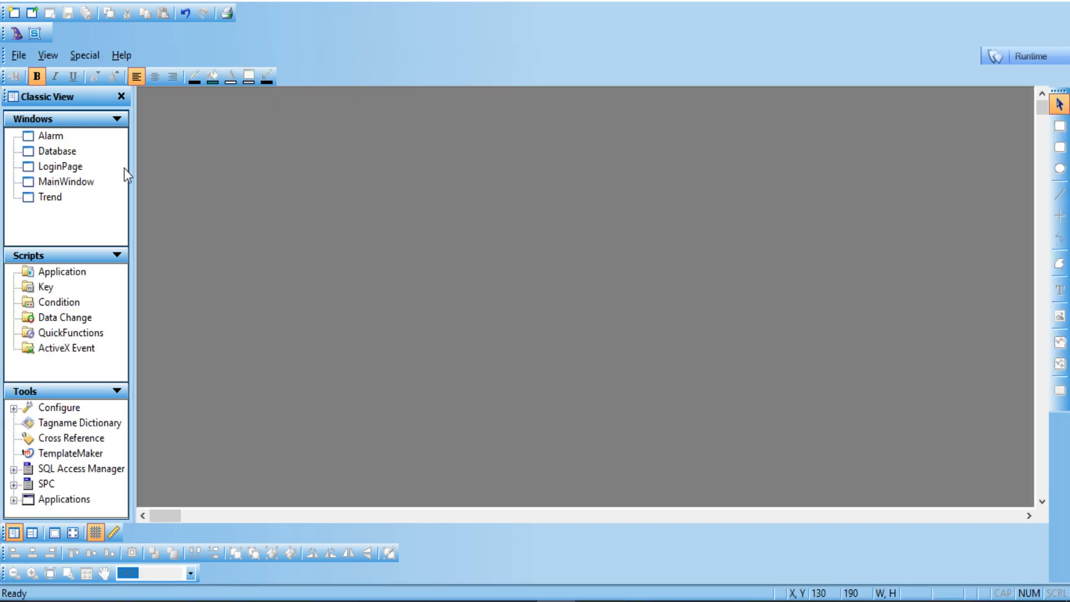
double_click(49, 137)
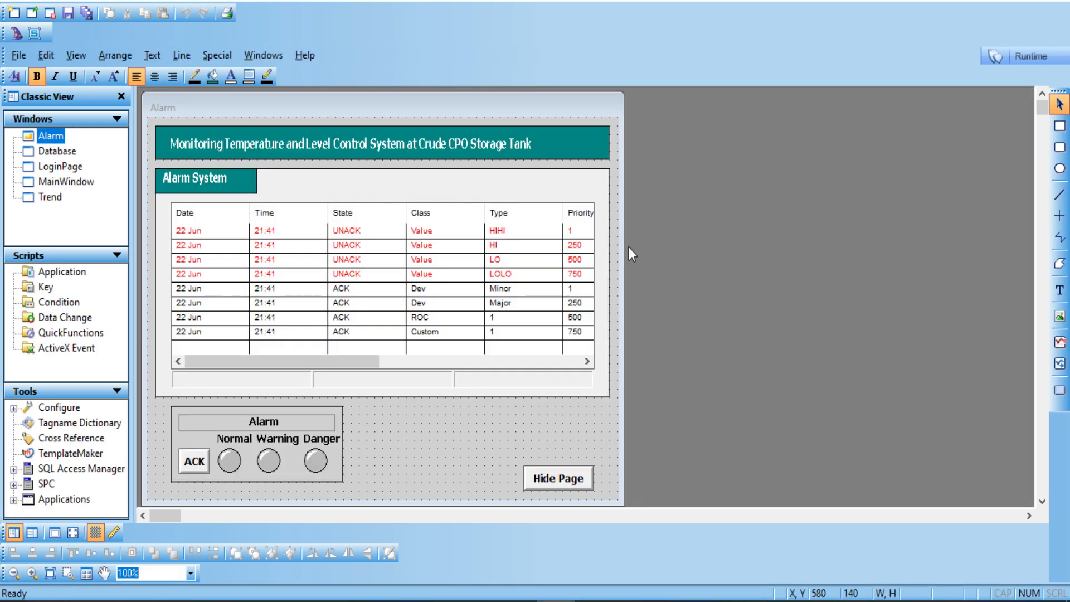
left_click(402, 247)
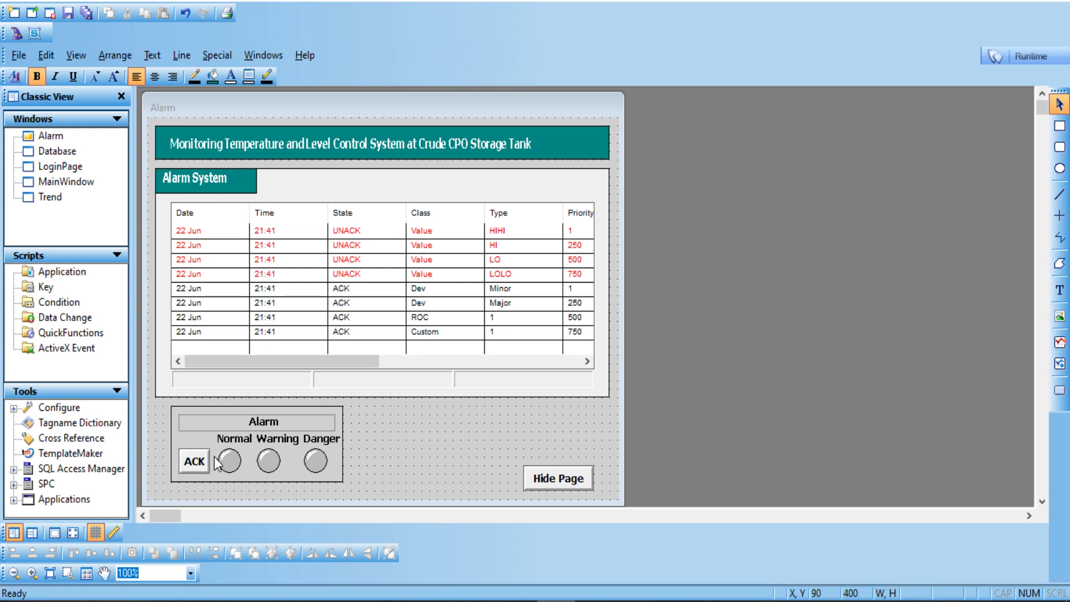
left_click(366, 337)
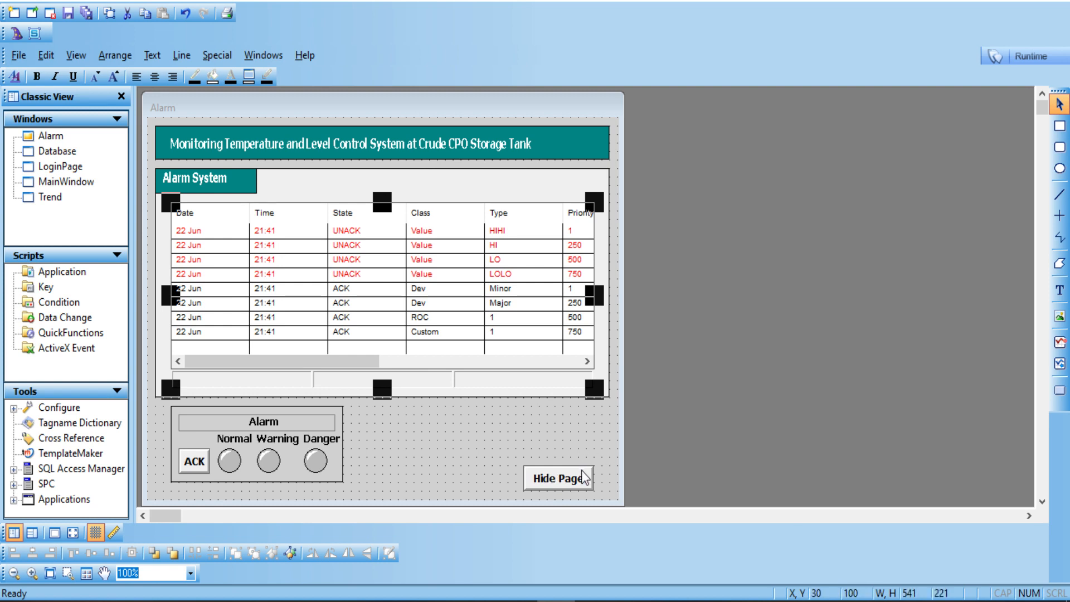
Step: Close the Alarm window without saving and reopen MainWindow from the Windows tree
right_click(47, 138)
left_click(82, 187)
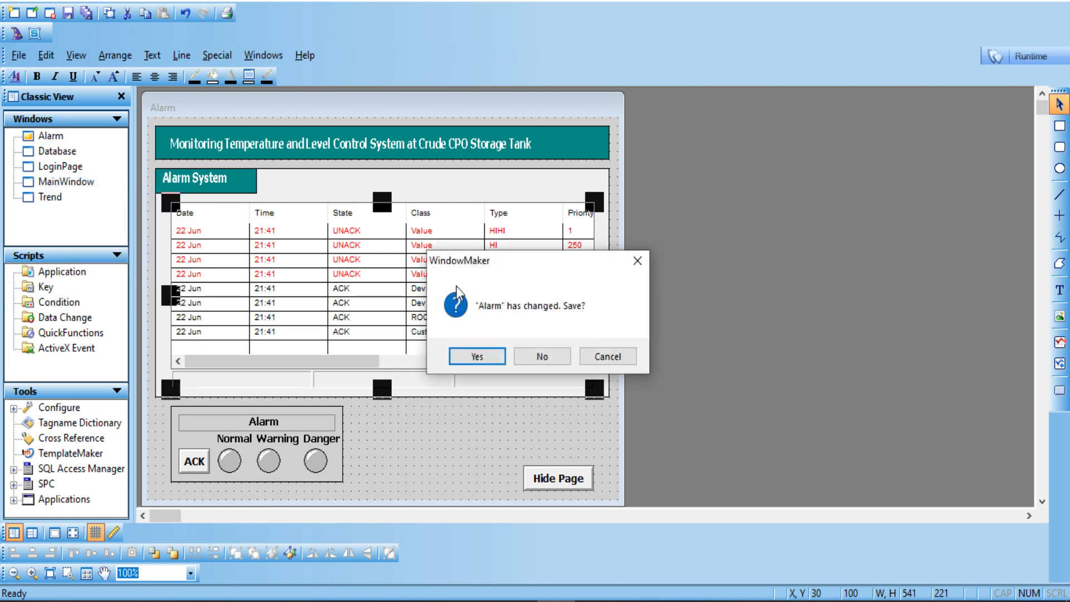
left_click(545, 356)
double_click(91, 184)
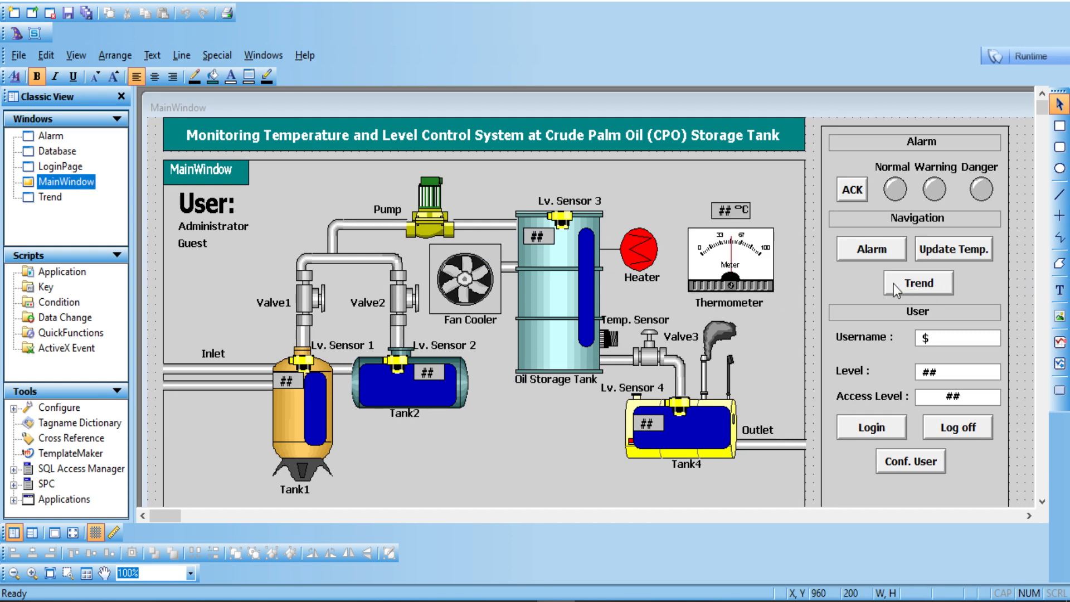
right_click(46, 184)
Step: Close MainWindow, open the Trend window and select its real-time trend chart and temperature meter
left_click(80, 234)
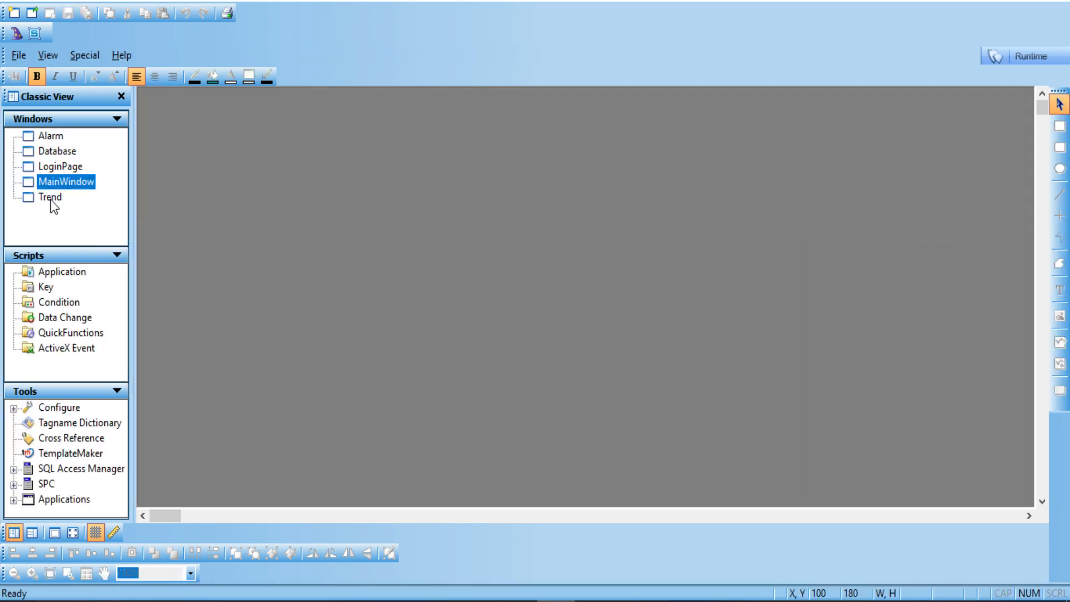
double_click(50, 196)
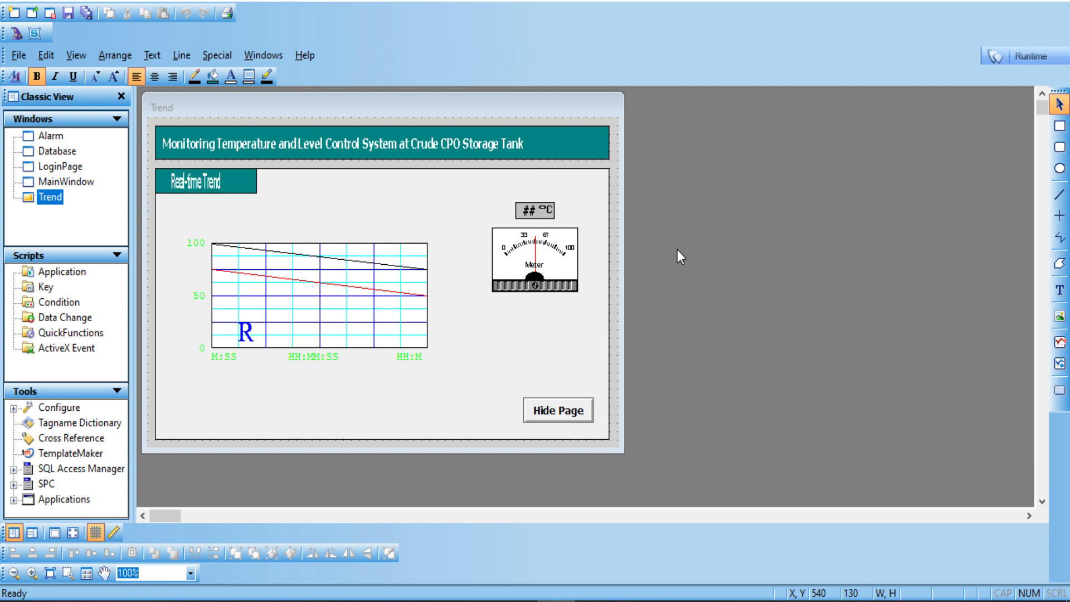
left_click(365, 265)
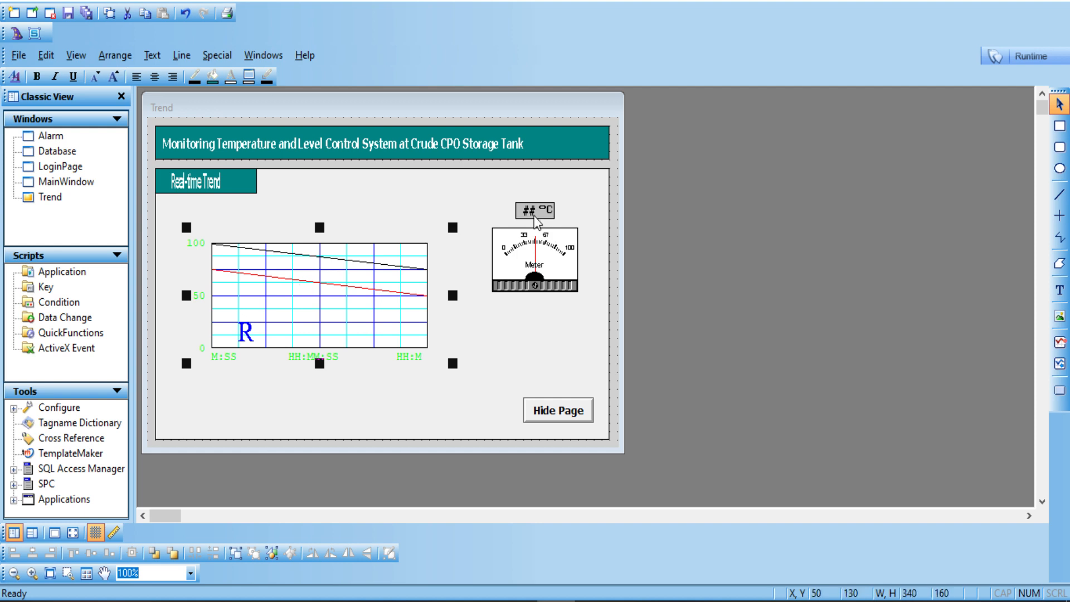
left_click(524, 260)
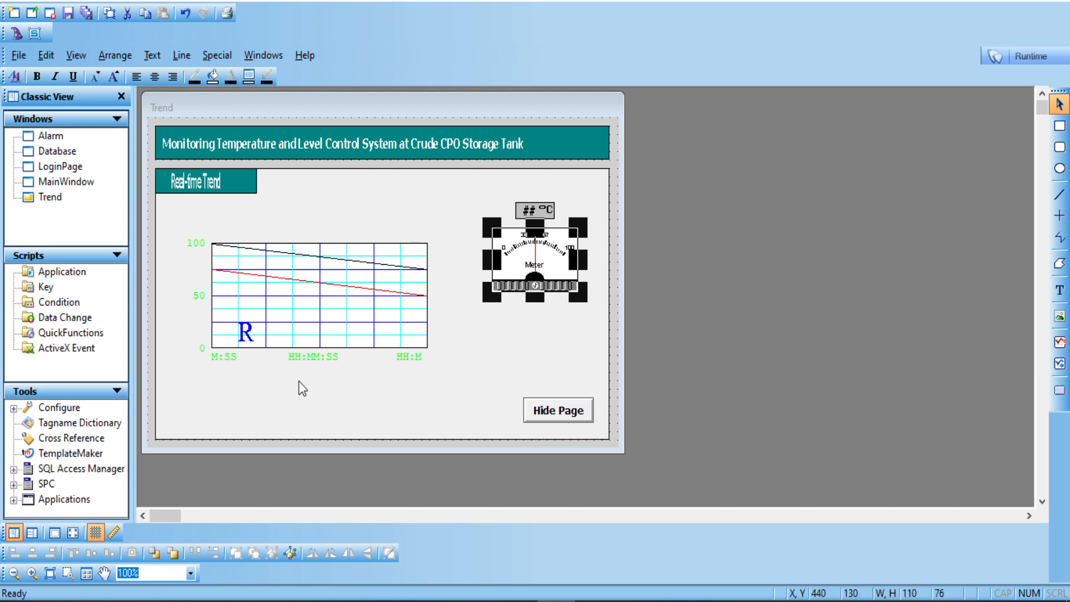
Step: Close the Trend window without saving its changes
right_click(58, 201)
left_click(82, 251)
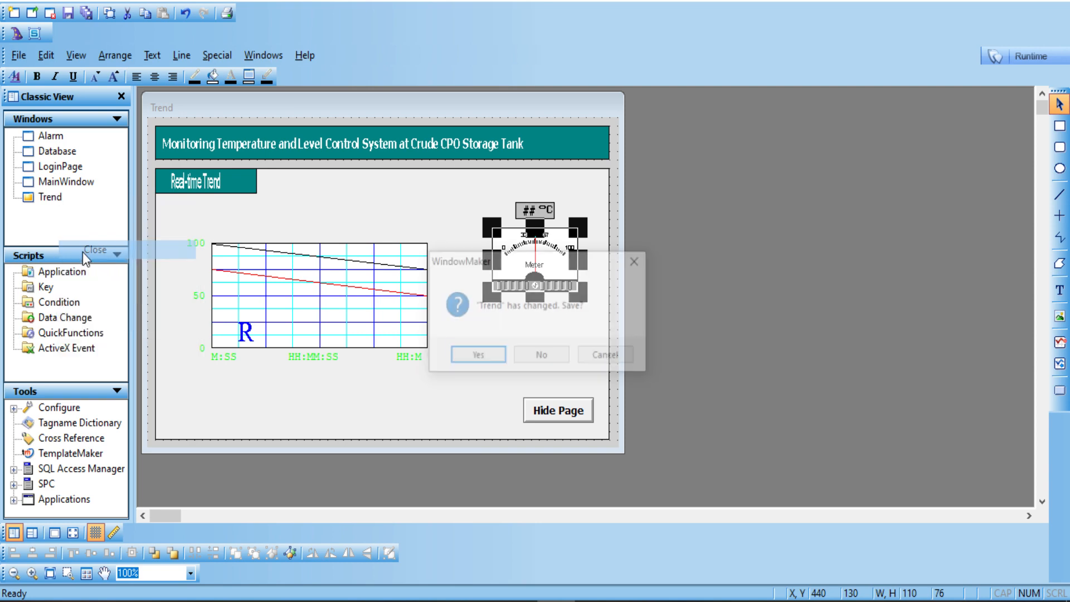
left_click(531, 356)
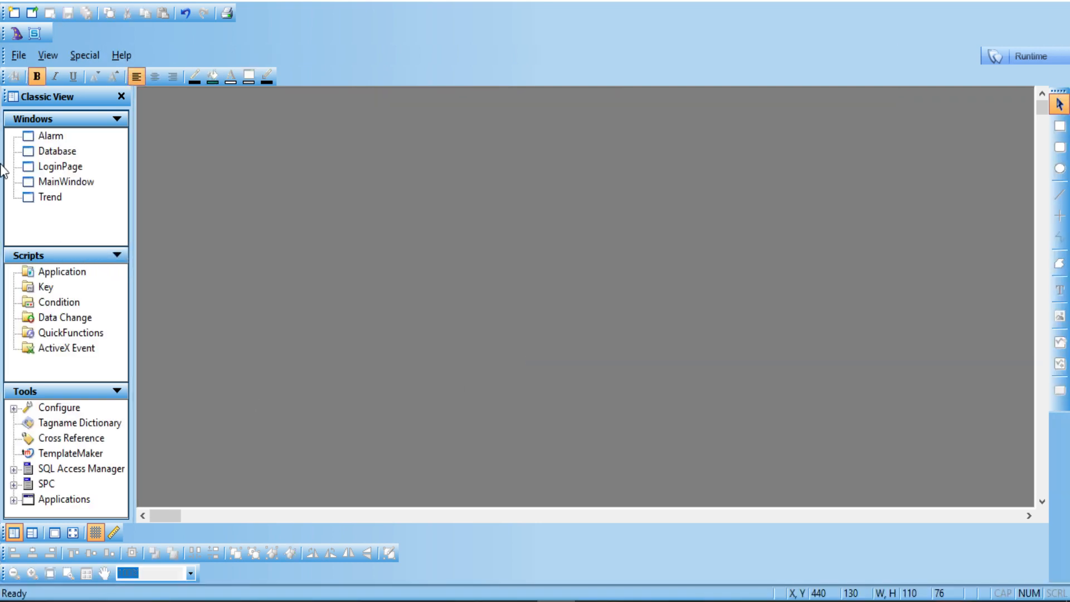
Step: Open MainWindow to show the CPO storage tank mimic with alarm, navigation and login panels
double_click(71, 183)
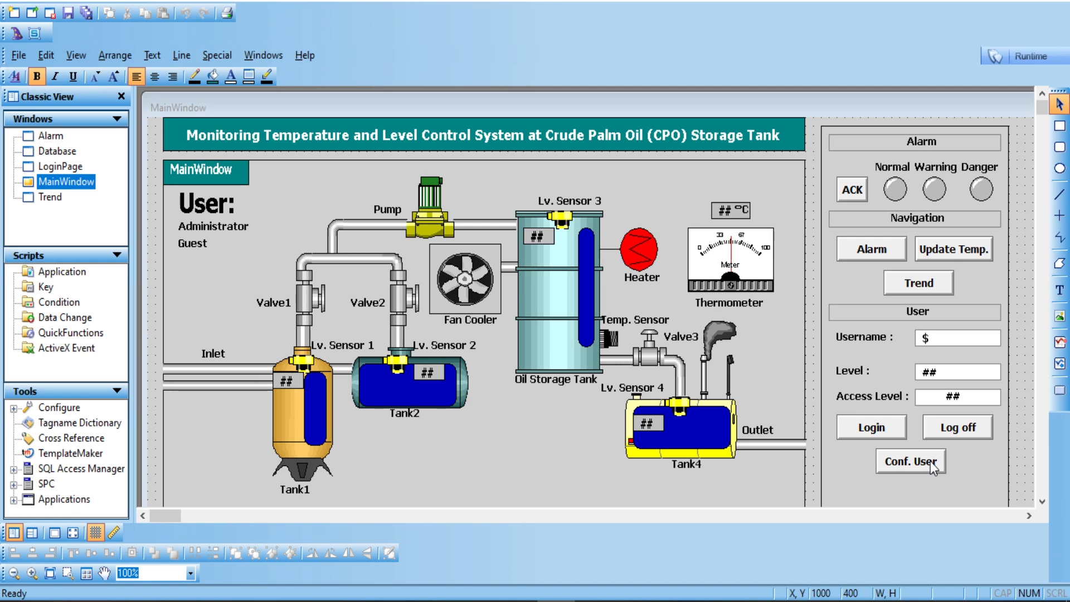
Step: Drag the blank box in the System panel down to expose the on/off switch
scroll(1038, 366, "down", 5)
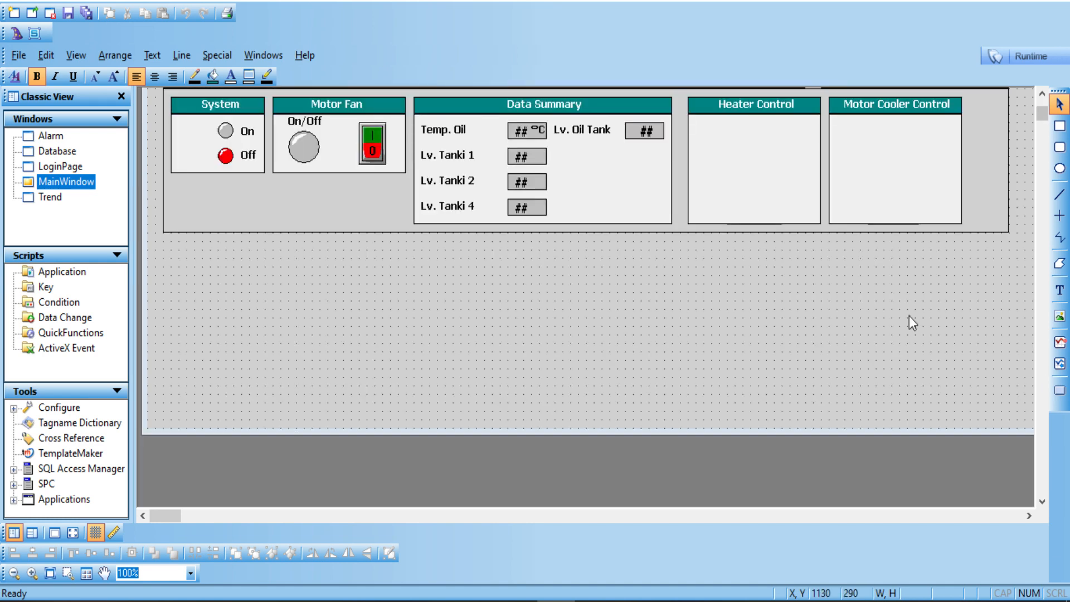
left_click(1041, 95)
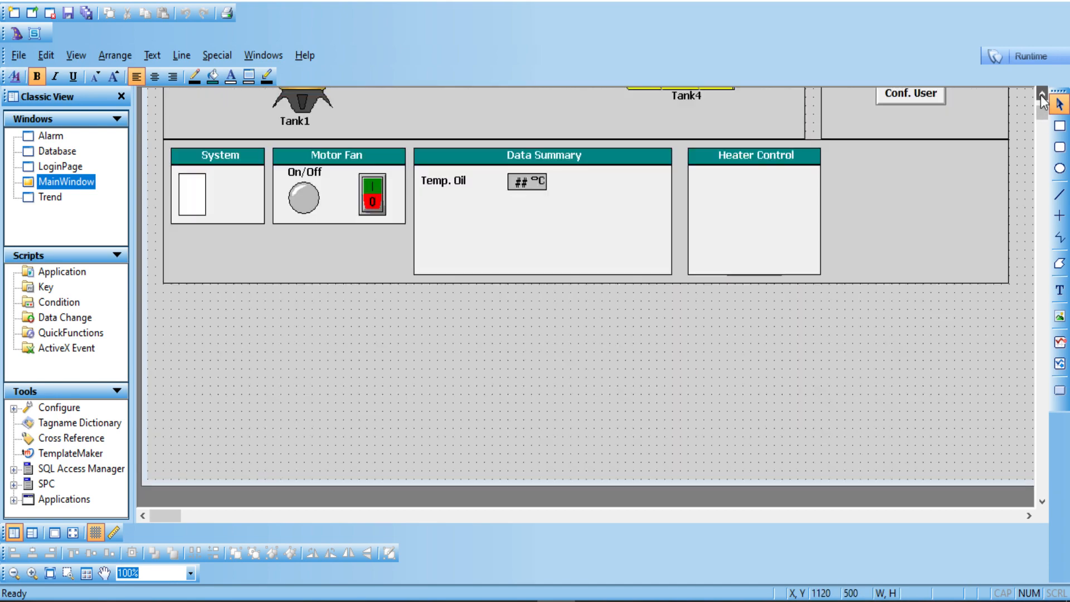
left_click(1042, 95)
left_click(1042, 94)
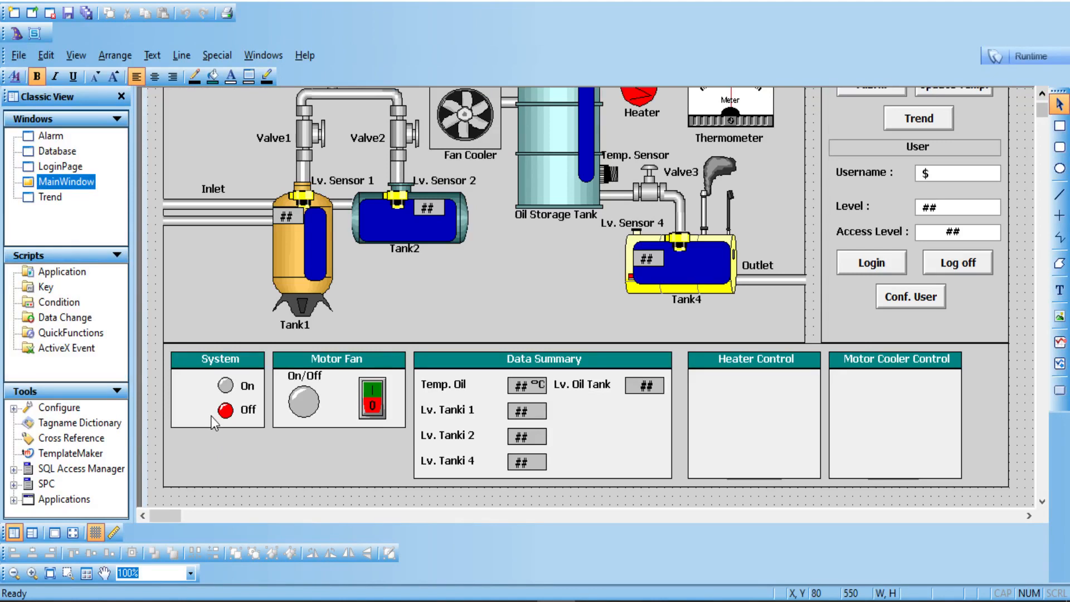
left_click(196, 400)
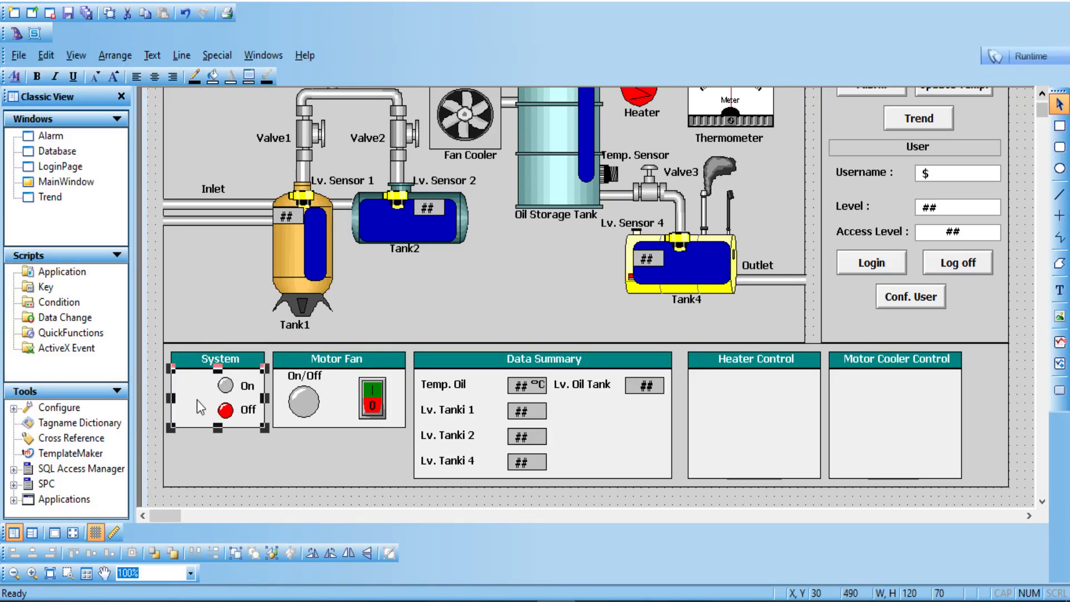
left_click_drag(196, 400, 193, 463)
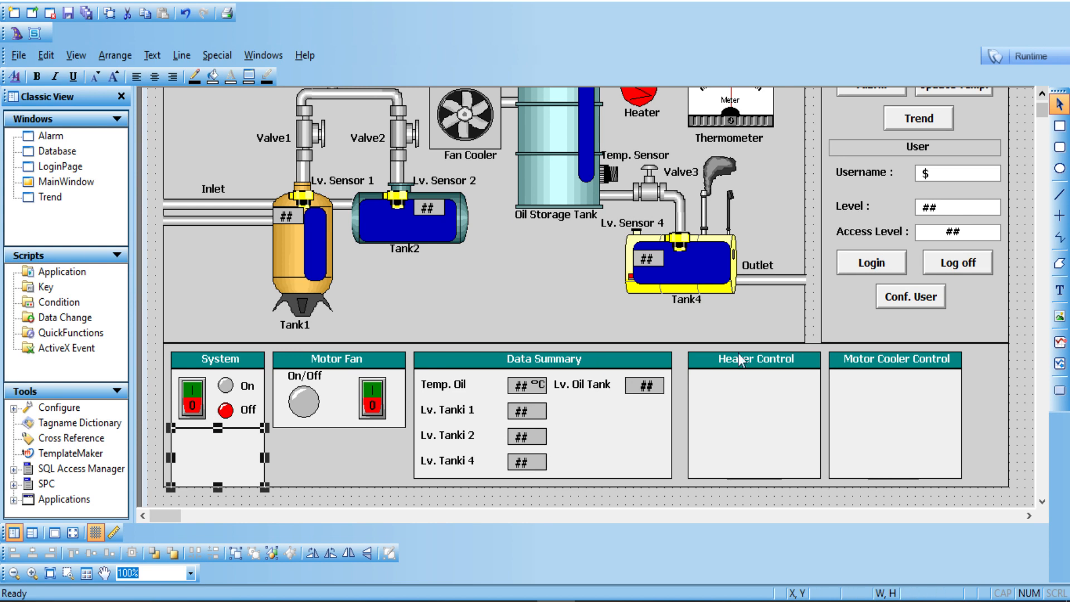
left_click(190, 391)
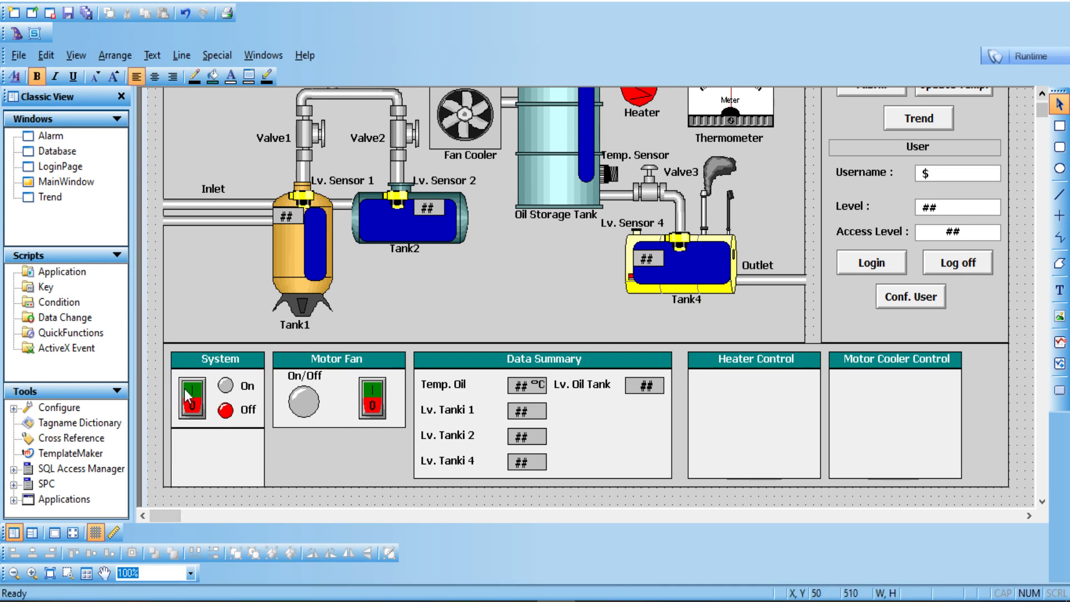
left_click(185, 389)
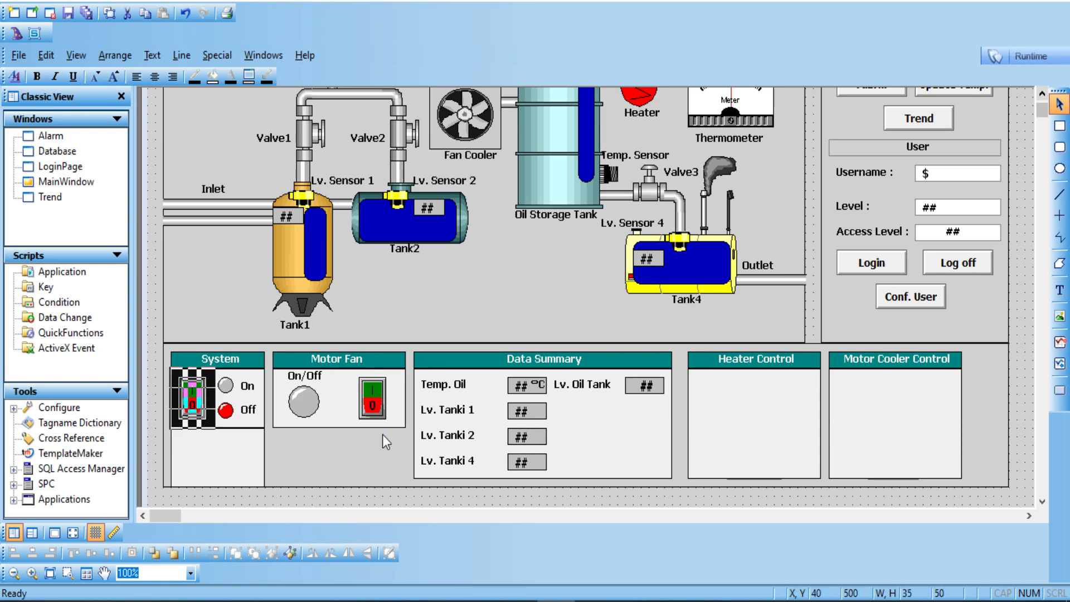
left_click(160, 392)
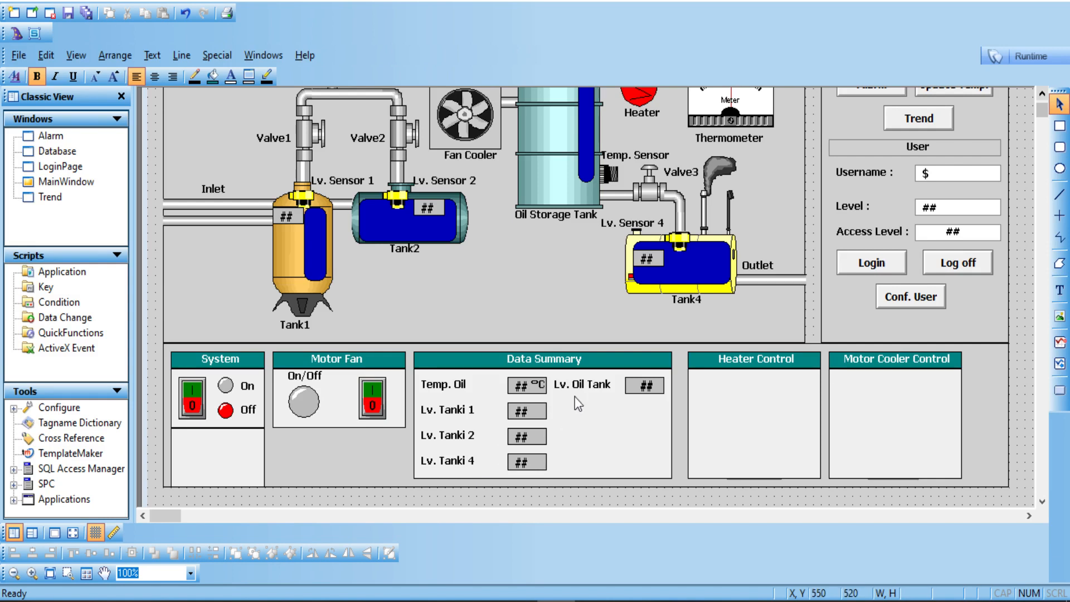
Step: Move the boxes off the Heater Control and Motor Cooler Control sliders, nudging the cooler one lower
left_click(702, 399)
left_click_drag(702, 399, 711, 504)
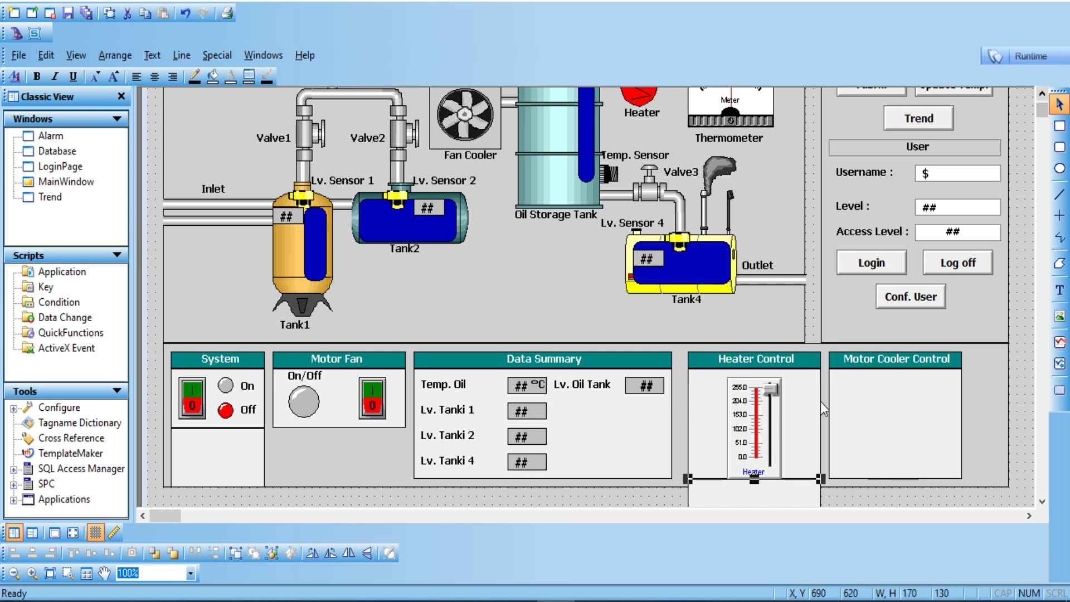
key("ctrl+v")
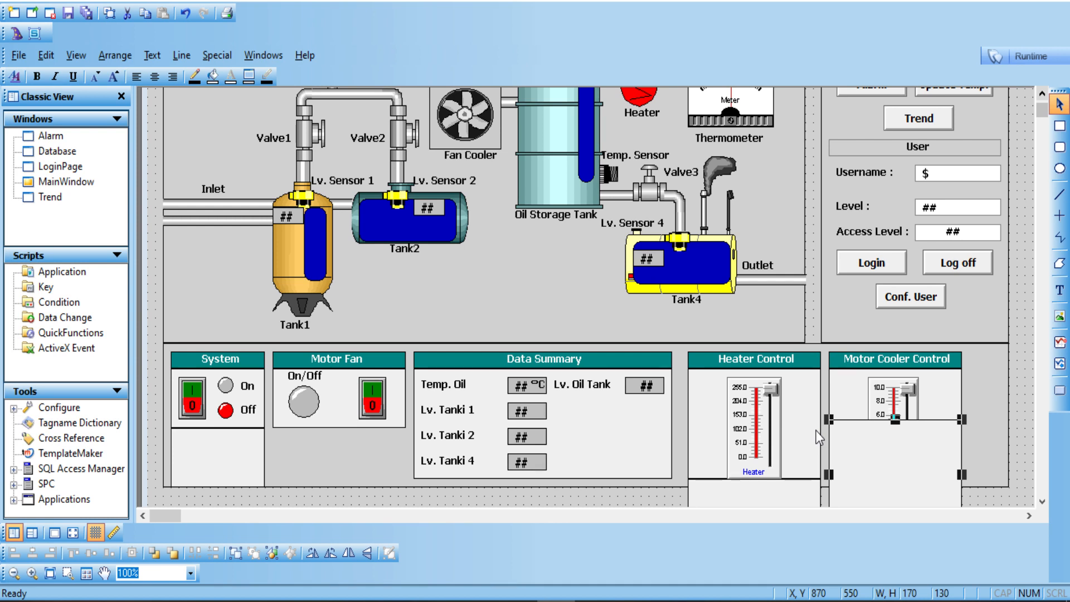
left_click_drag(854, 439, 853, 465)
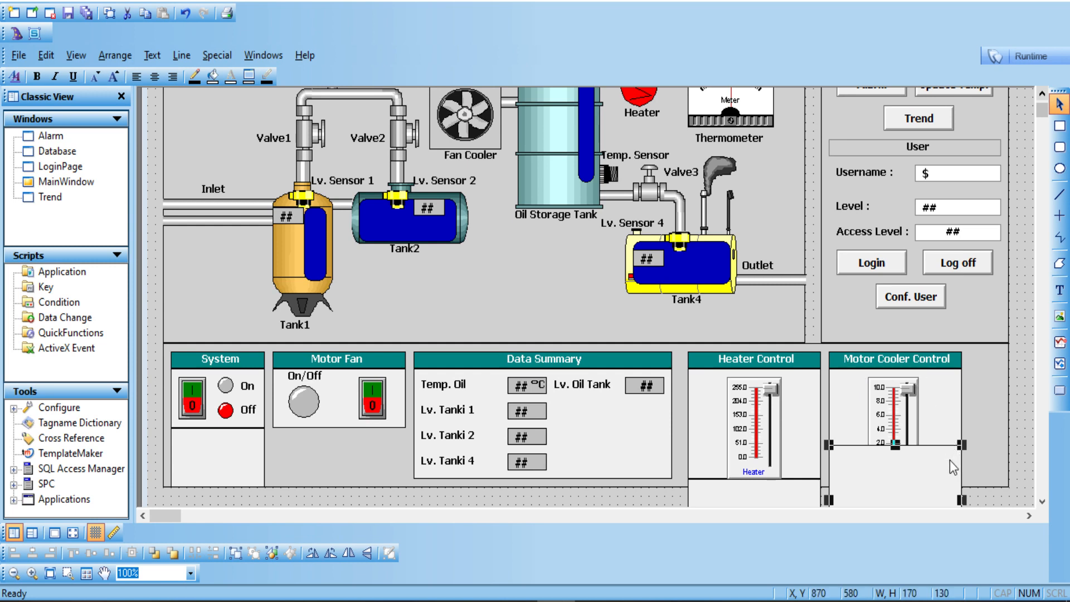
key("Down")
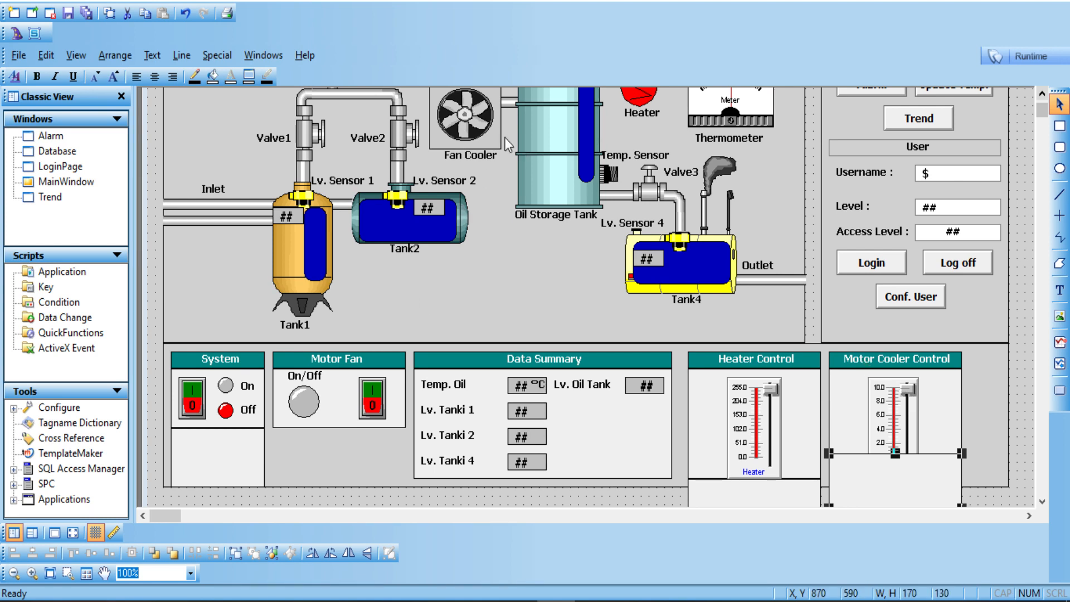
right_click(61, 180)
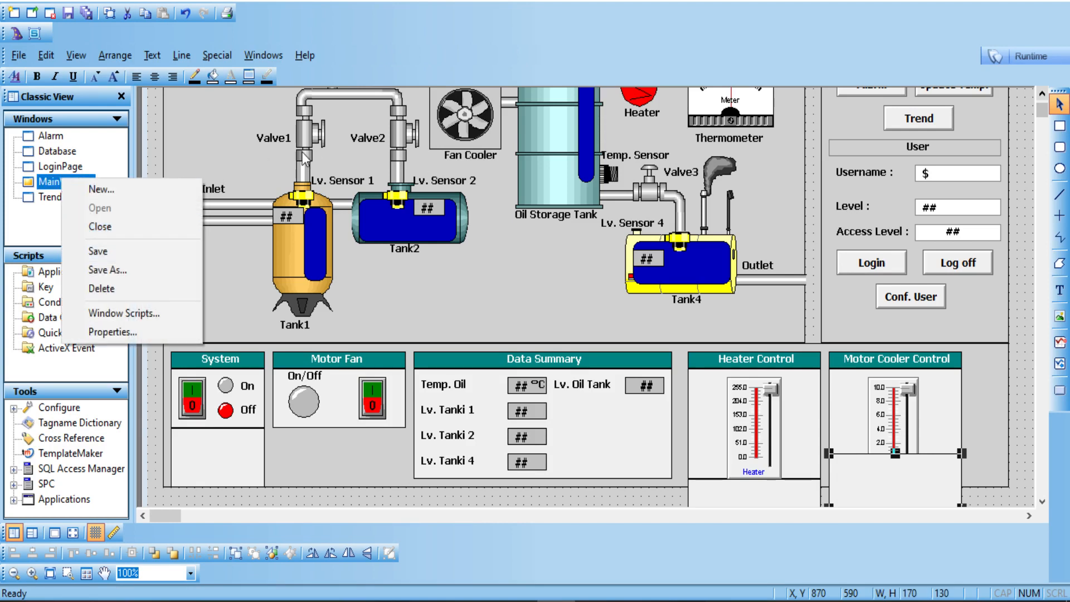
Step: Open MainWindow's Window Scripts from the canvas right-click menu
left_click_drag(1042, 107, 1043, 101)
left_click(1031, 122)
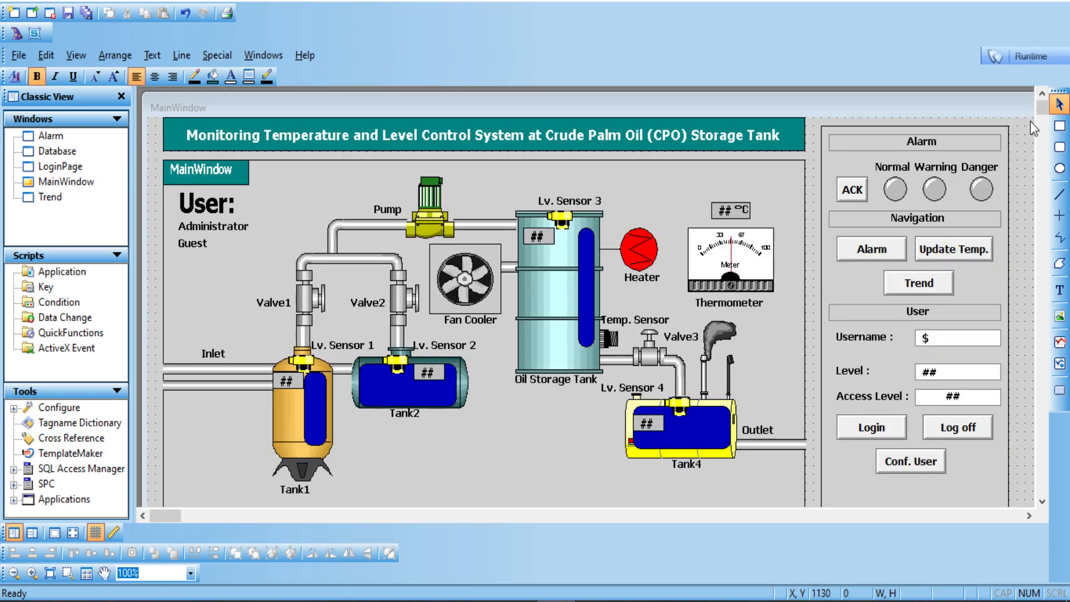
right_click(1032, 121)
left_click(991, 275)
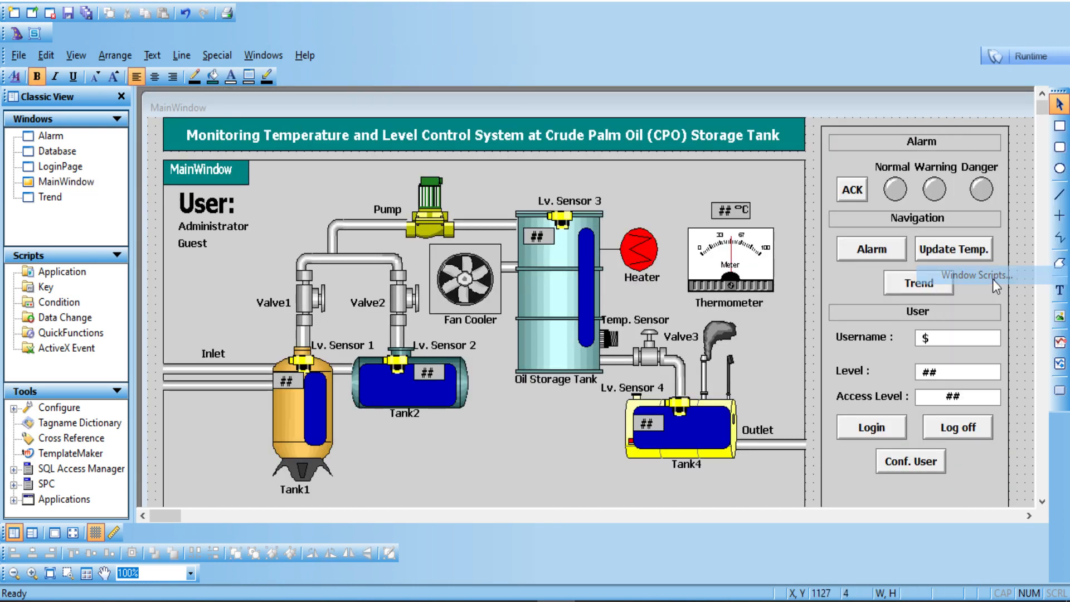
Step: Review the On Show startup values, highlighting T1 = 100 and kecepatan = 2
left_click(391, 245)
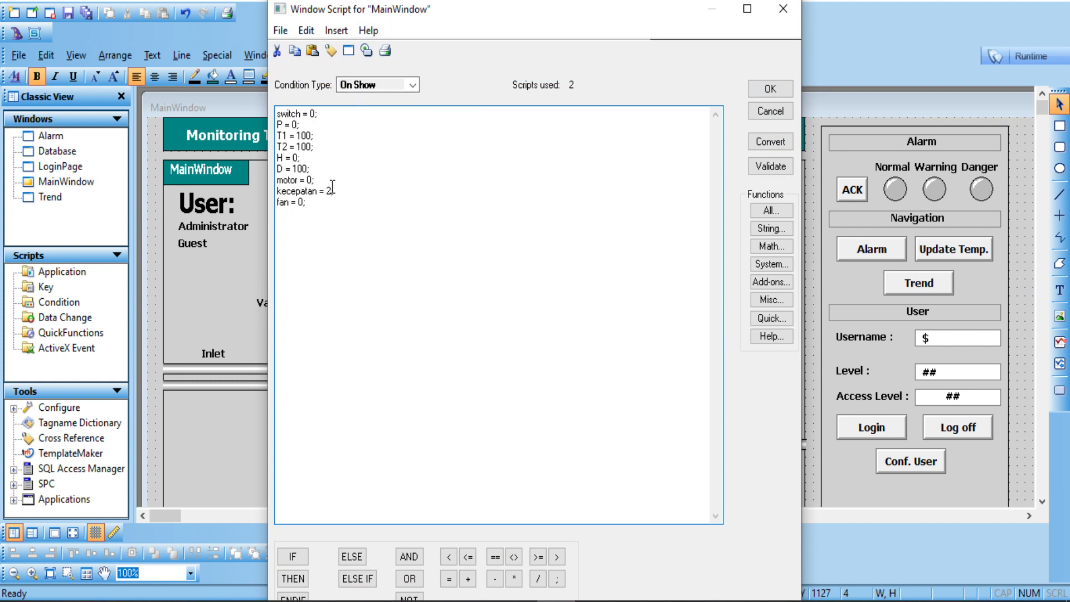
left_click_drag(333, 203, 279, 114)
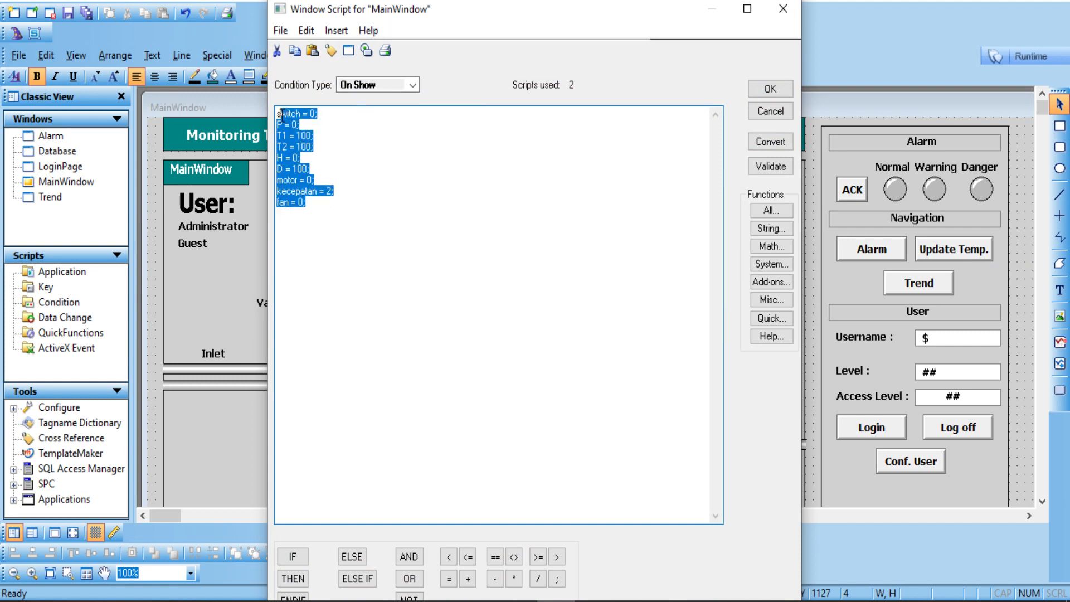
left_click(323, 135)
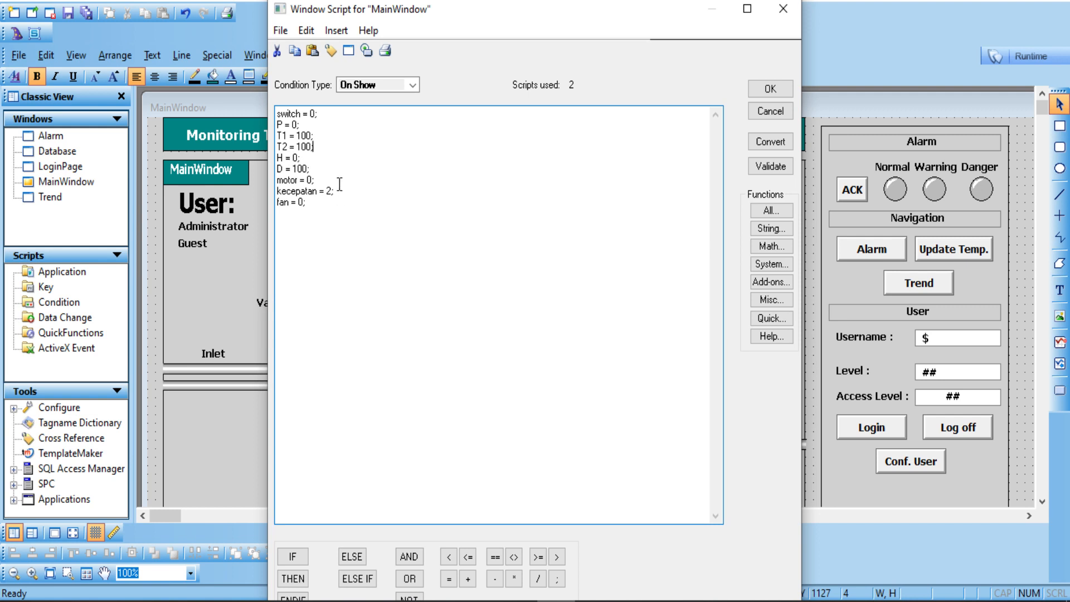
left_click_drag(335, 191, 277, 192)
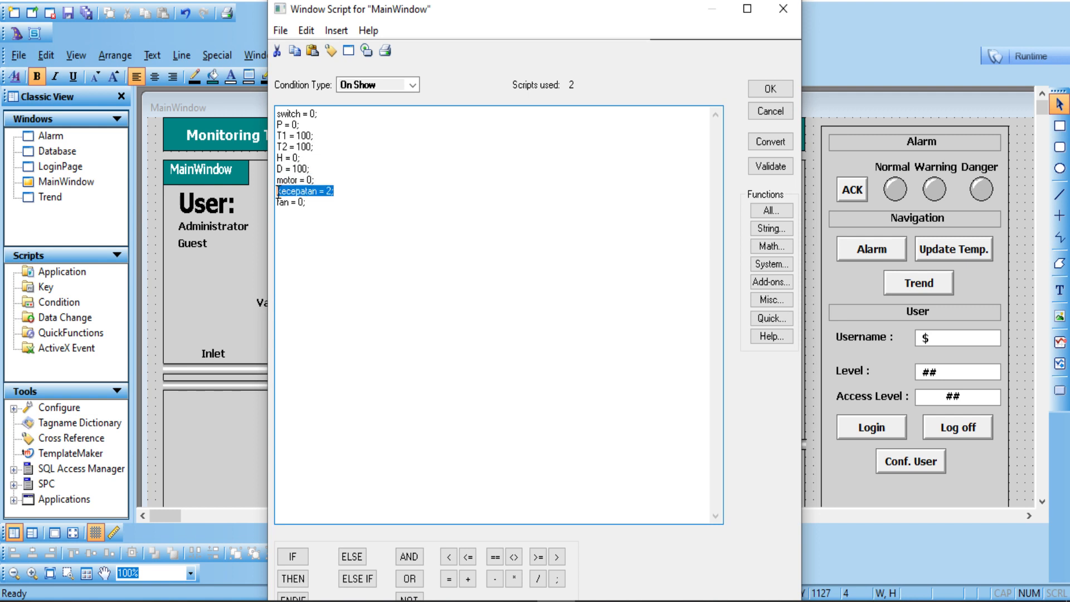
left_click(343, 192)
left_click_drag(383, 8, 631, 6)
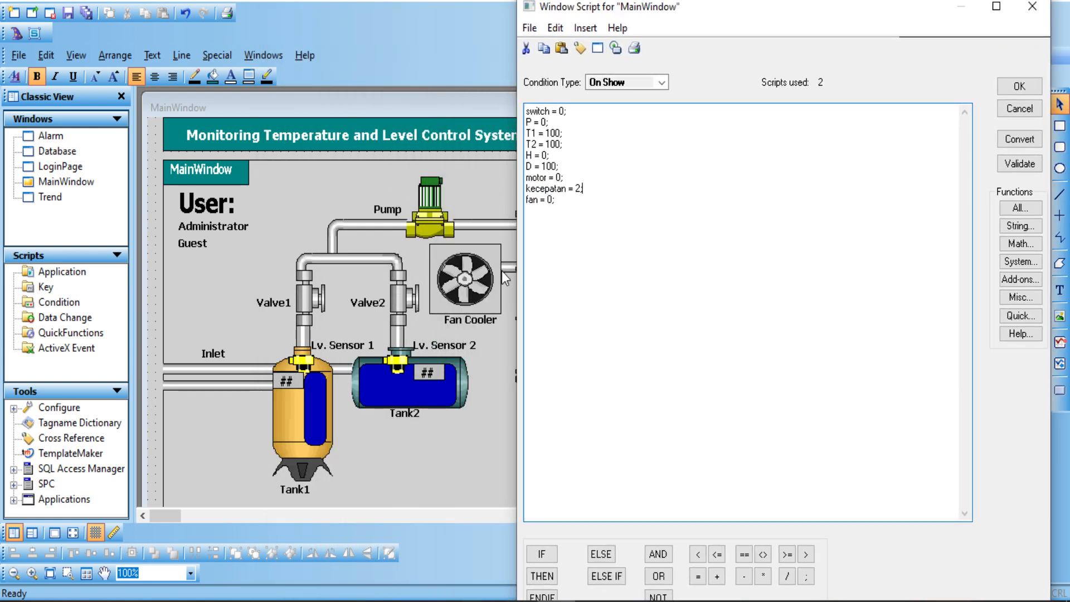
left_click(661, 82)
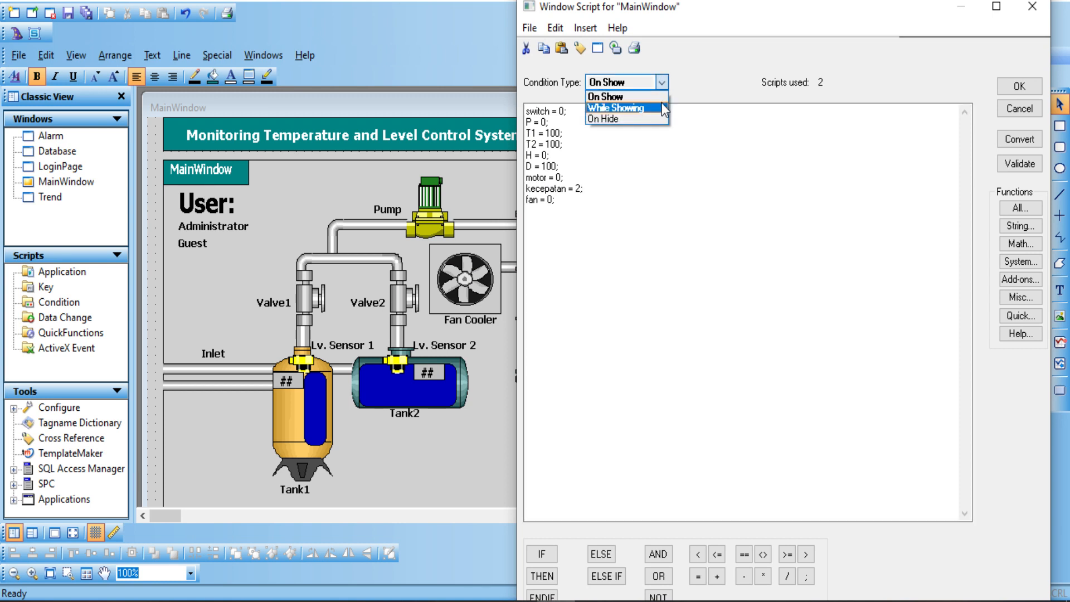
Step: Switch to the While Showing script and review the top update_suhu IF block
left_click(662, 105)
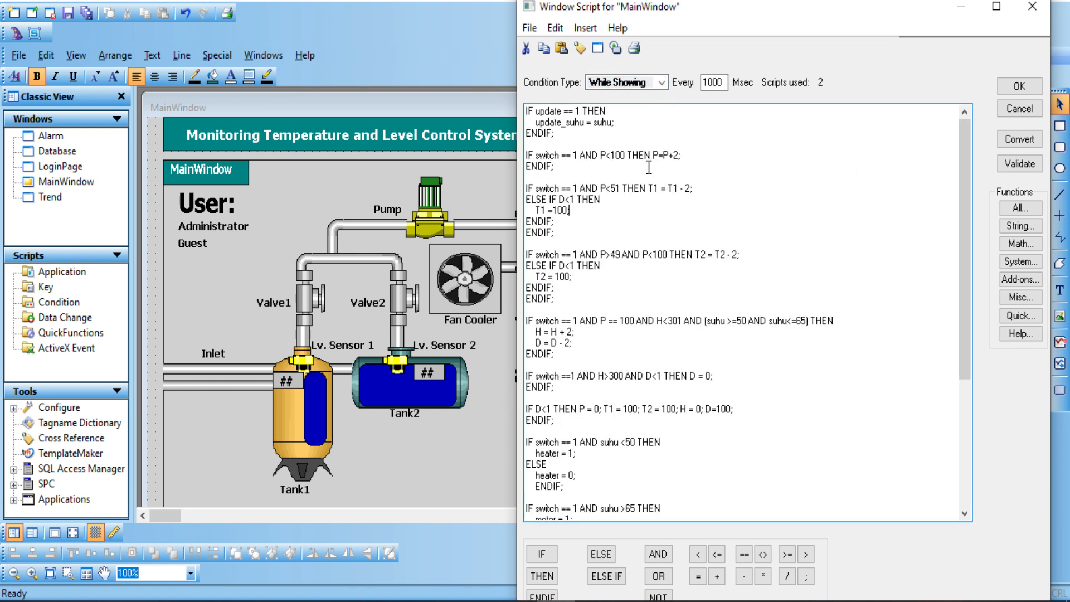
left_click(574, 138)
left_click_drag(570, 136, 509, 114)
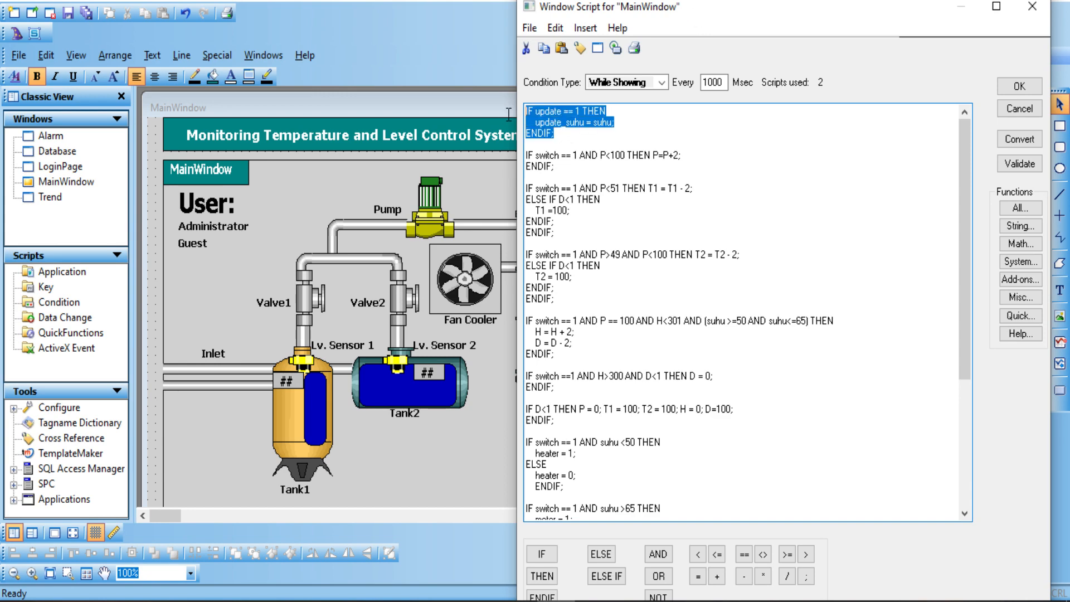
left_click_drag(593, 129, 614, 110)
left_click_drag(658, 9, 239, 20)
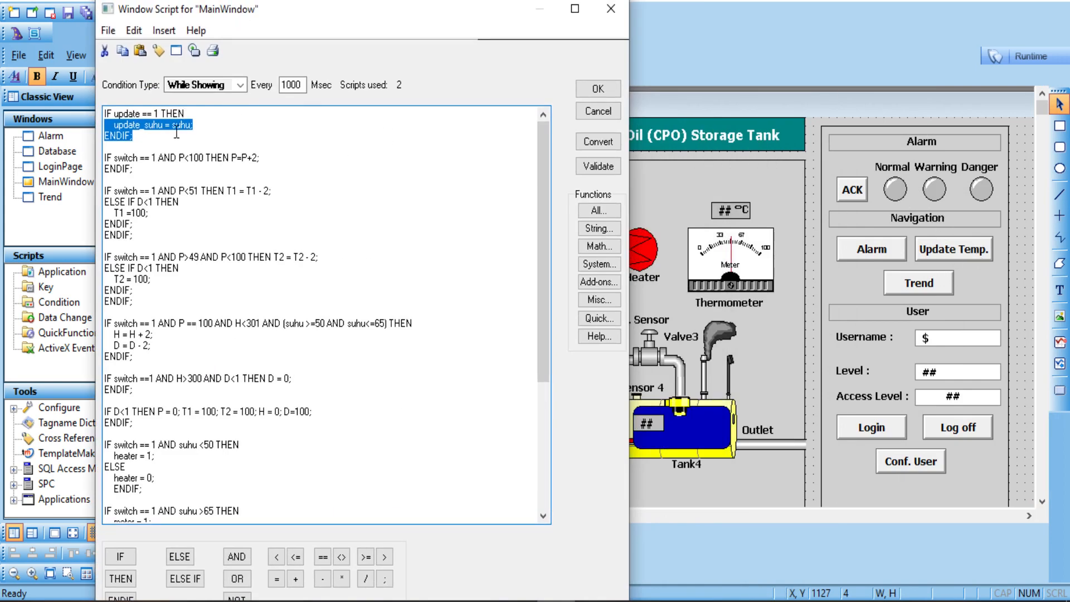
left_click_drag(143, 137, 93, 114)
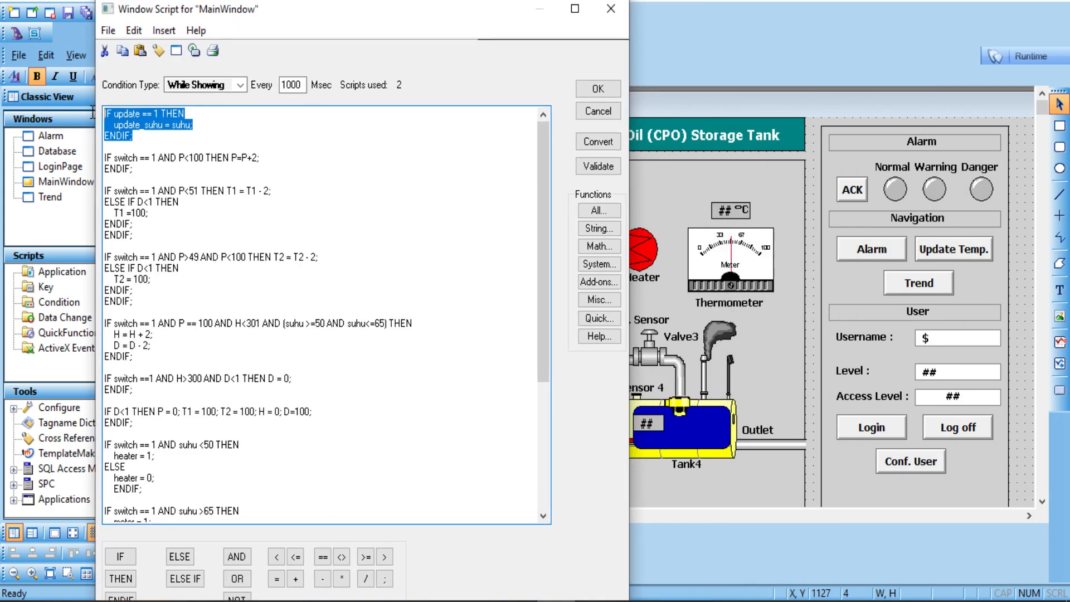
left_click(178, 133)
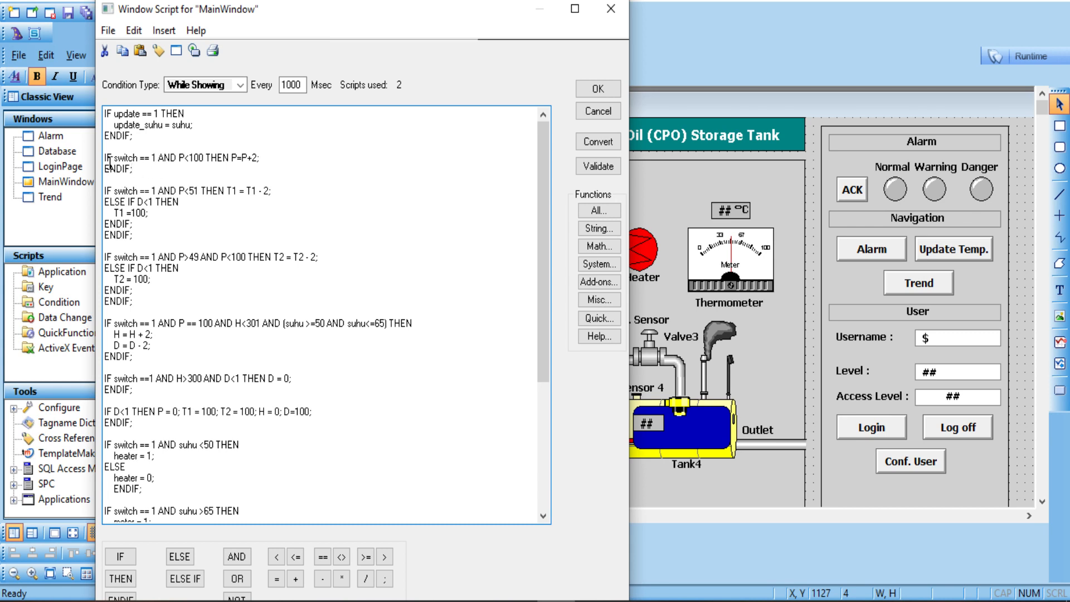
Step: Review the pump block: P<100, P<51 and the T1 = T1 - 2 decrement
left_click_drag(134, 169, 106, 158)
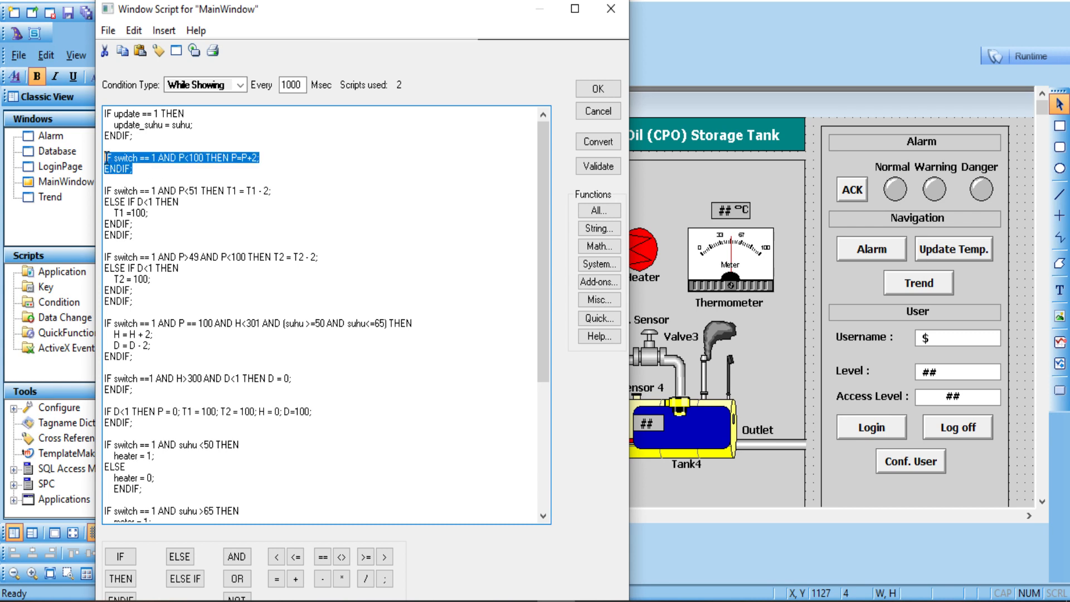
left_click(136, 167)
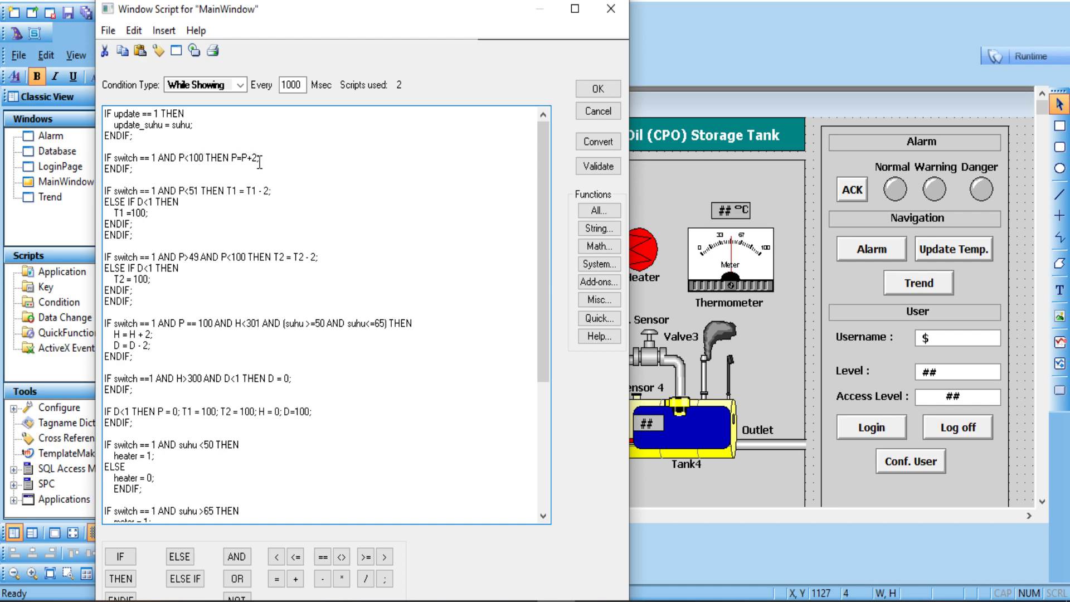
left_click_drag(277, 17, 200, 6)
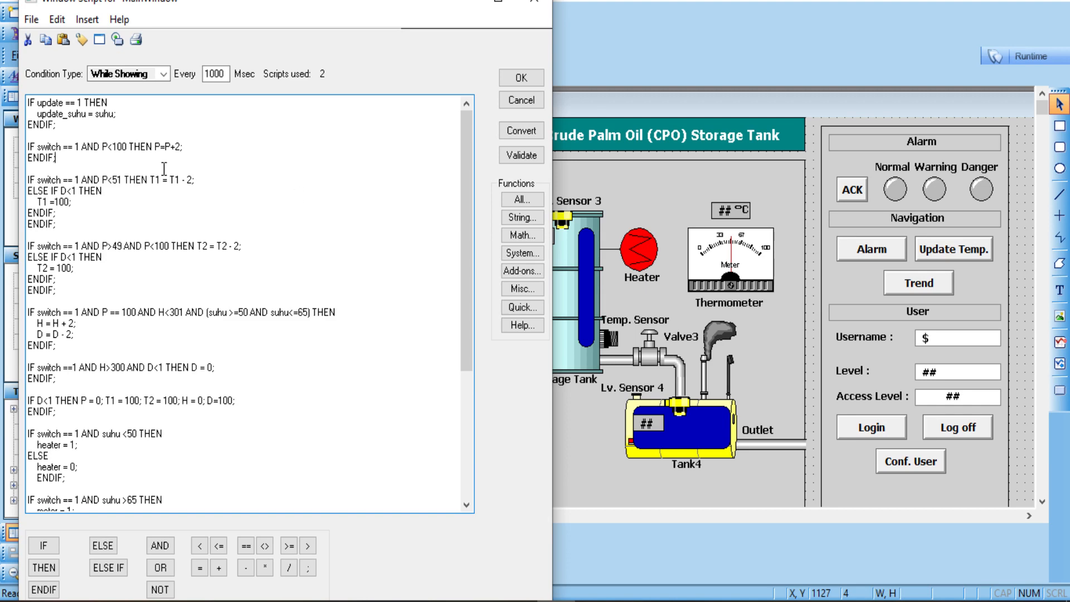
left_click_drag(255, 5, 819, 8)
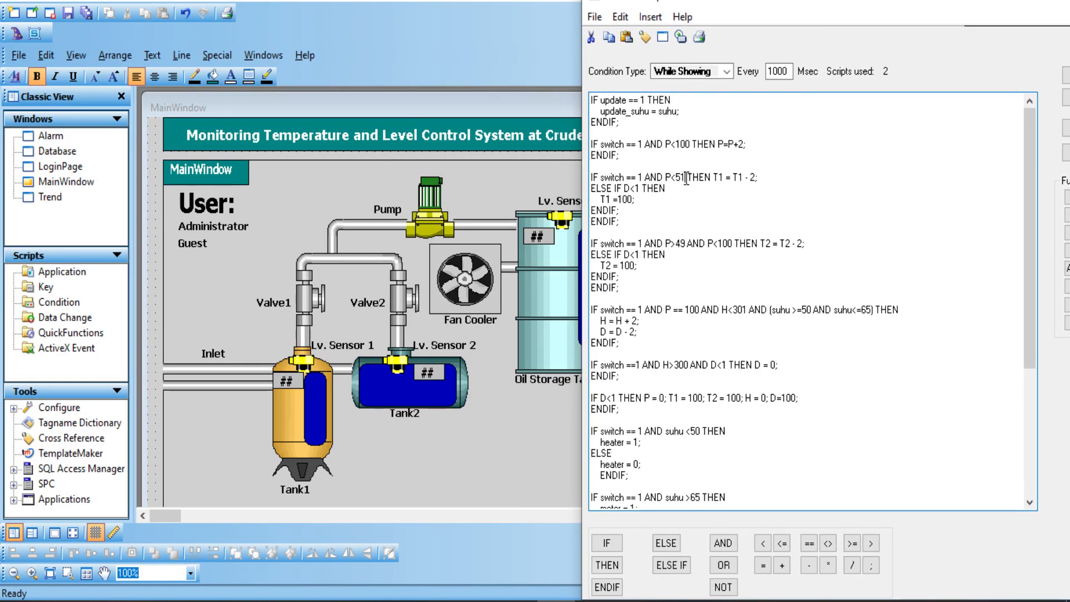
left_click(686, 177)
left_click(724, 177)
Step: Review the T2 level, P == 100 heating and suhu 50–65 range blocks
left_click_drag(699, 290, 653, 244)
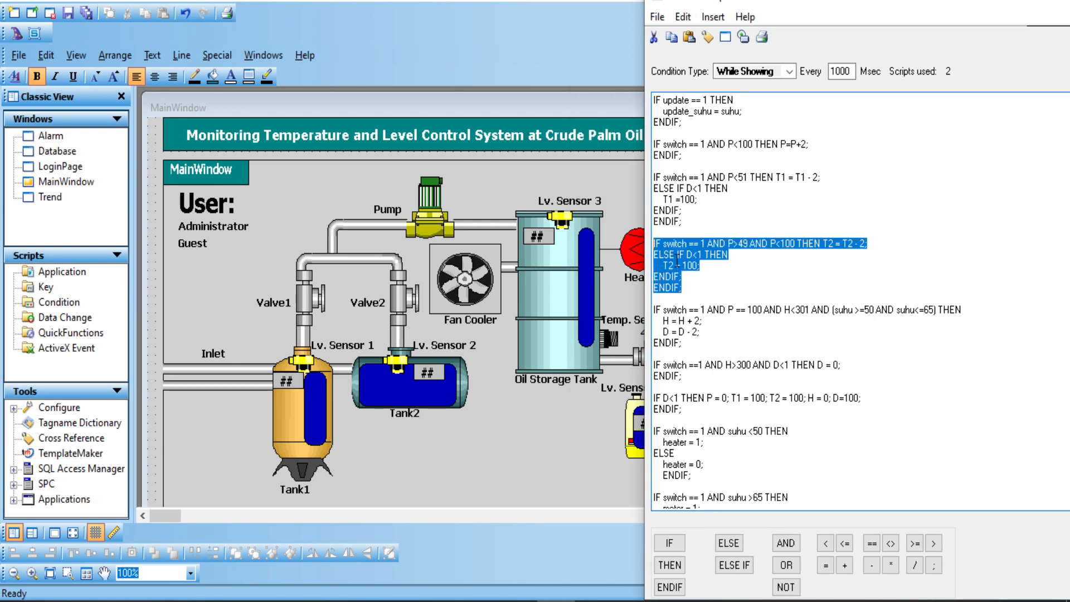
left_click(711, 353)
left_click_drag(689, 343, 655, 316)
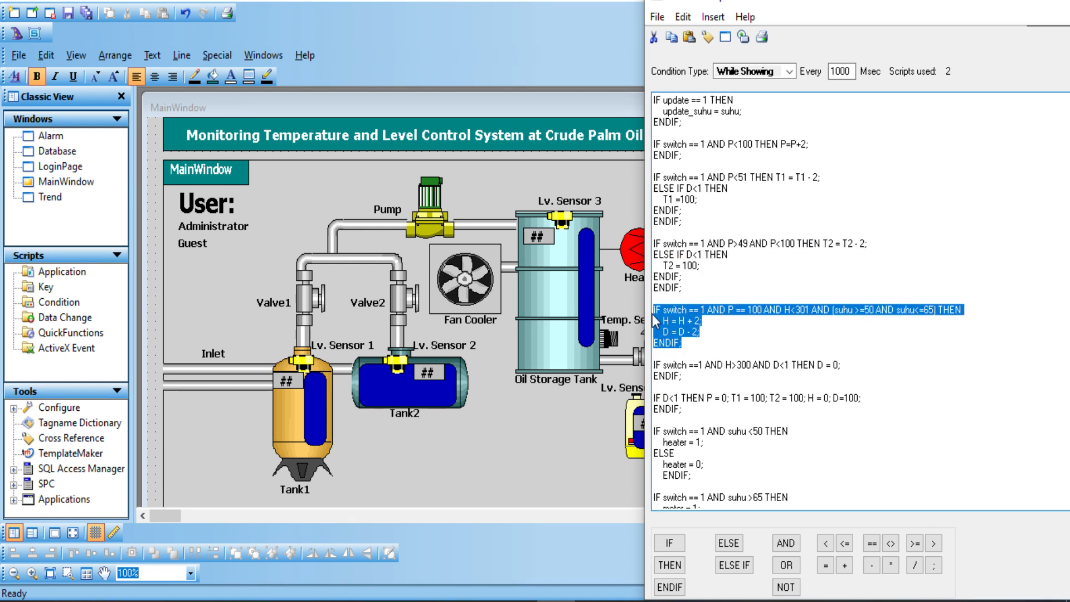
left_click(780, 321)
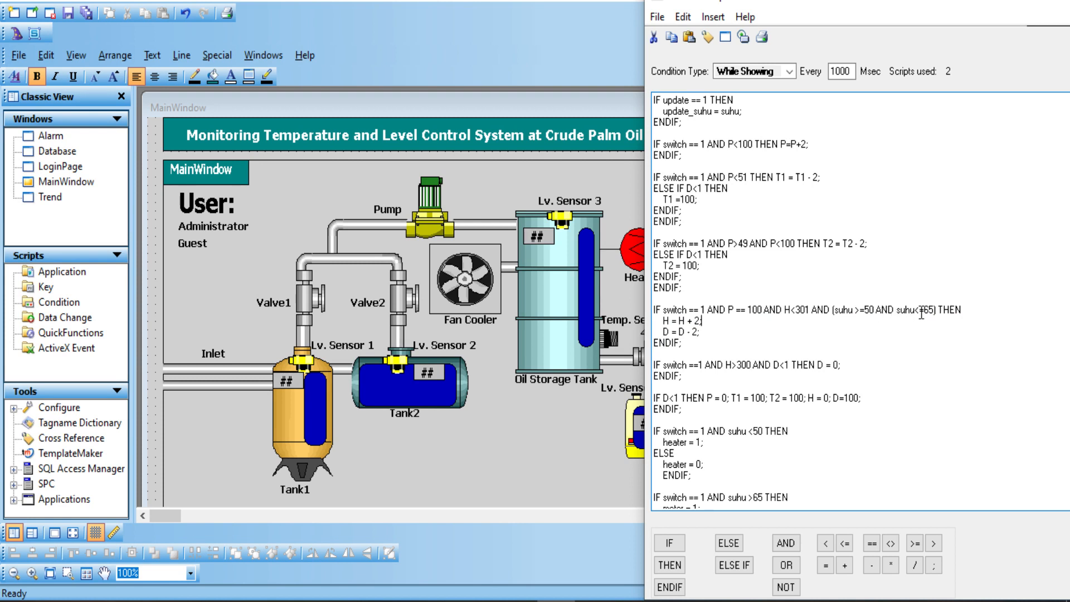
left_click_drag(935, 310, 848, 315)
left_click(848, 315)
left_click_drag(826, 6, 129, 20)
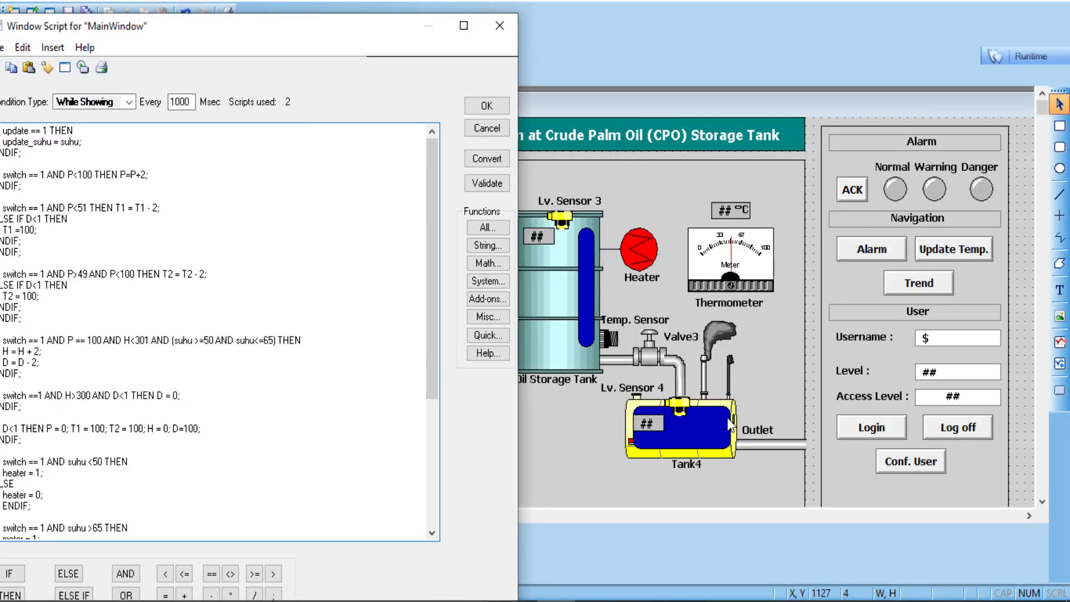
left_click_drag(256, 29, 284, 19)
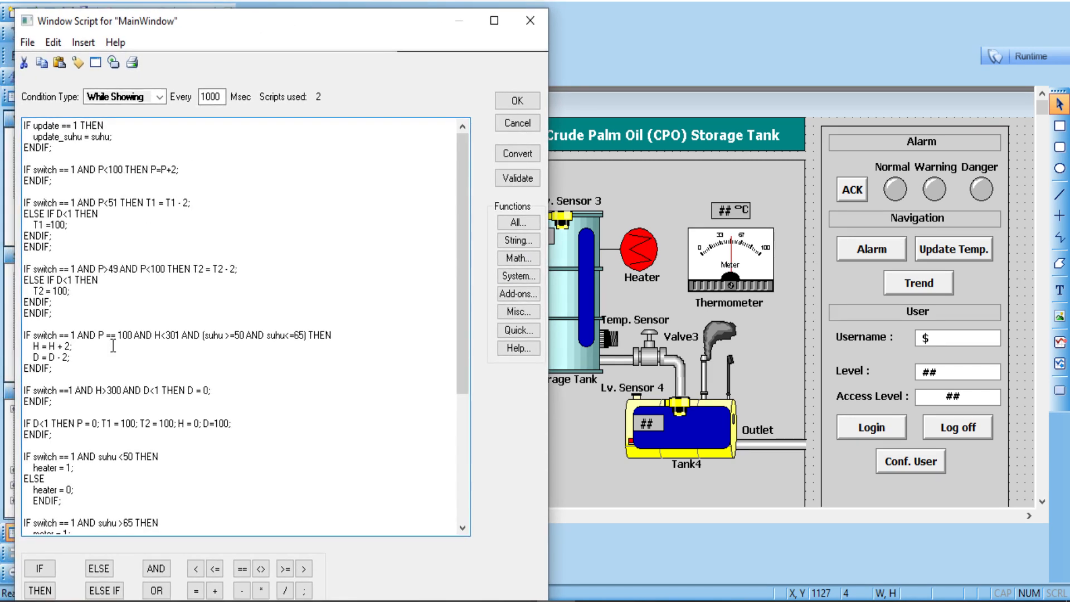
type(";")
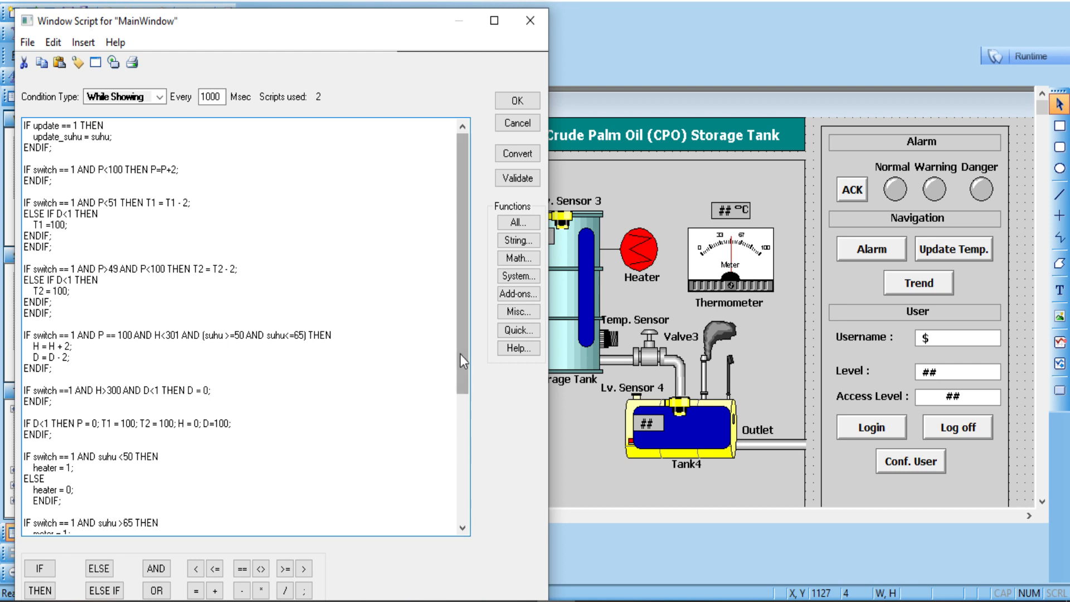
left_click_drag(463, 353, 469, 441)
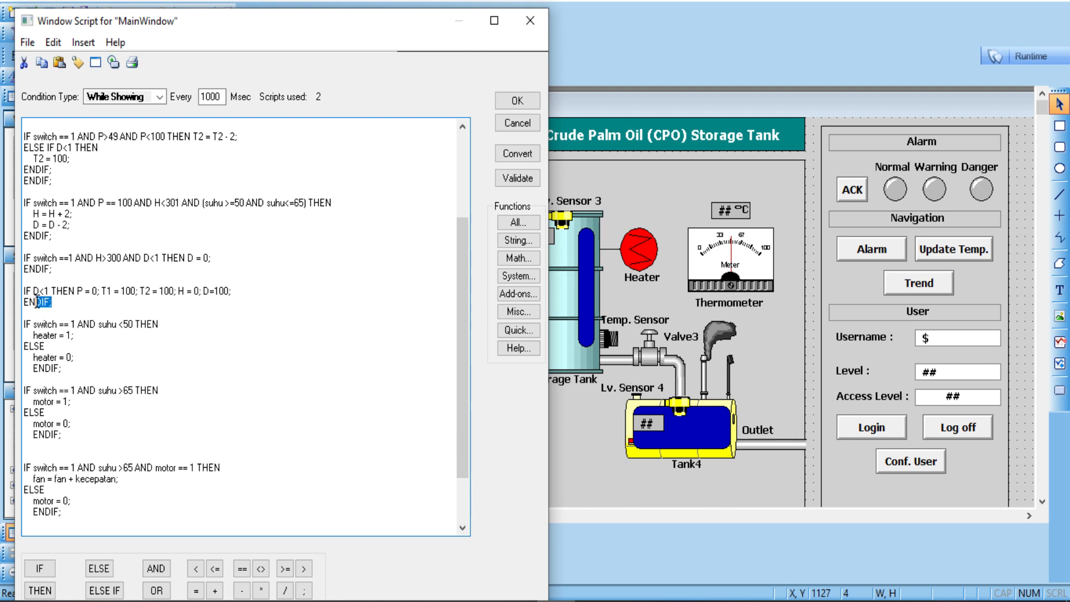
left_click_drag(52, 301, 22, 291)
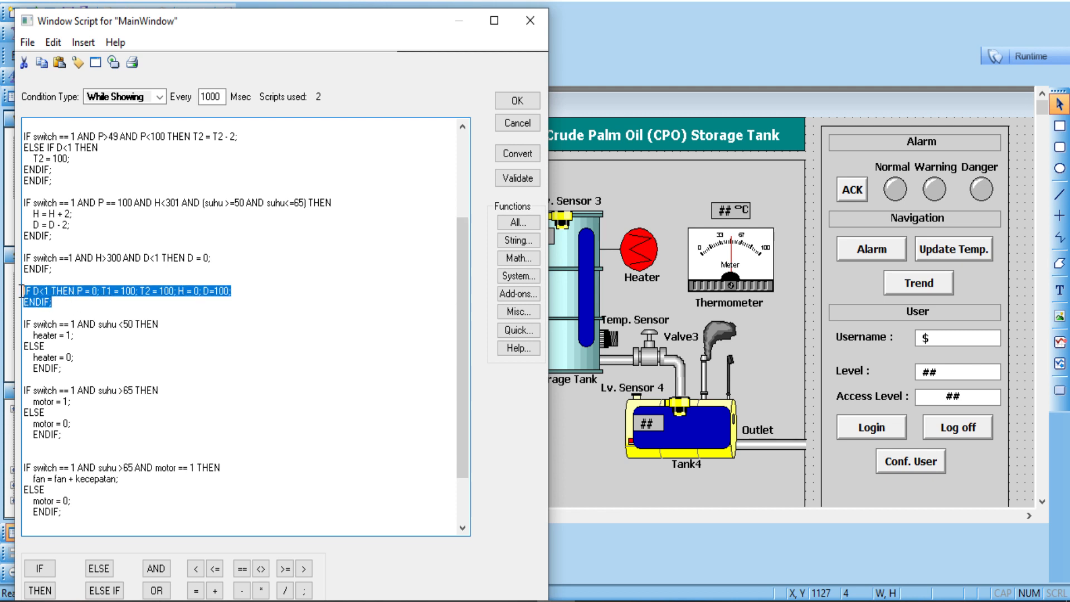
left_click(111, 294)
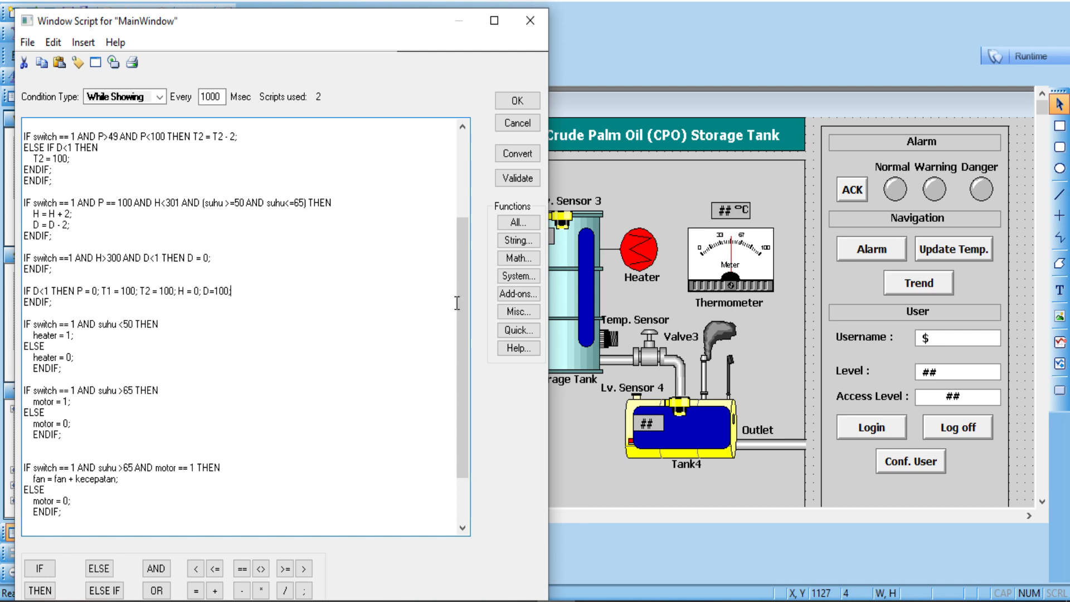
scroll(118, 276, "down", 2)
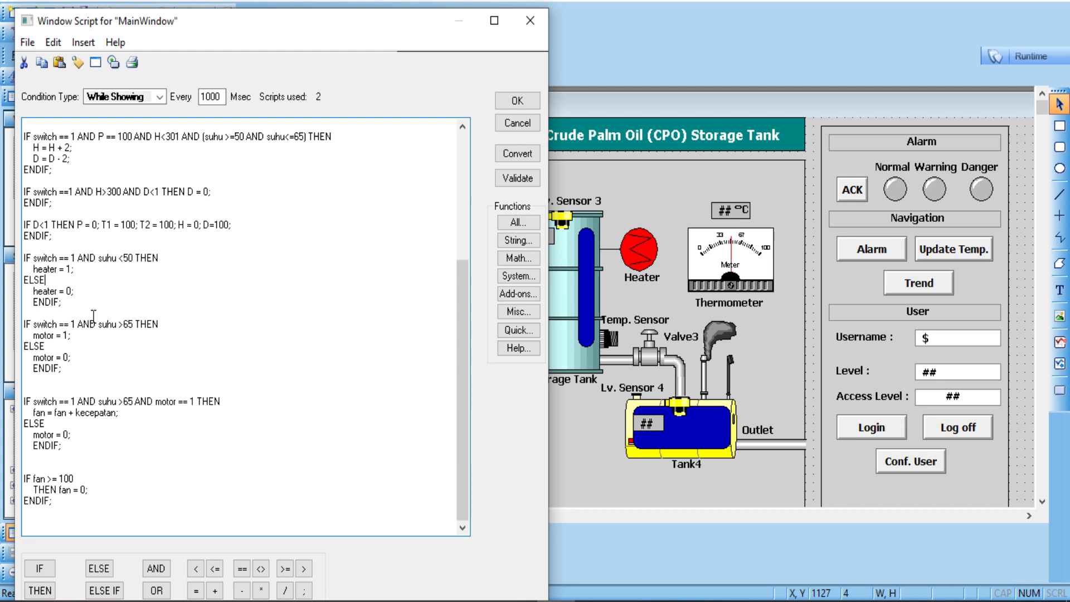
Step: Walk through the heater = 1 block and the motor block for suhu above 65
left_click_drag(71, 305, 11, 261)
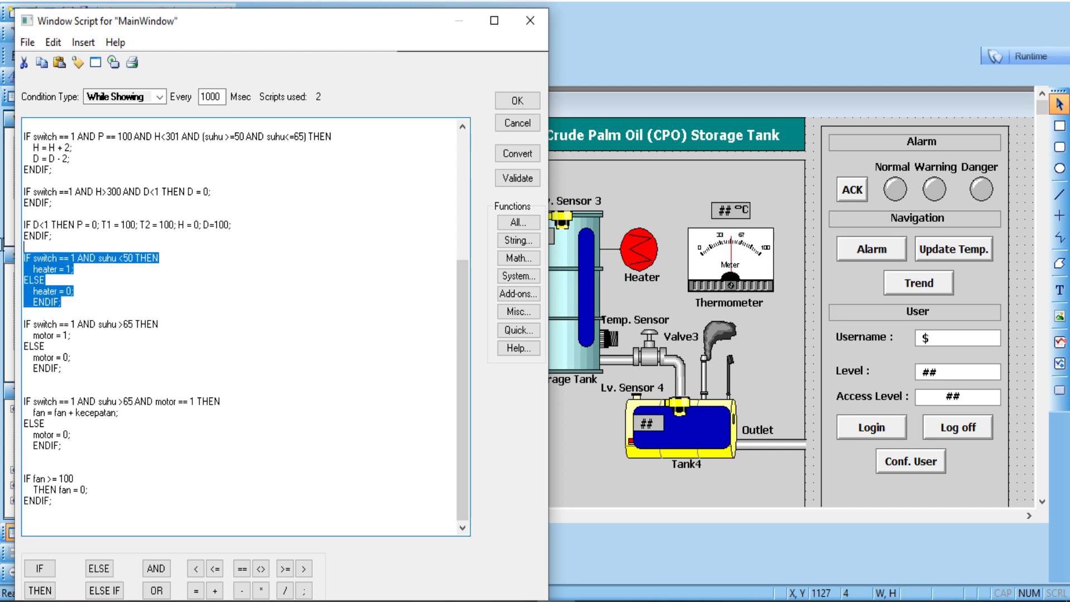
left_click(116, 279)
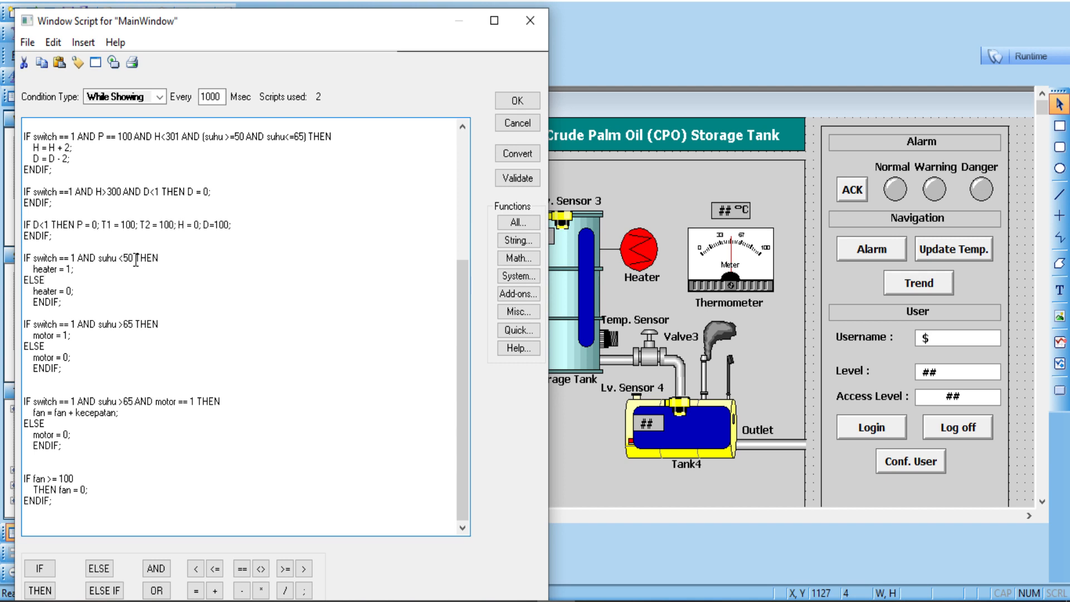
left_click(85, 273)
left_click_drag(62, 369, 25, 324)
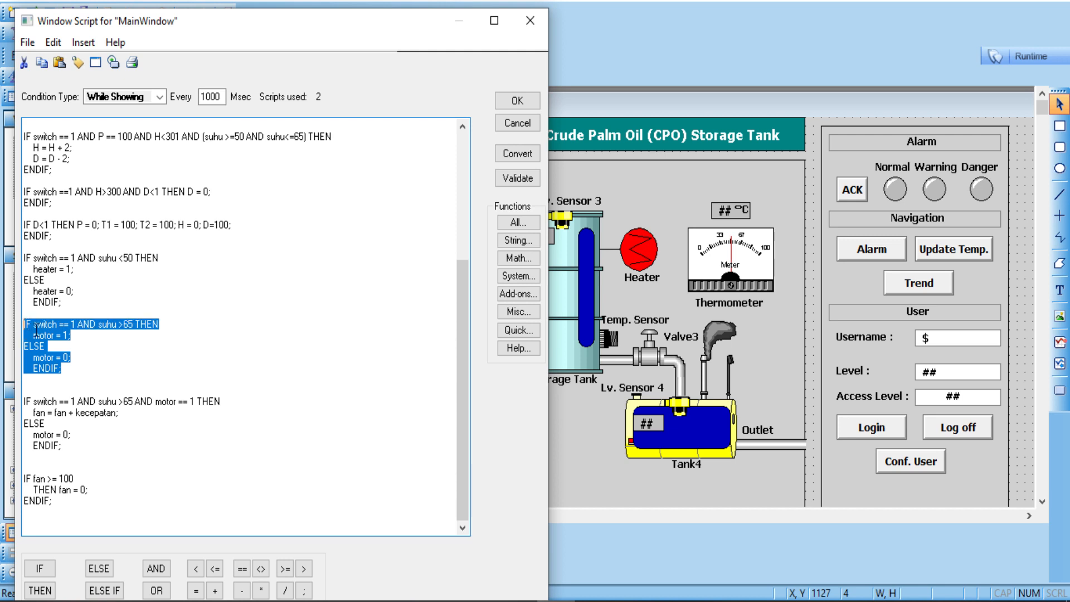
left_click(50, 335)
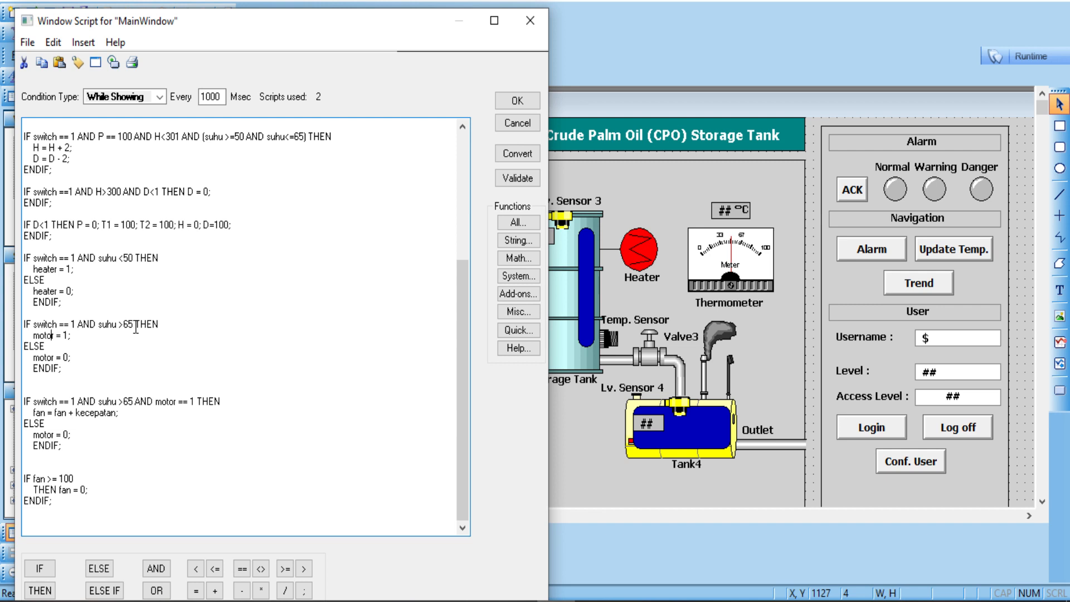
left_click_drag(70, 335, 26, 335)
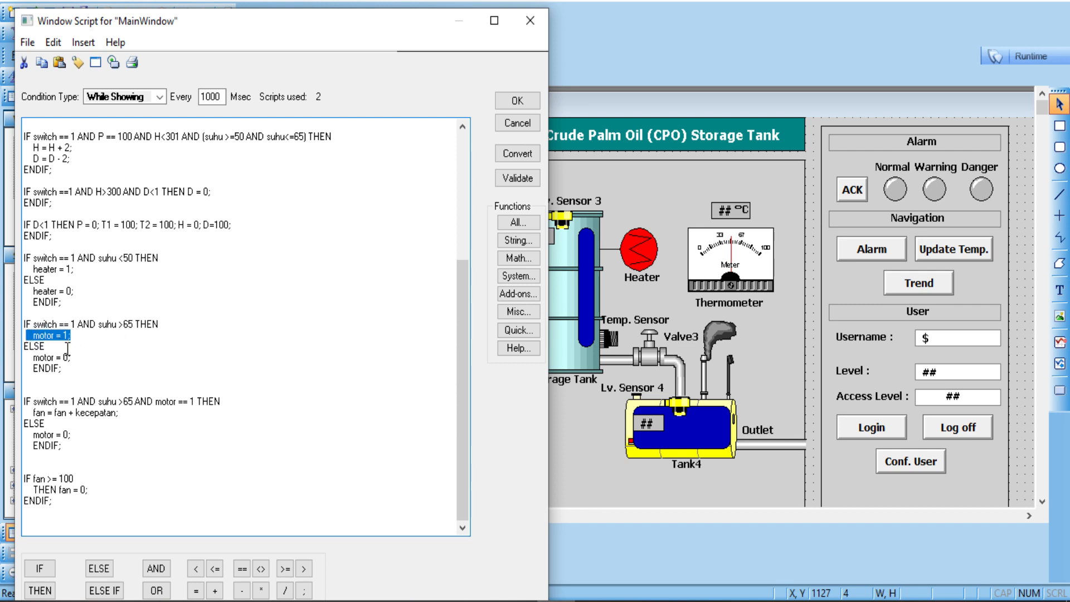
left_click_drag(64, 368, 21, 324)
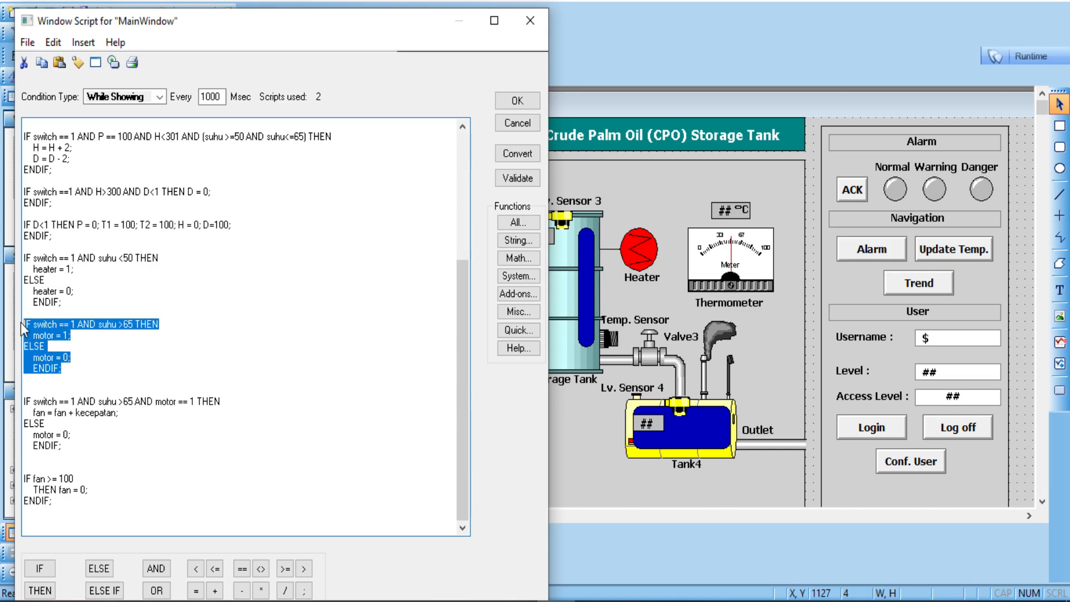
left_click(69, 388)
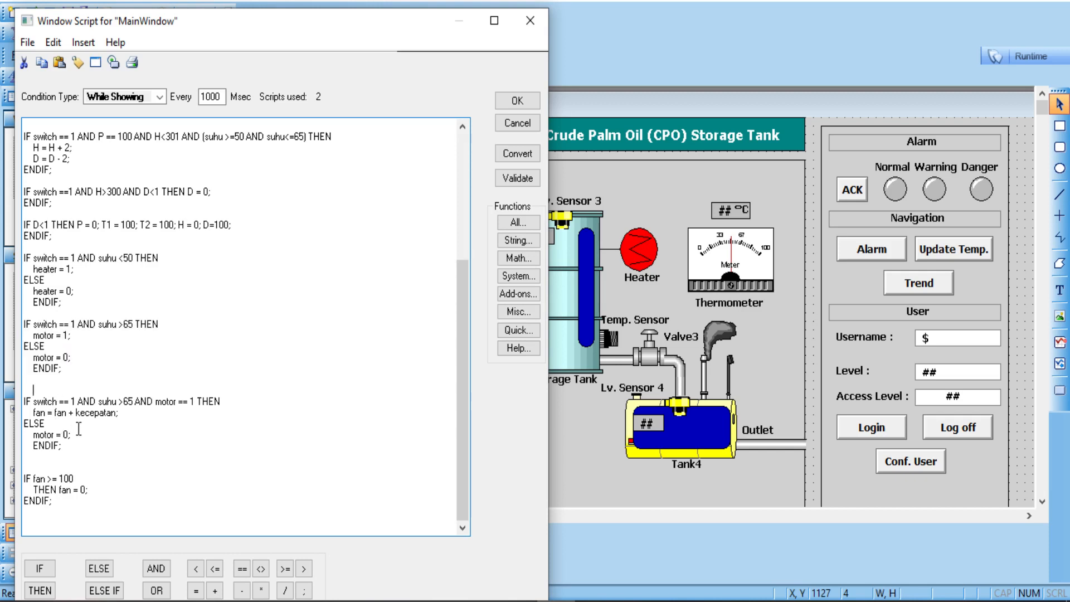
Step: Explain the fan speed rule using the 65 threshold and motor == 1 condition
left_click_drag(80, 443, 14, 404)
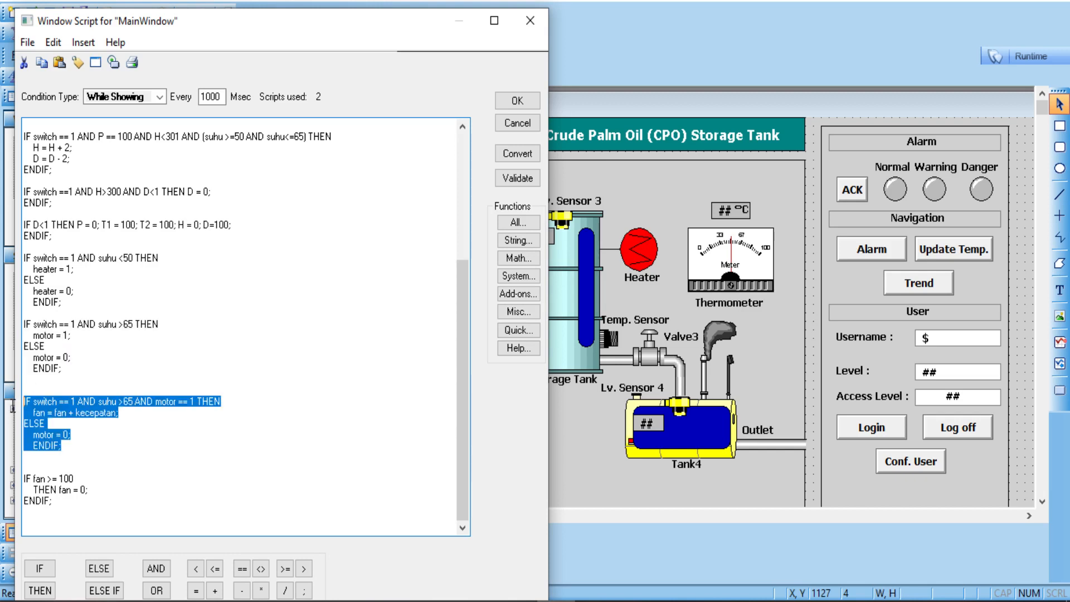
left_click(84, 427)
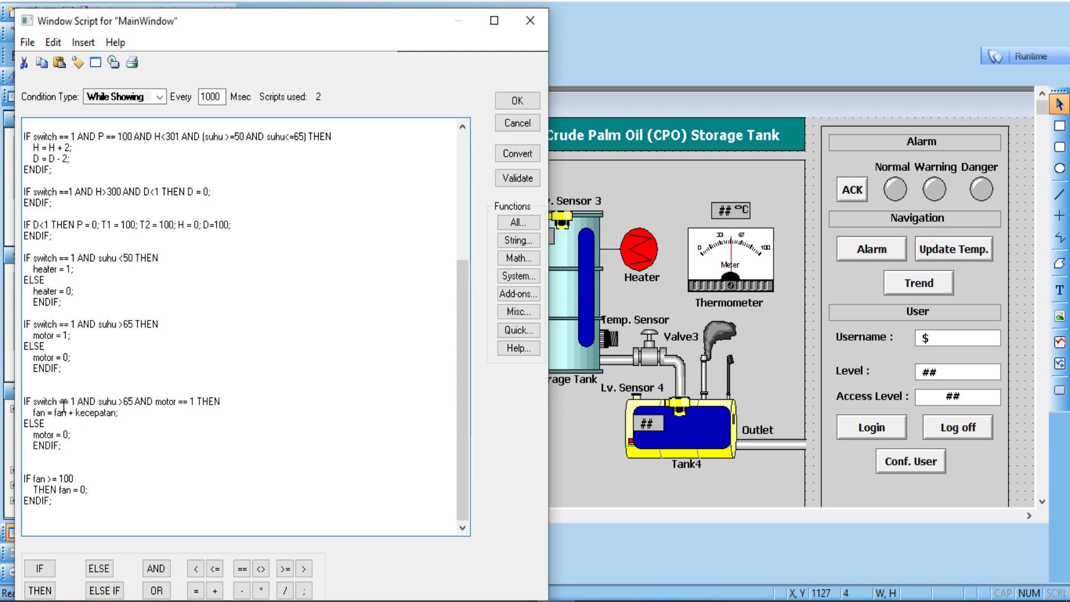
double_click(126, 403)
left_click(137, 403)
left_click_drag(70, 371, 23, 325)
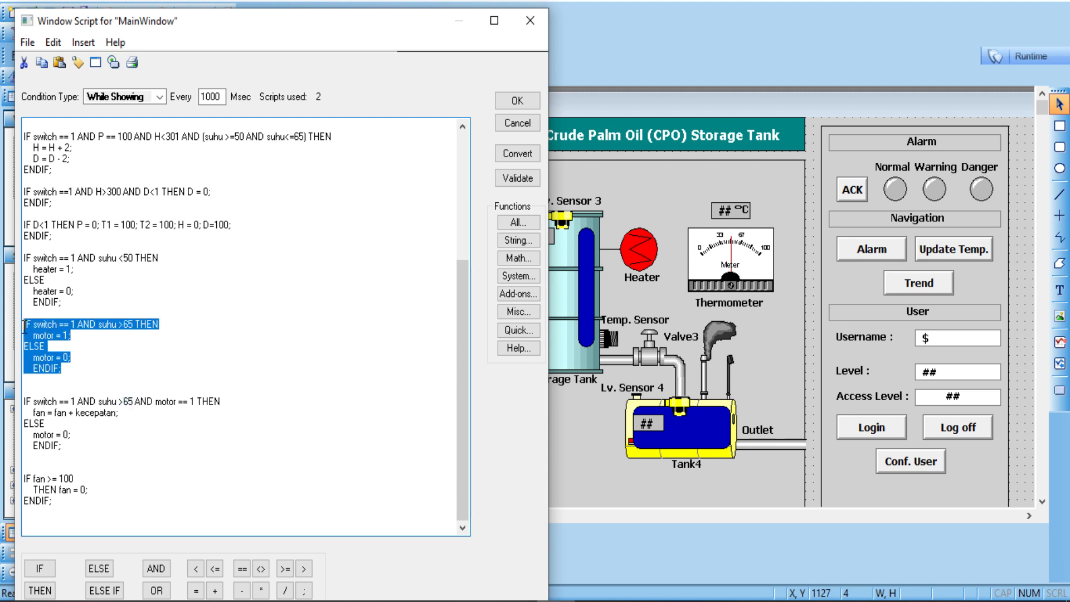
left_click(134, 404)
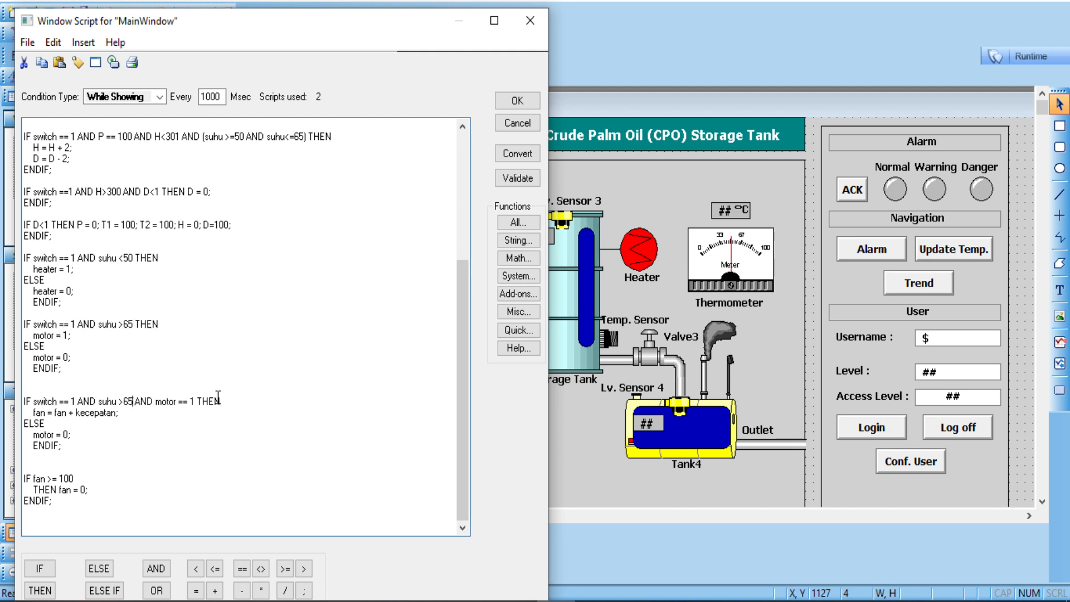
left_click(194, 402)
left_click_drag(195, 405, 179, 407)
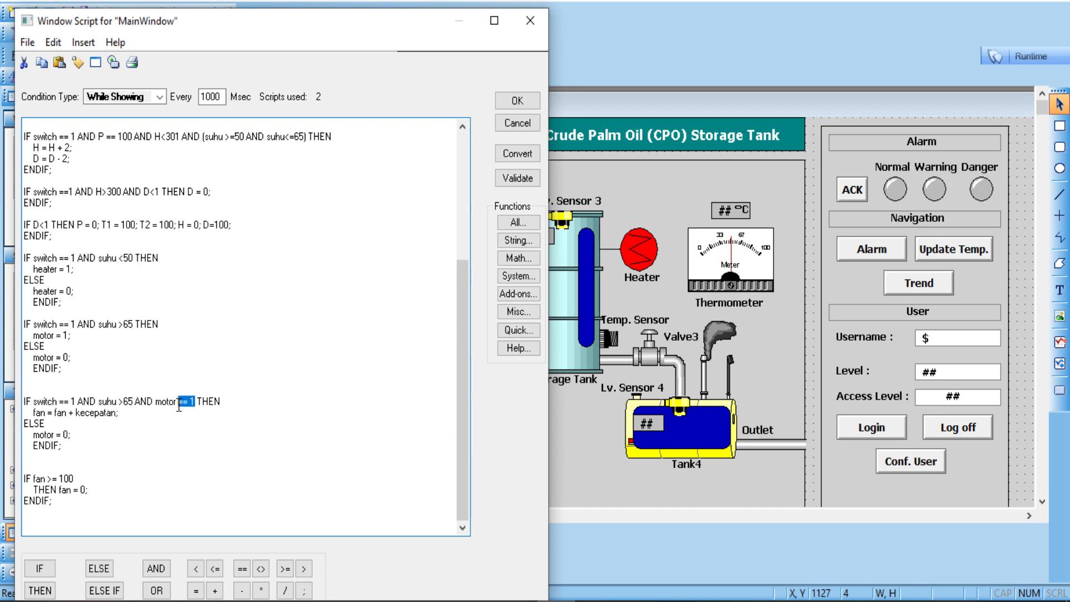
left_click(124, 413)
Step: Review the final fan reset block, then cancel the script without saving
left_click(797, 381)
left_click_drag(54, 499, 23, 475)
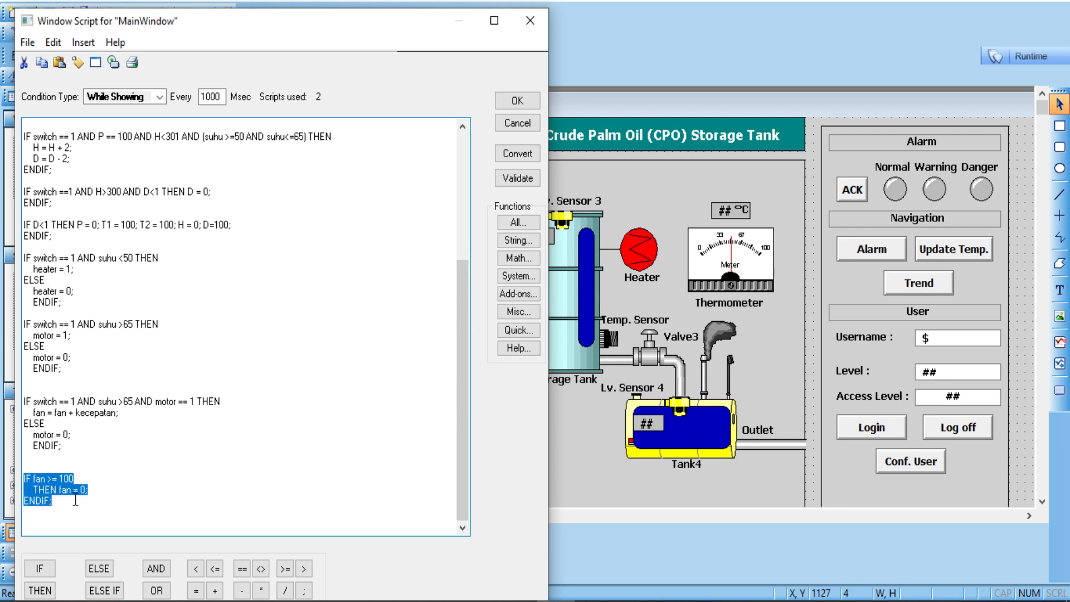
left_click(52, 493)
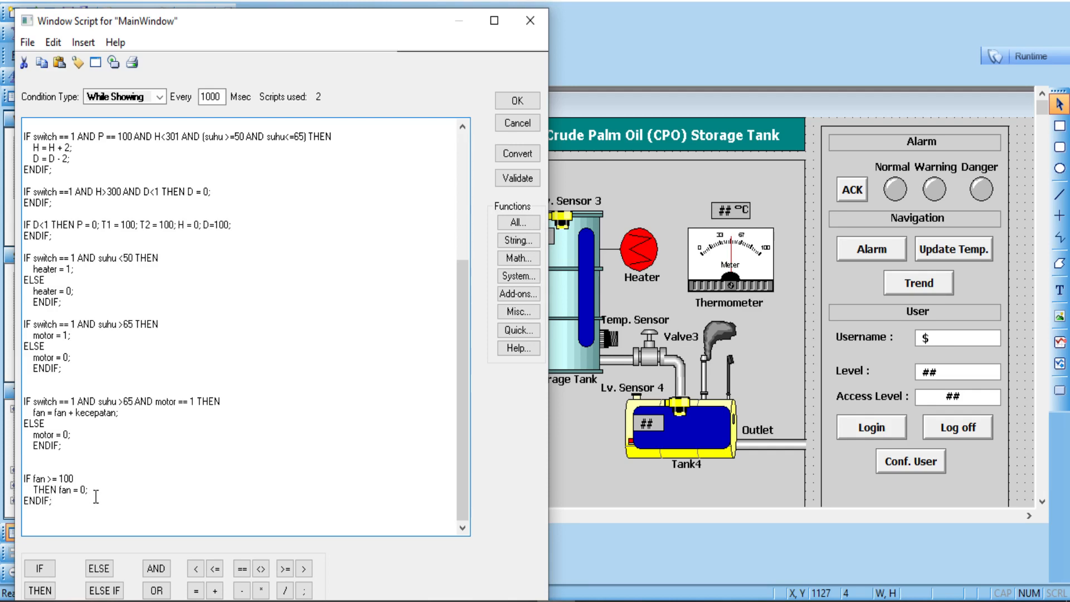
left_click_drag(392, 17, 914, 188)
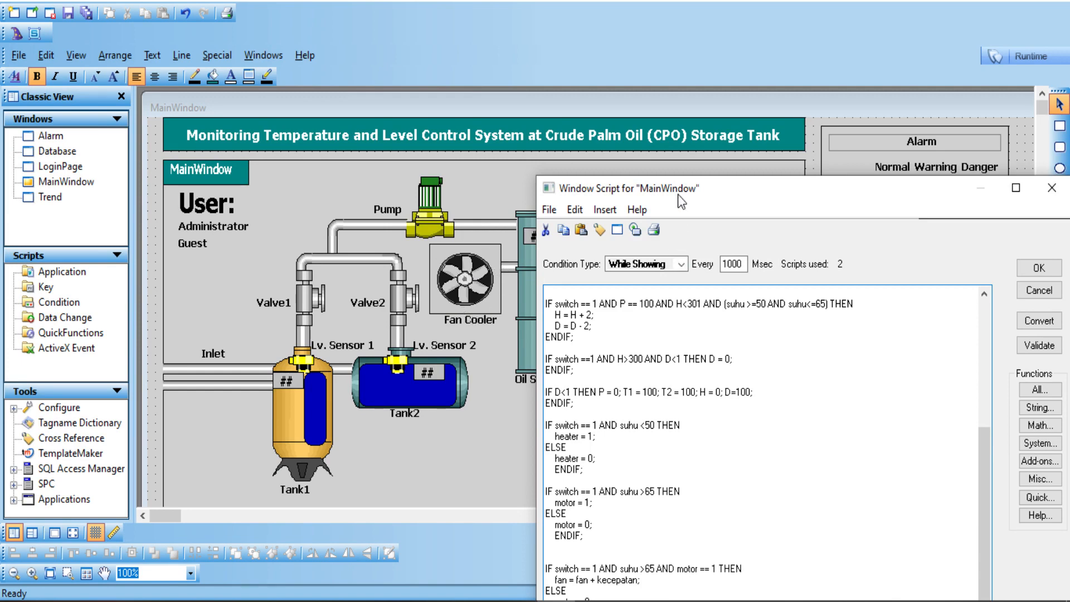
left_click_drag(681, 202, 490, 132)
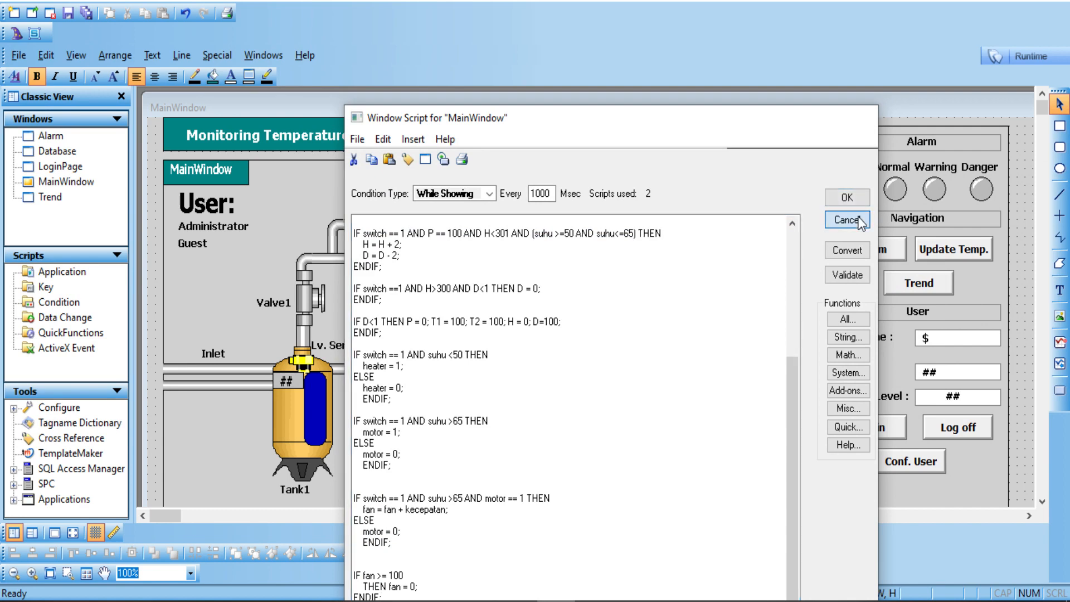
left_click(848, 220)
Step: Move the lower Motor Cooler panel about 60 px down
scroll(1046, 243, "down", 5)
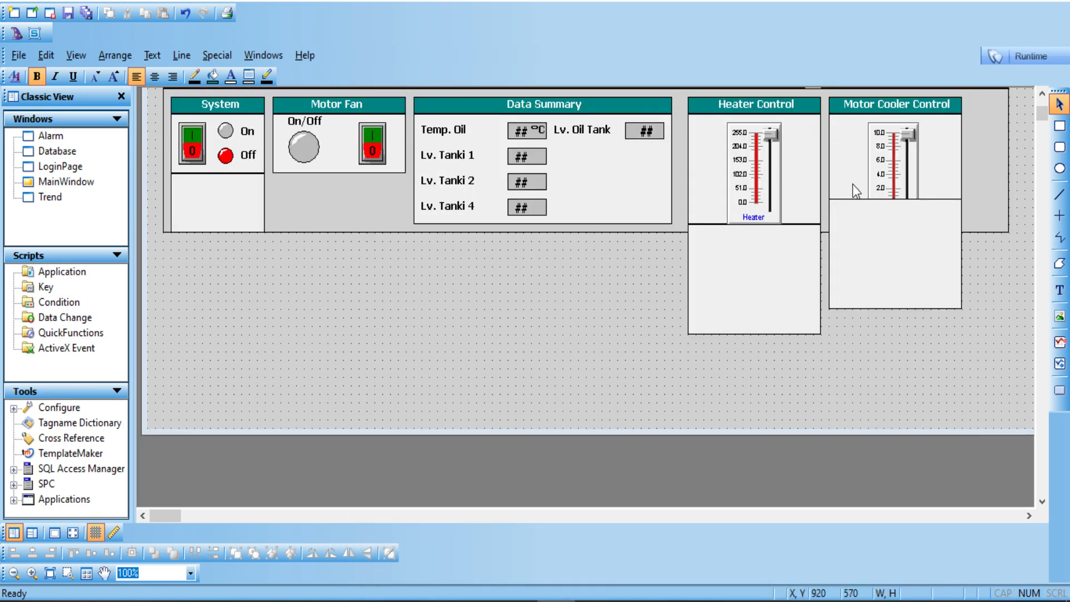
left_click(881, 172)
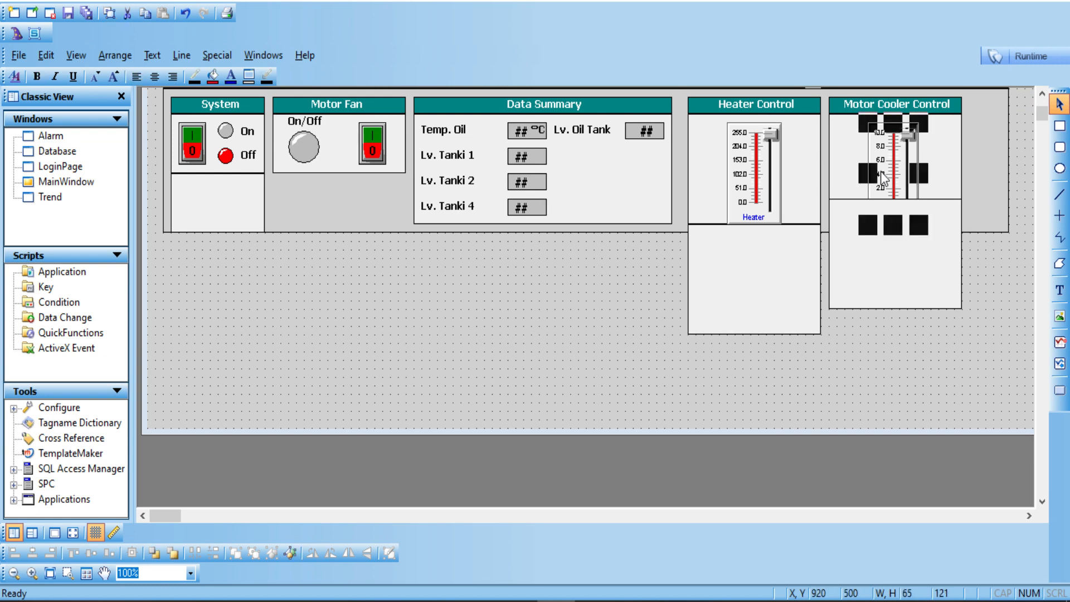
left_click_drag(895, 250, 899, 286)
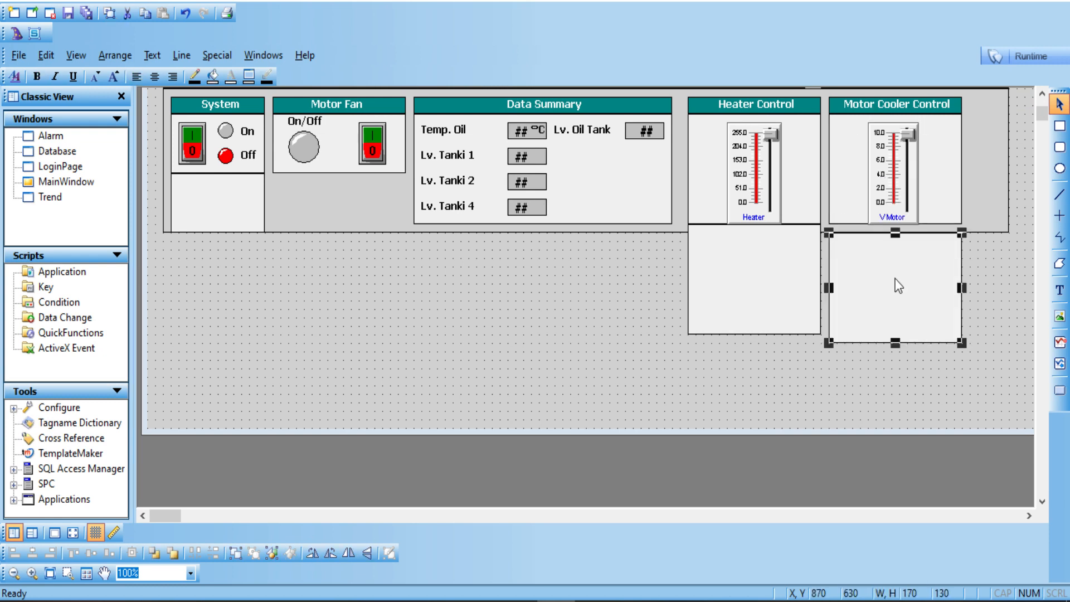
Step: Close MainWindow, discarding its unsaved changes
right_click(81, 186)
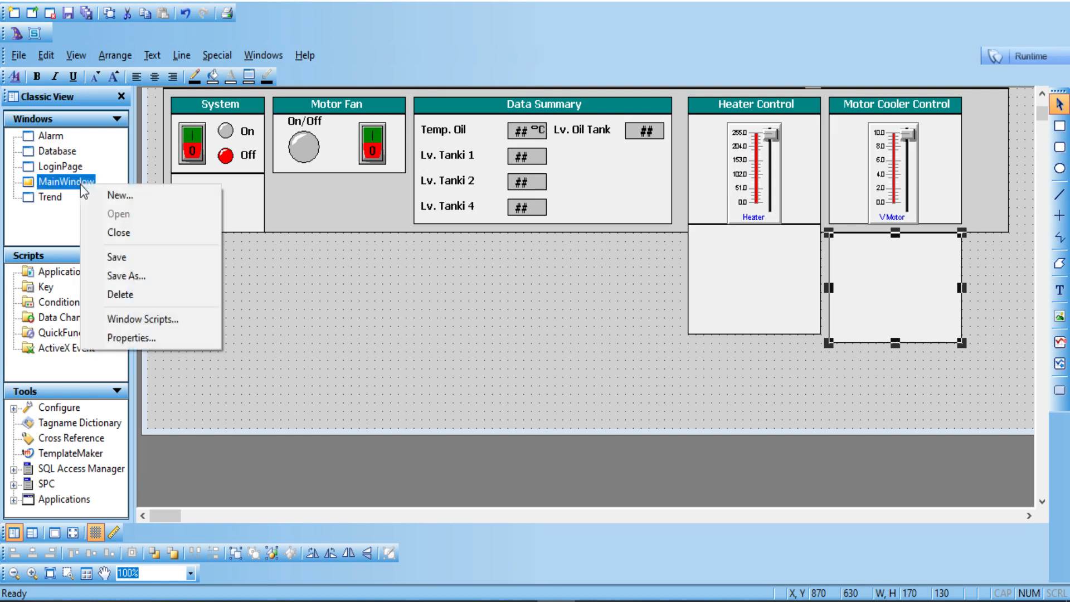
left_click(120, 231)
left_click(537, 354)
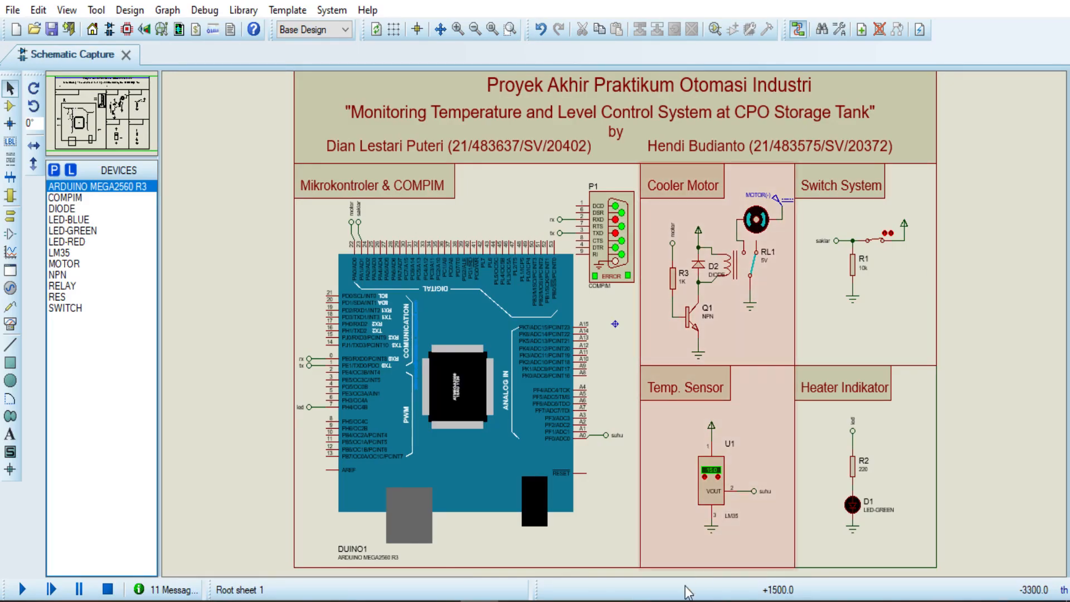
Step: Check the serial port emulator, KEPServerEX and Proteus, then bring up Arduino IDE
left_click(636, 601)
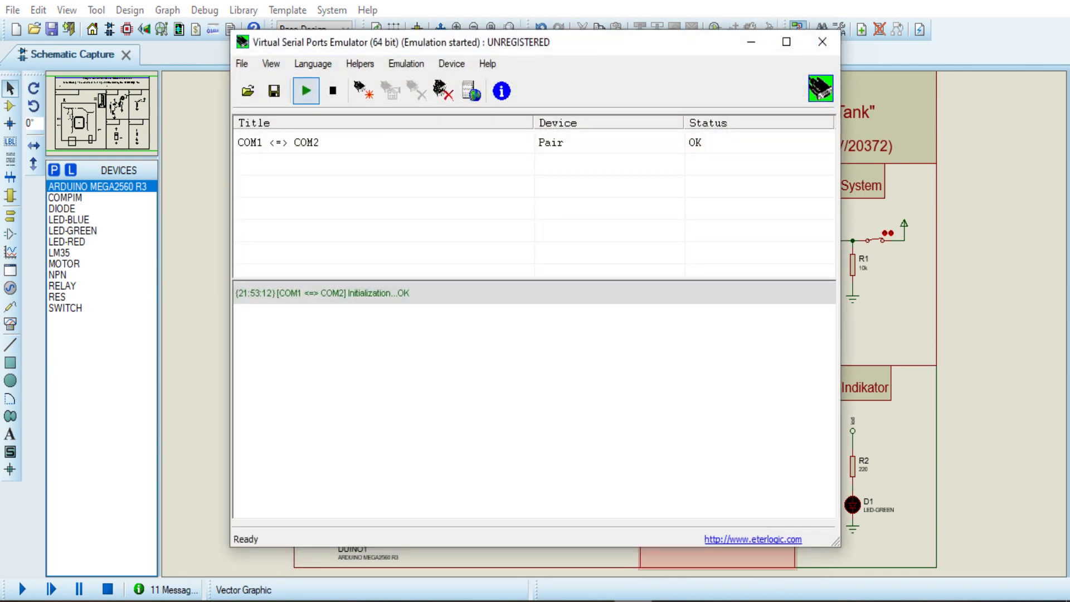
left_click(634, 601)
left_click(595, 601)
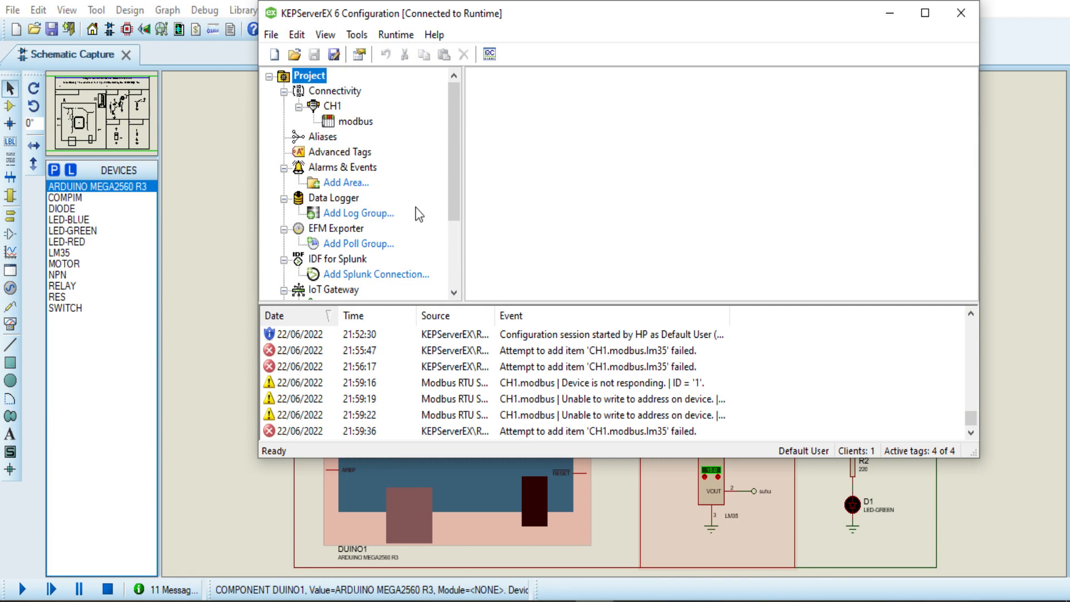
left_click(238, 397)
left_click(671, 601)
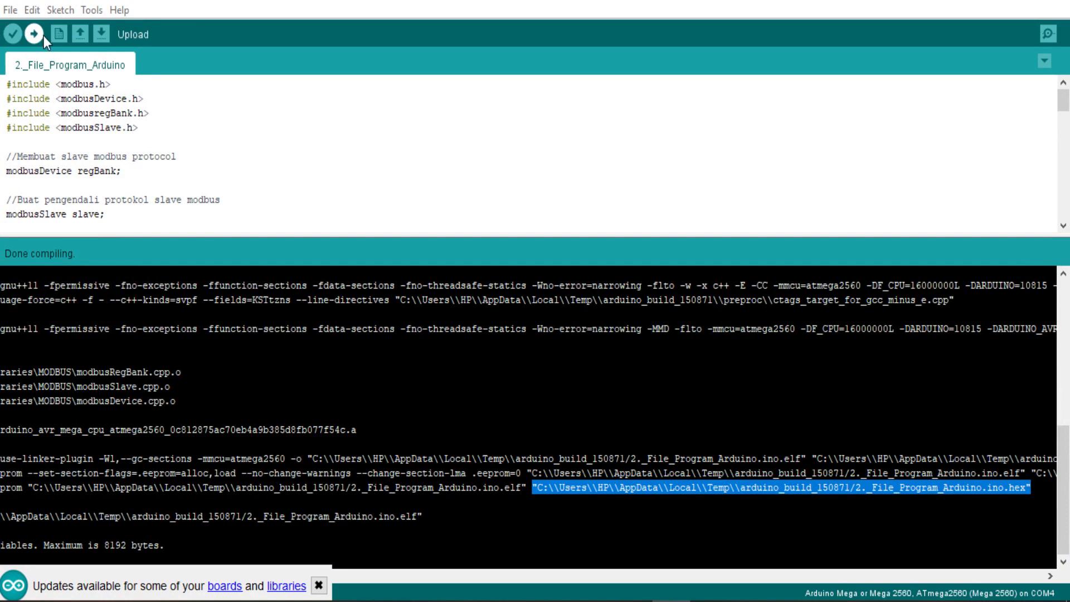
Step: Recompile 2._File_Program_Arduino and copy the .hex output path from the console
left_click(12, 37)
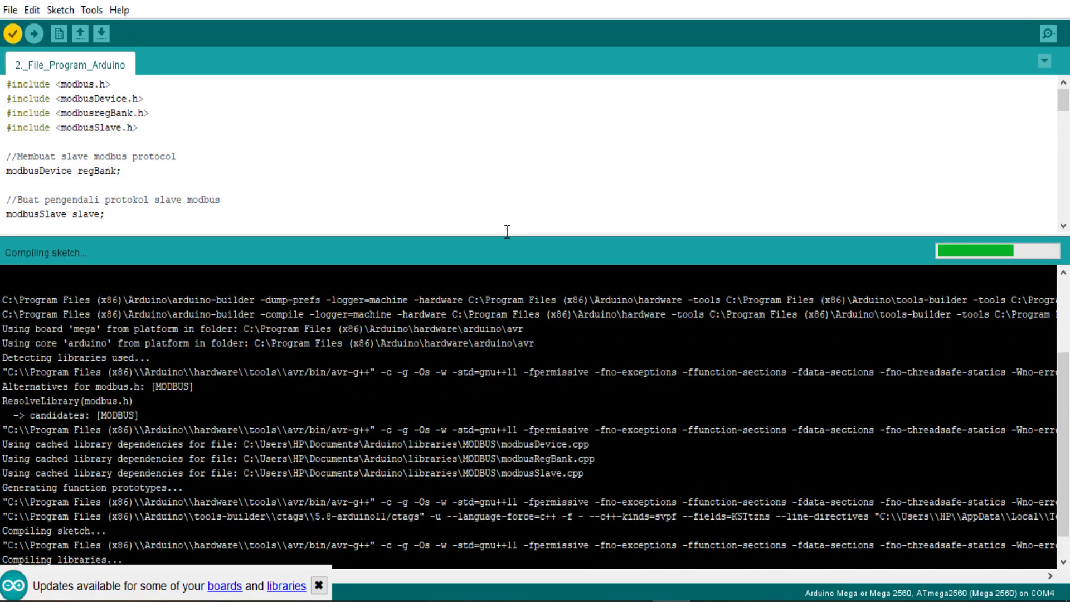
left_click(319, 585)
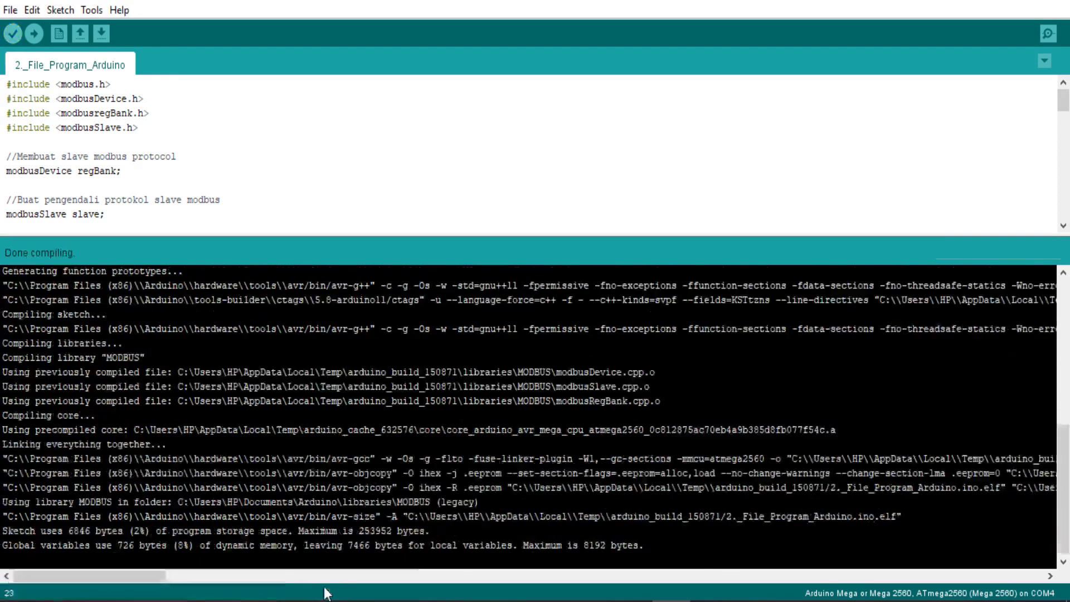
left_click_drag(151, 576, 233, 573)
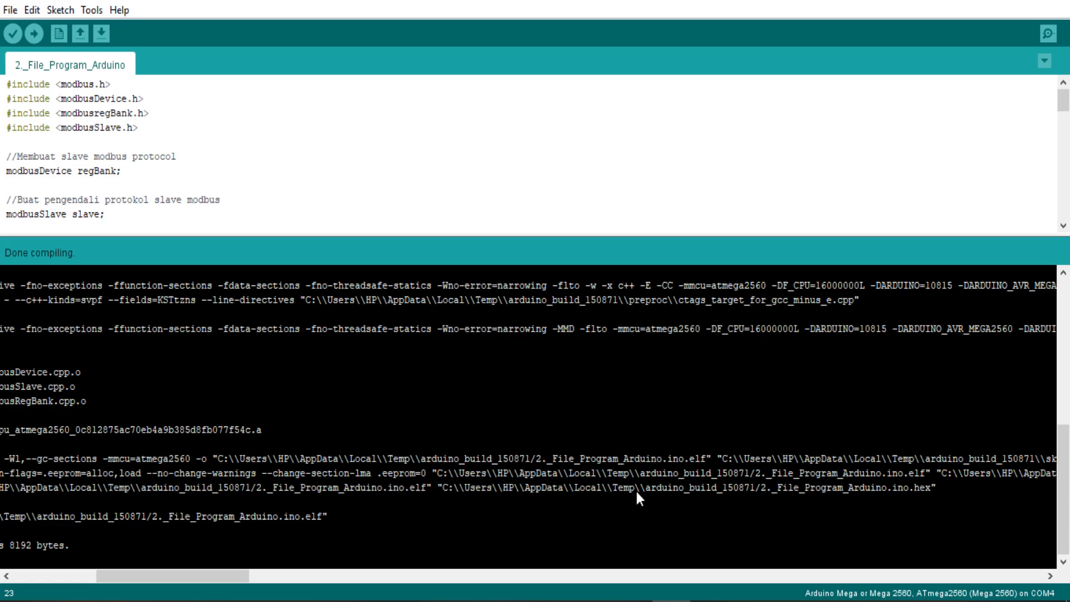
left_click_drag(437, 485, 972, 498)
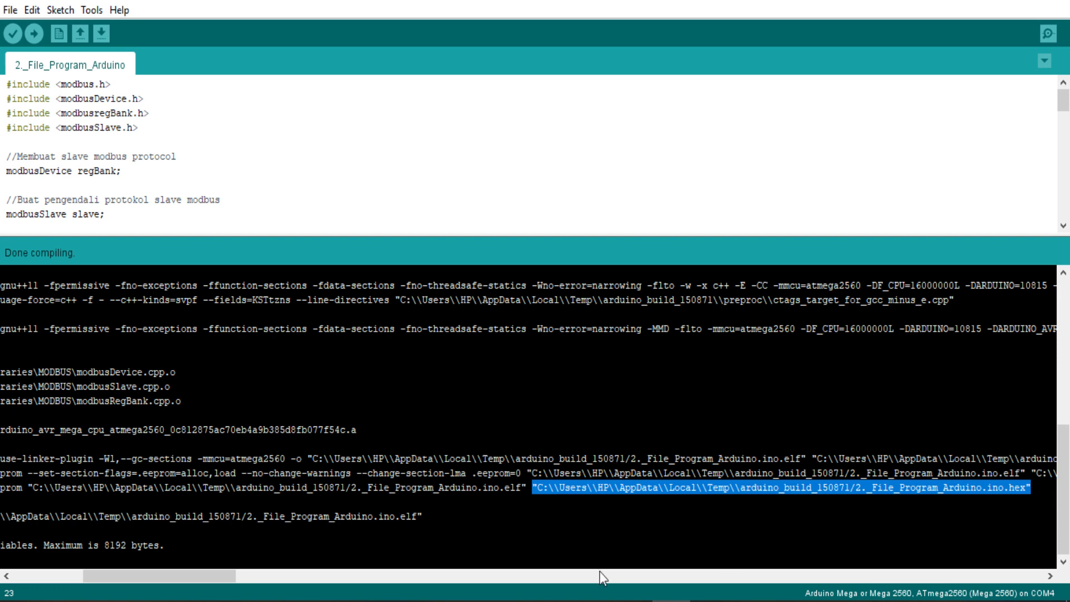
Step: Paste the .hex path into the Arduino Mega's PROGRAM FILE, flip Switch System, and run
left_click(479, 601)
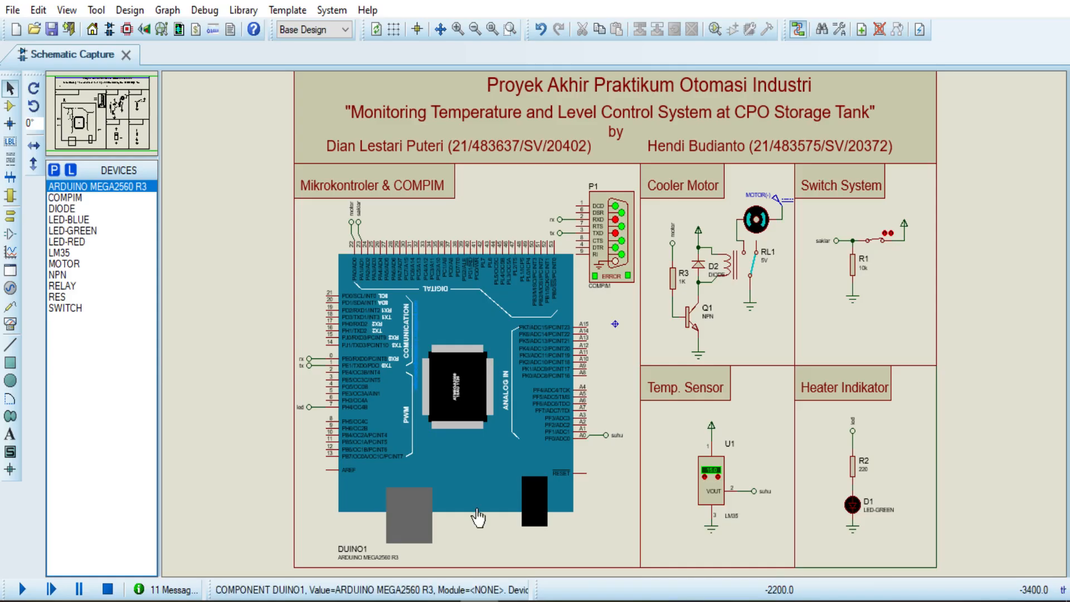
double_click(478, 484)
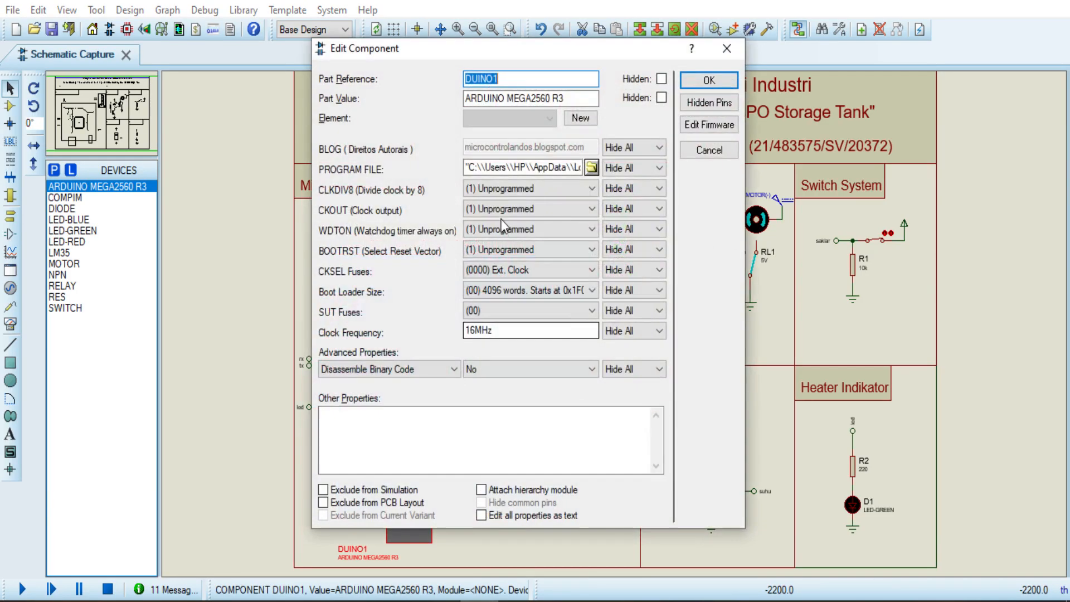
left_click(504, 168)
key("ctrl+a")
key("ctrl+v")
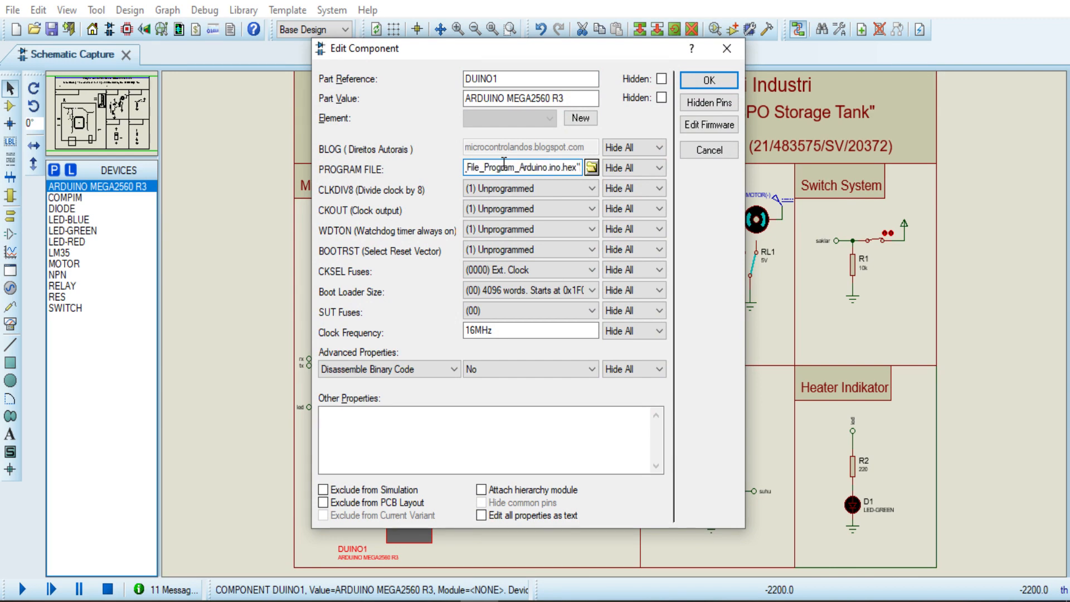
key("Return")
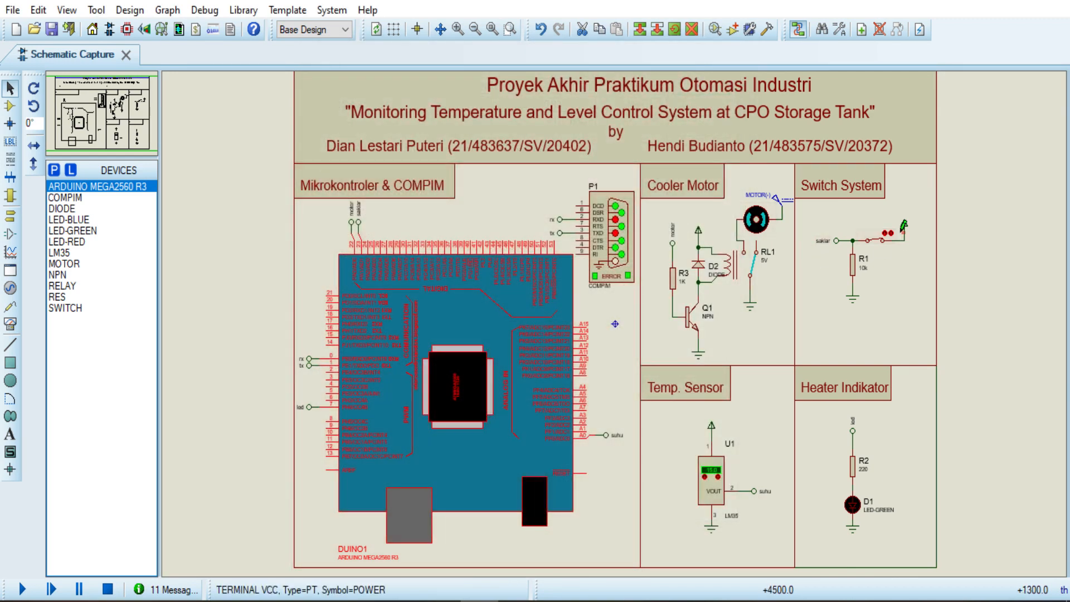
left_click(877, 244)
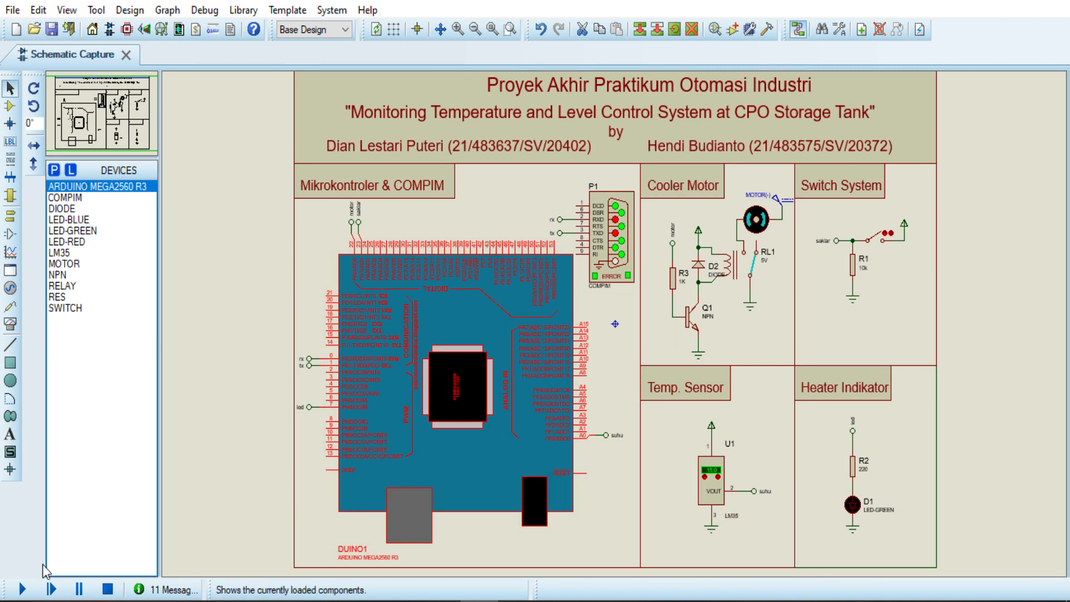
left_click(22, 589)
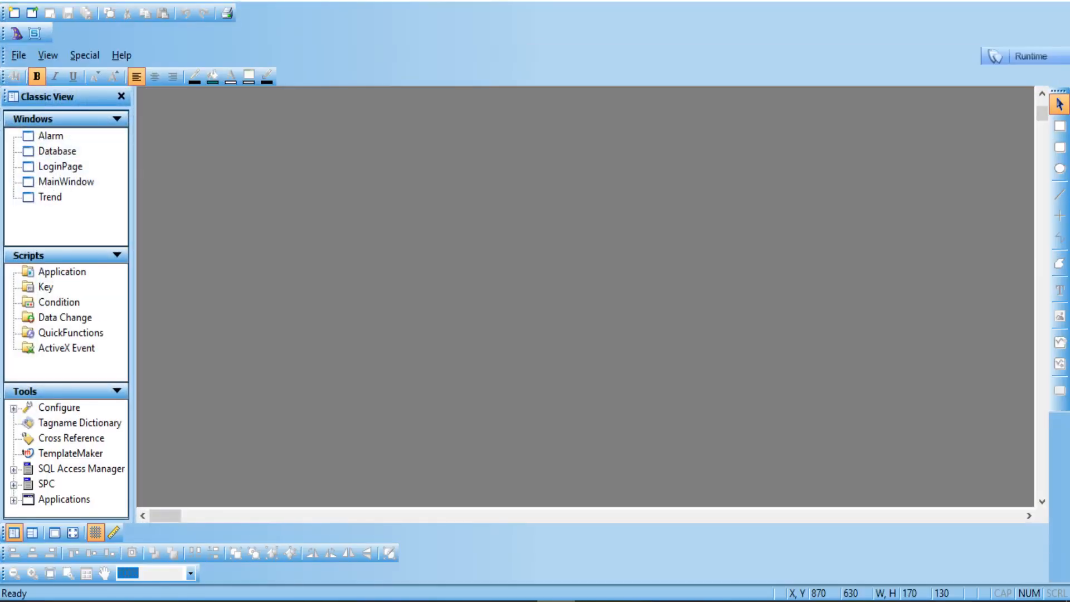
Step: Open LoginPage, go to Runtime in 120-minute demo mode, and allow EXCEL.EXE to start
double_click(67, 167)
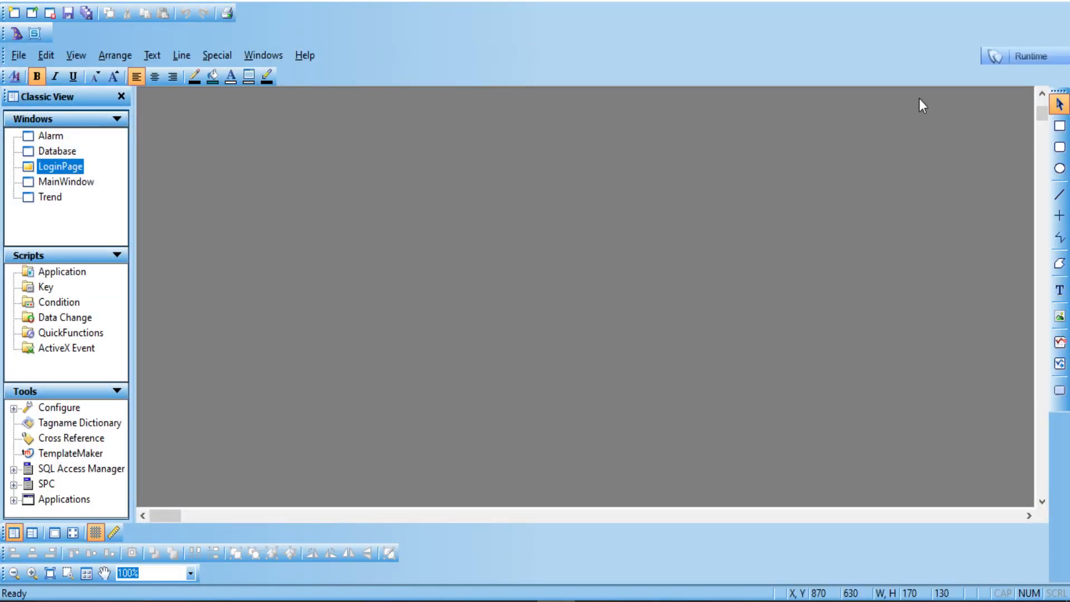
left_click(1032, 61)
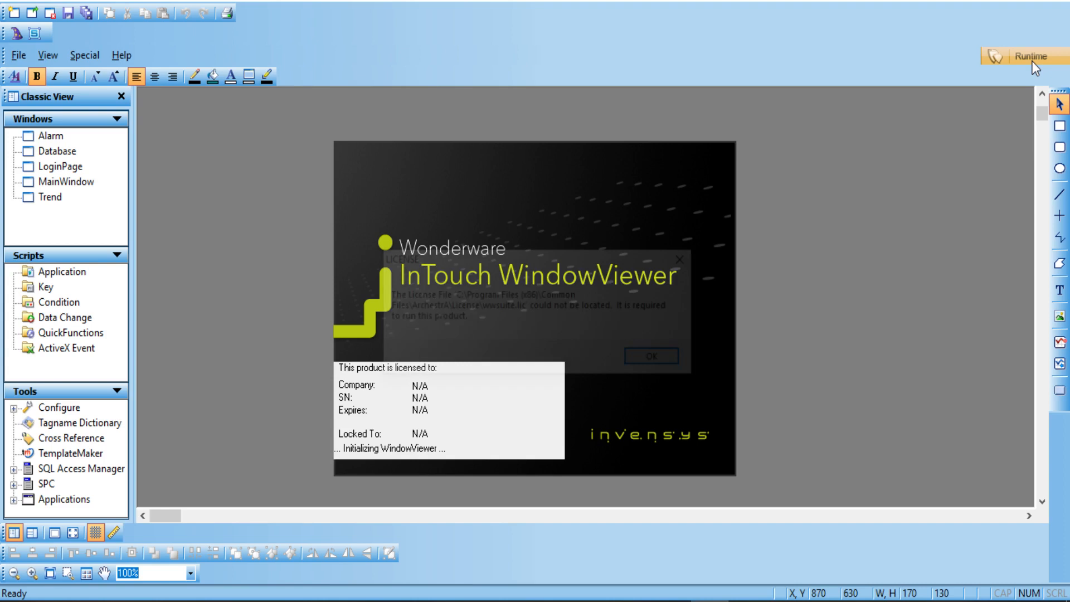
left_click(675, 360)
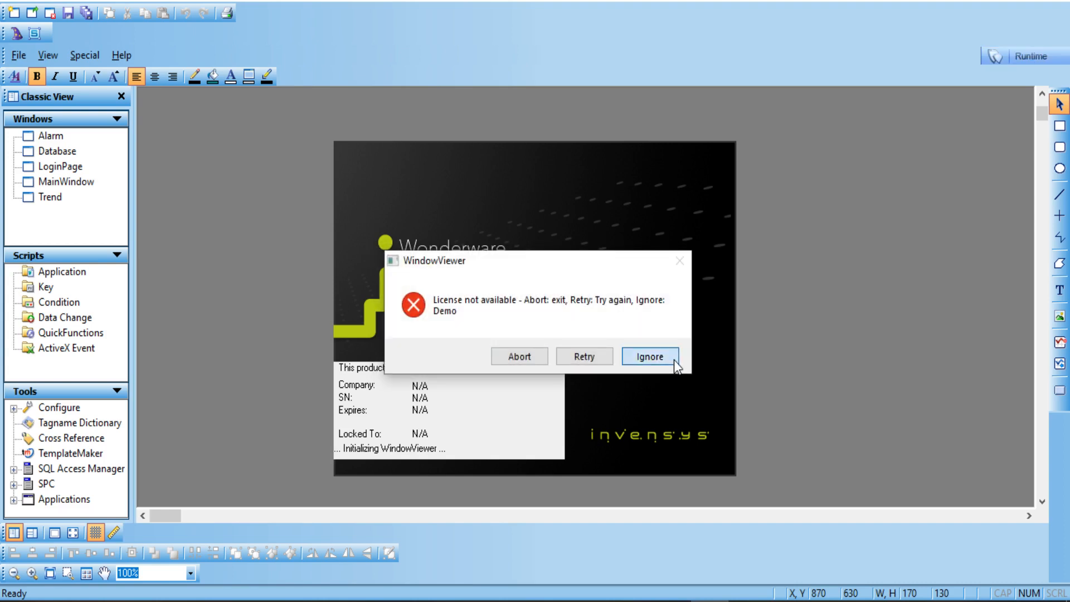
left_click(673, 360)
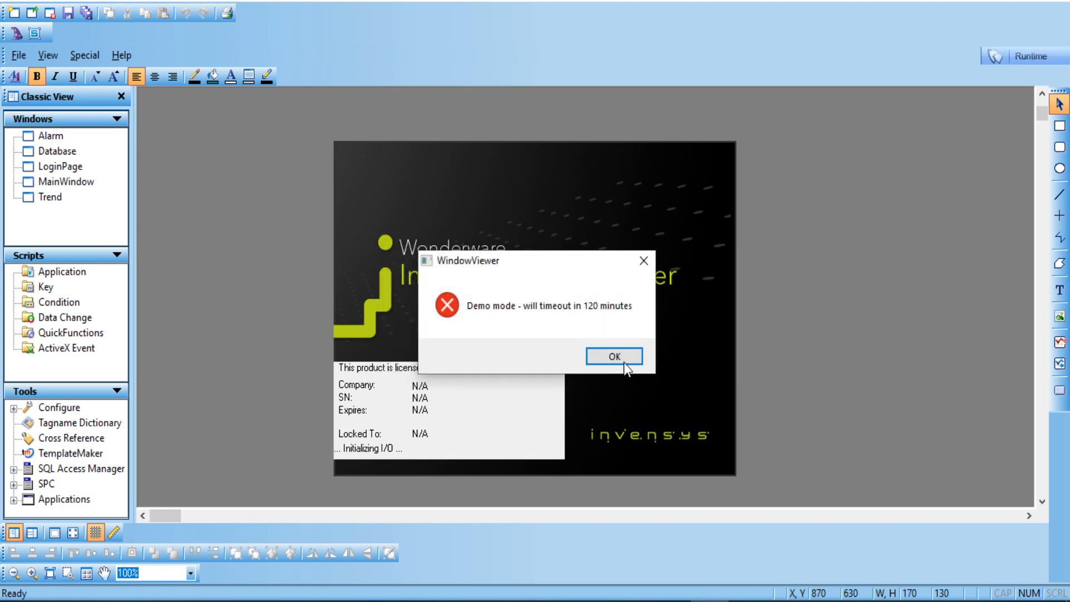
left_click(614, 359)
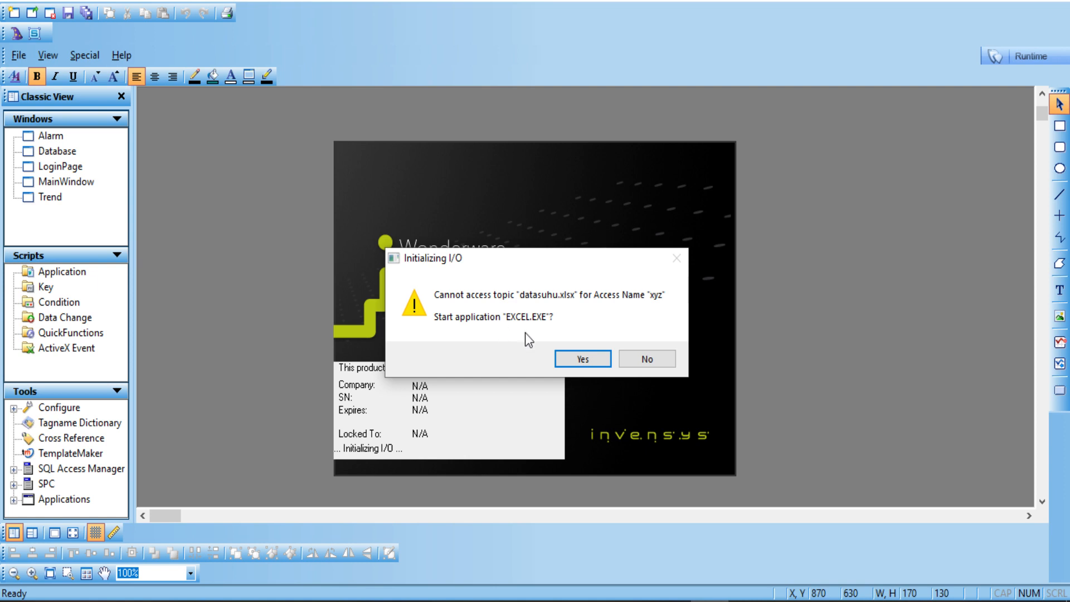
left_click(571, 354)
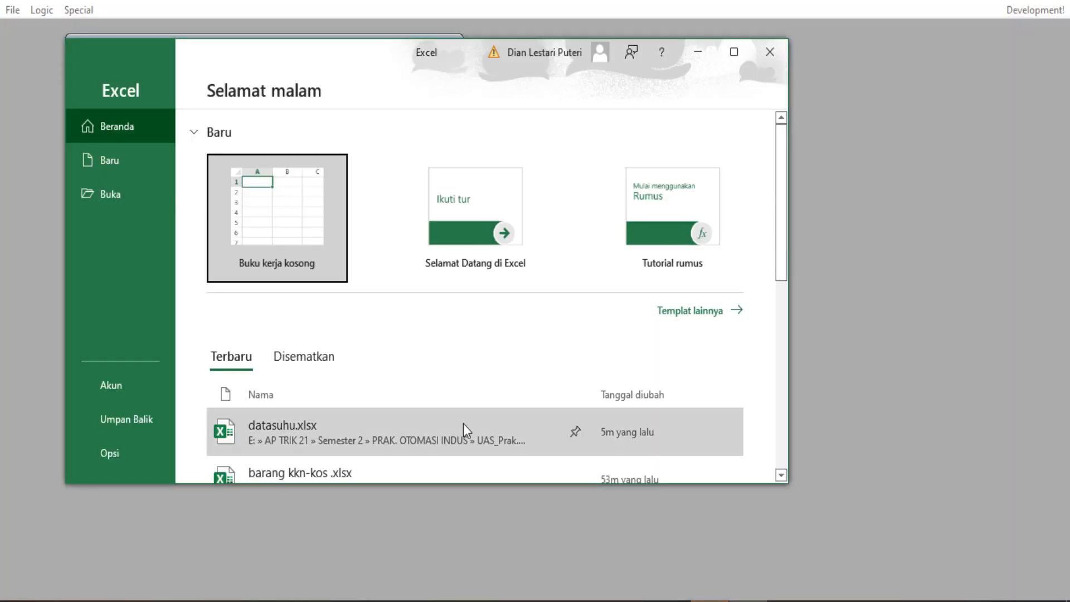
Step: Open datasuhu.xlsx from Recent, dismiss the Office banner, and minimize Excel
left_click(463, 424)
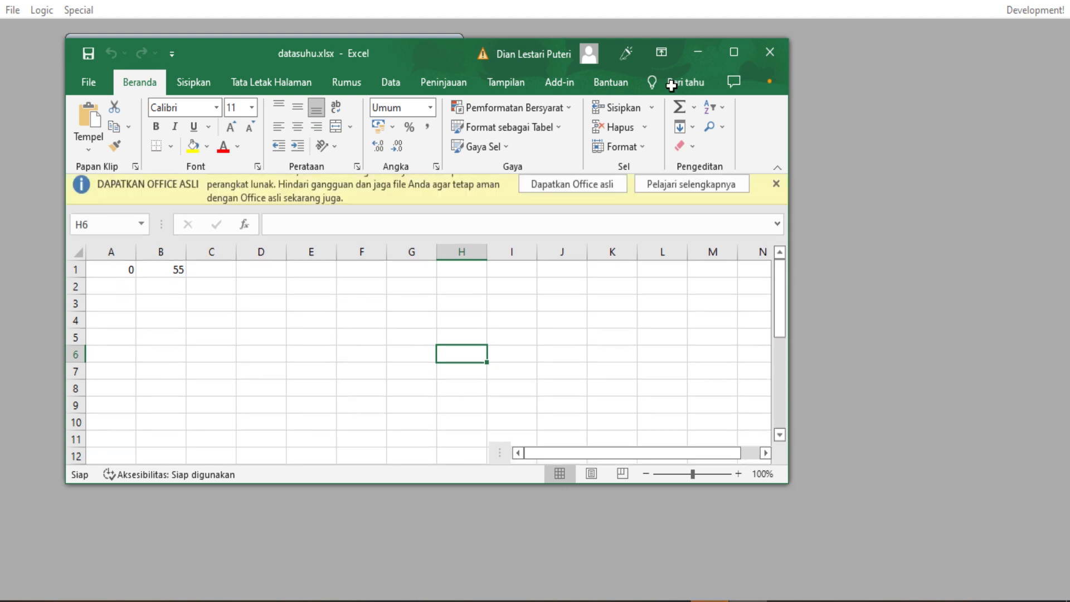
left_click(776, 196)
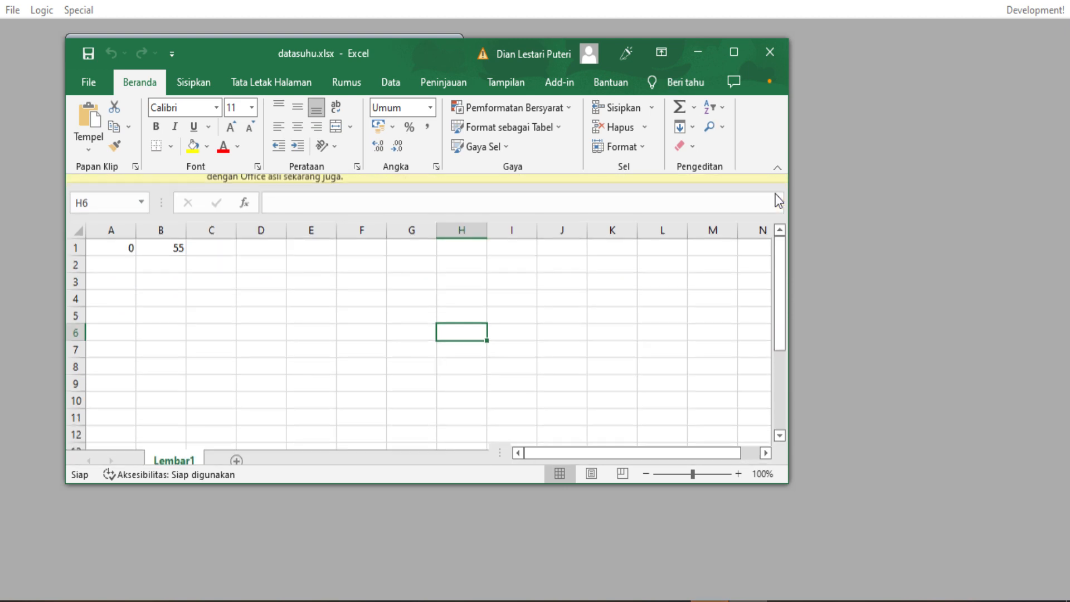
left_click(698, 56)
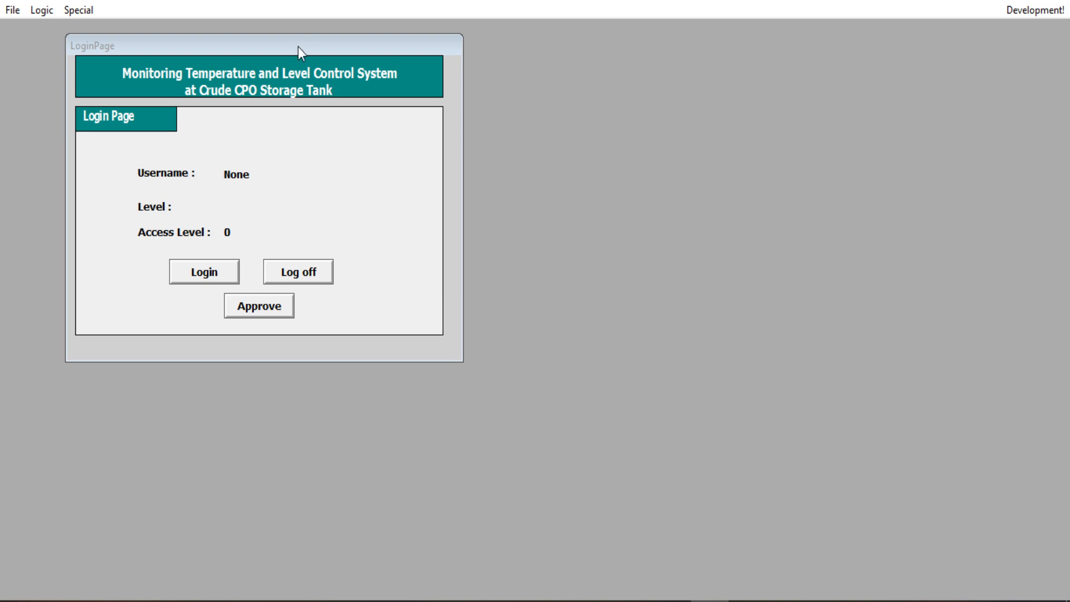
Step: Log on as guest, then log off again
left_click(225, 272)
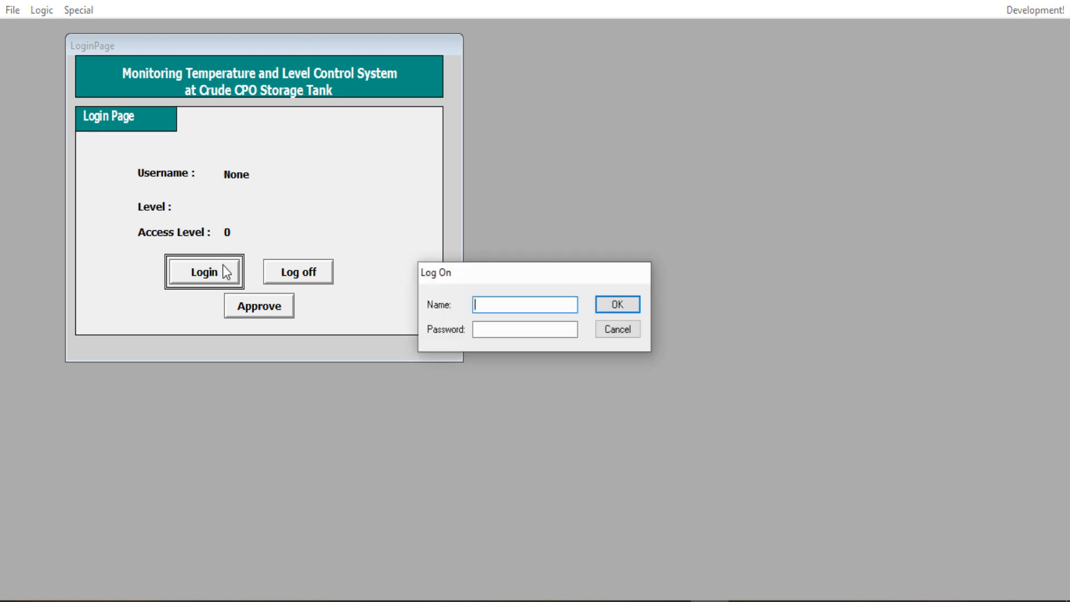
type("gue")
type("guest")
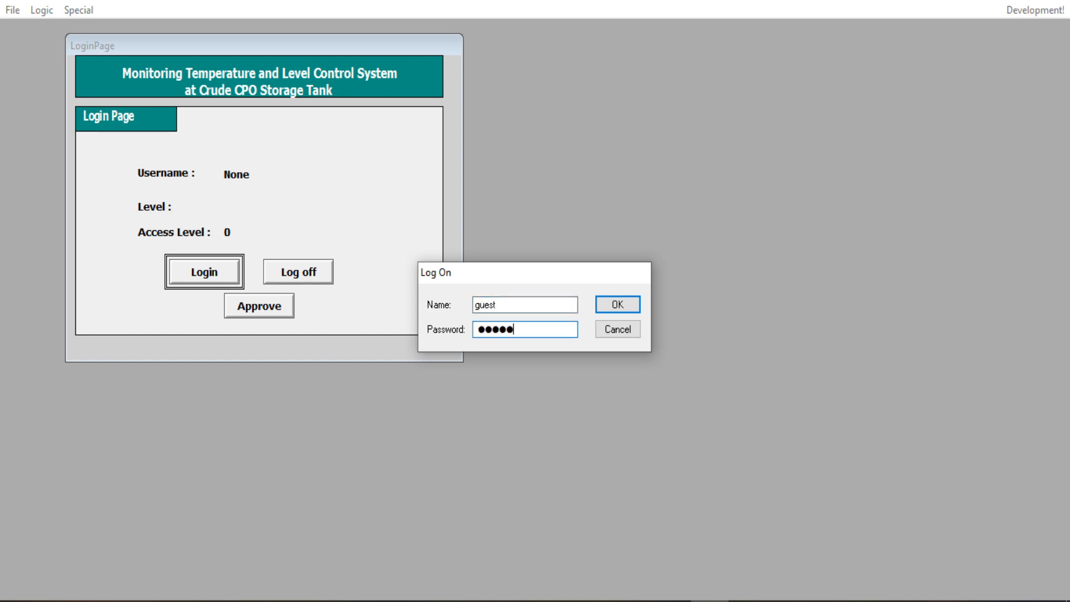
key("Return")
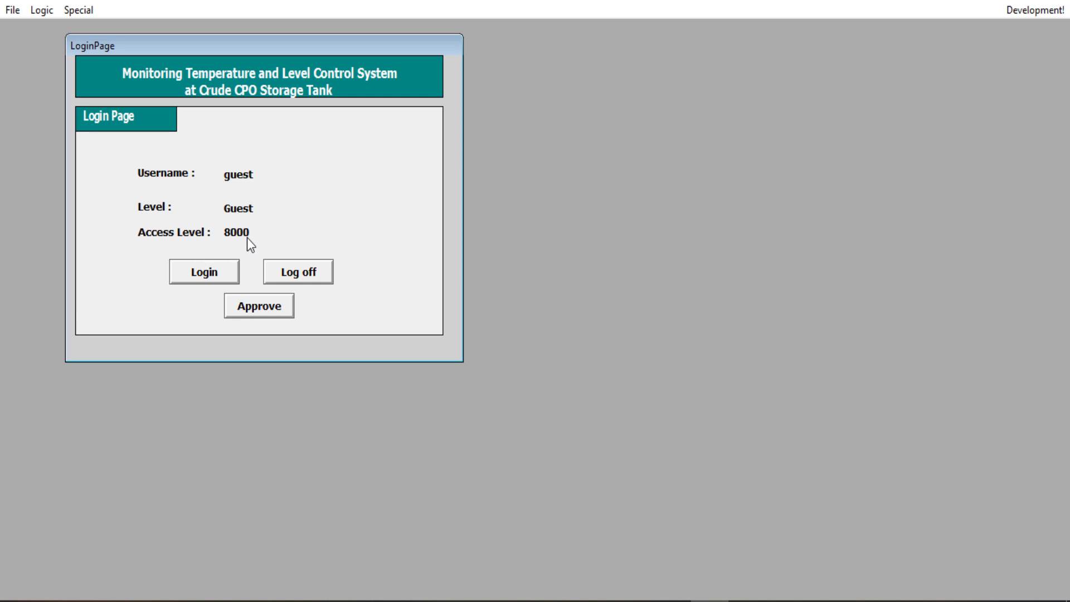
left_click(301, 276)
Step: Log on as administrator with the account password, then log off
left_click(229, 272)
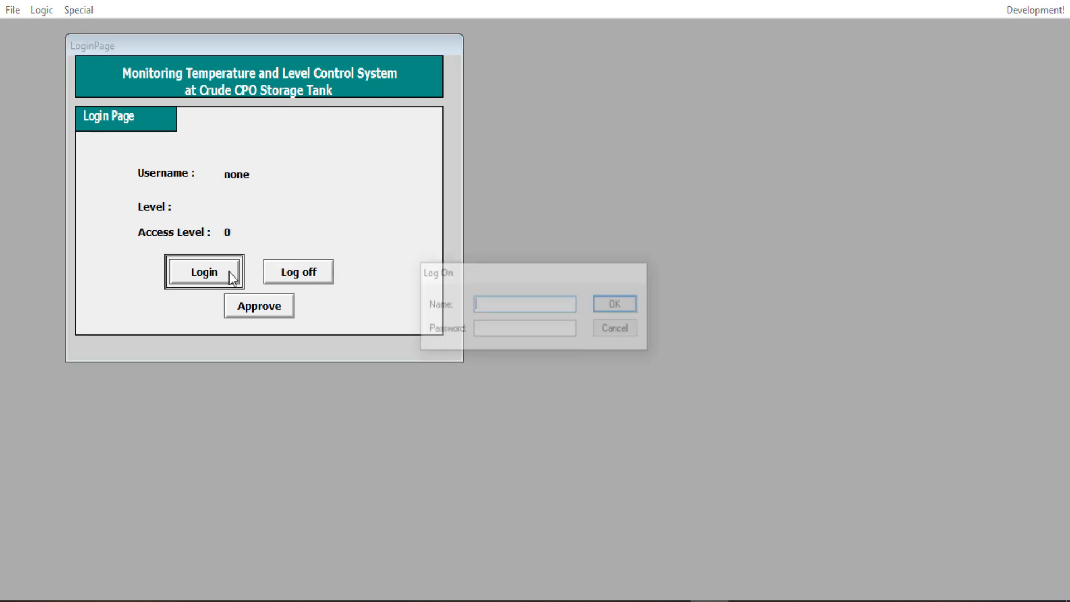
type("administr")
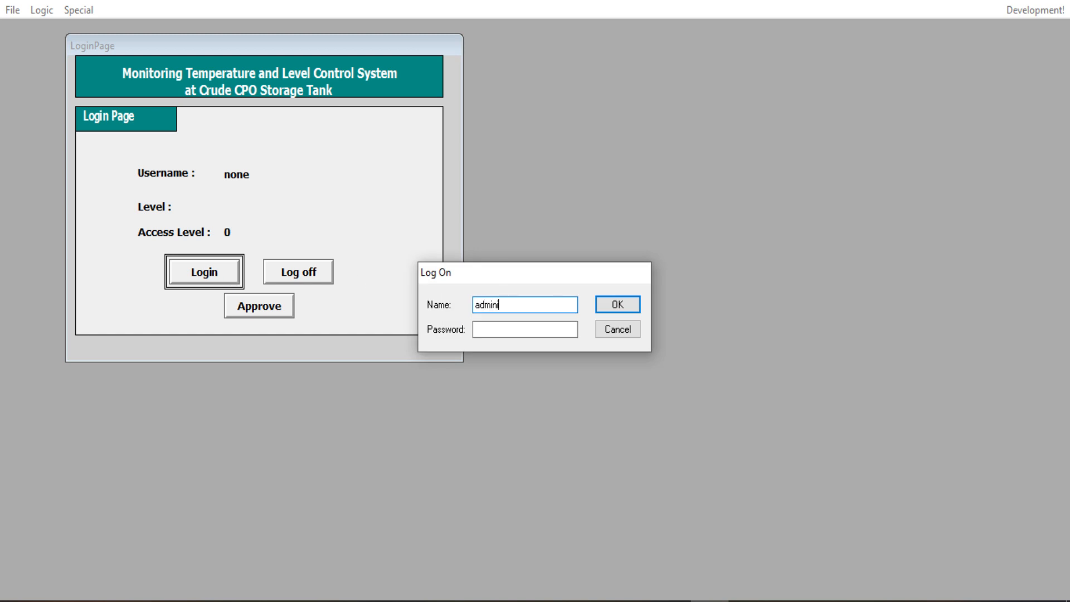
type("ator")
key("Tab")
type("**********")
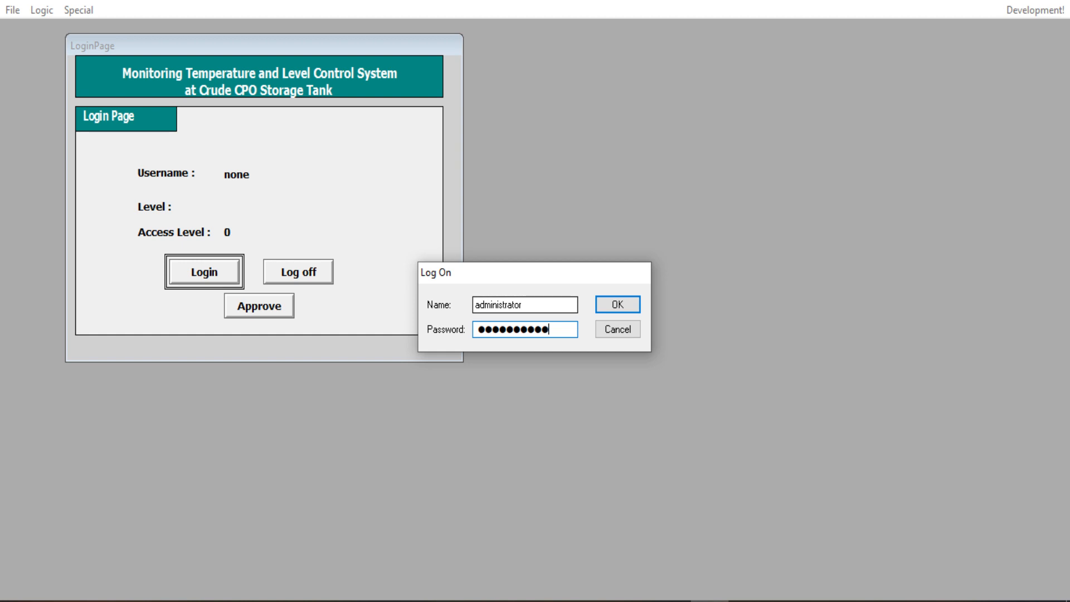
key("Return")
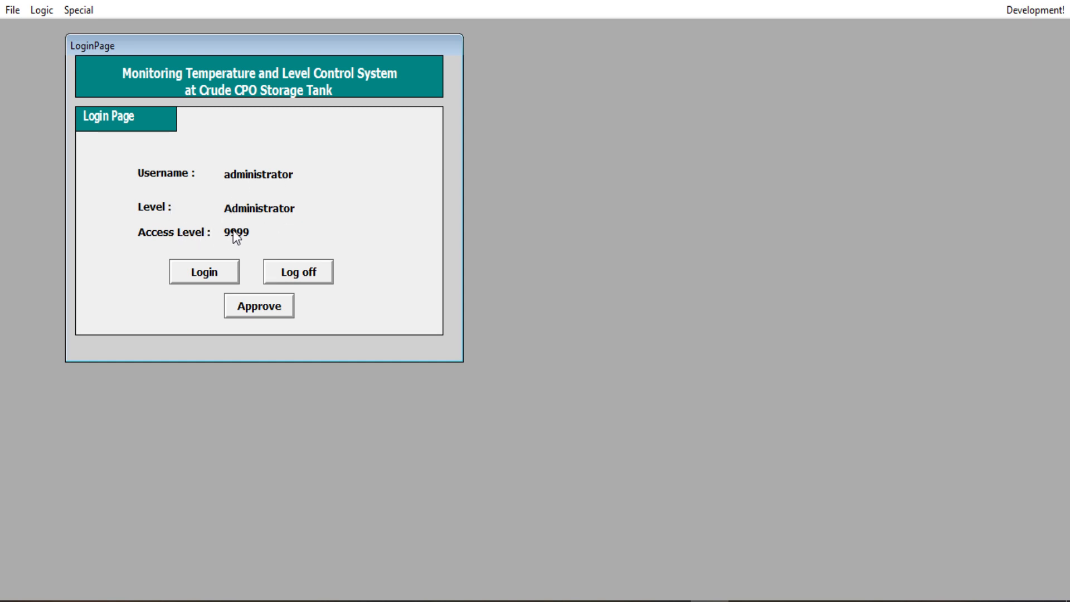
left_click(294, 272)
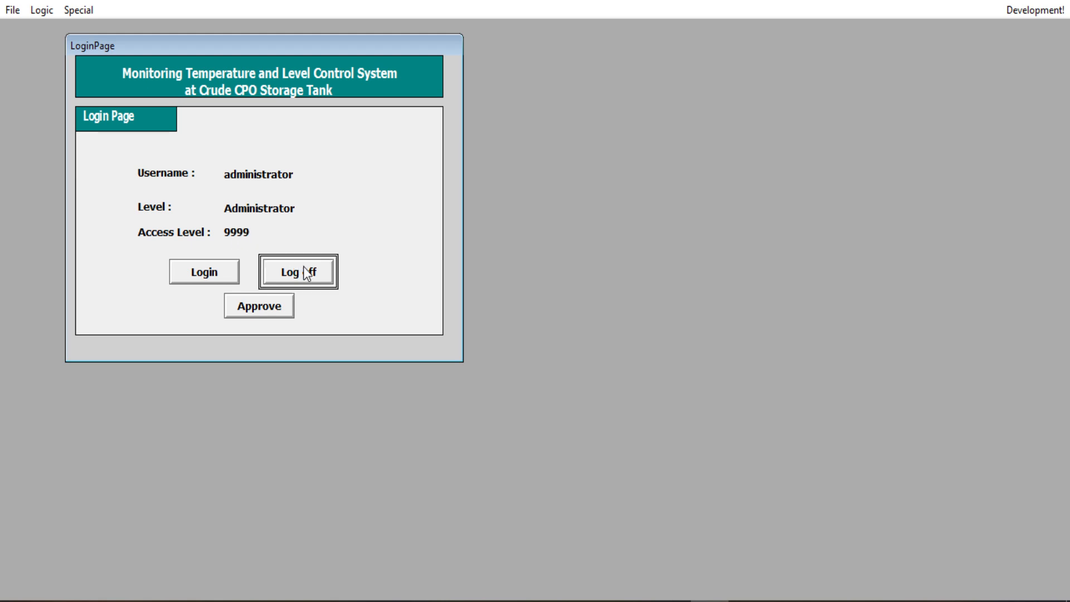
Step: Log back on as guest and Approve to open the main window
left_click(238, 271)
type("gue")
key("Tab")
type("guest")
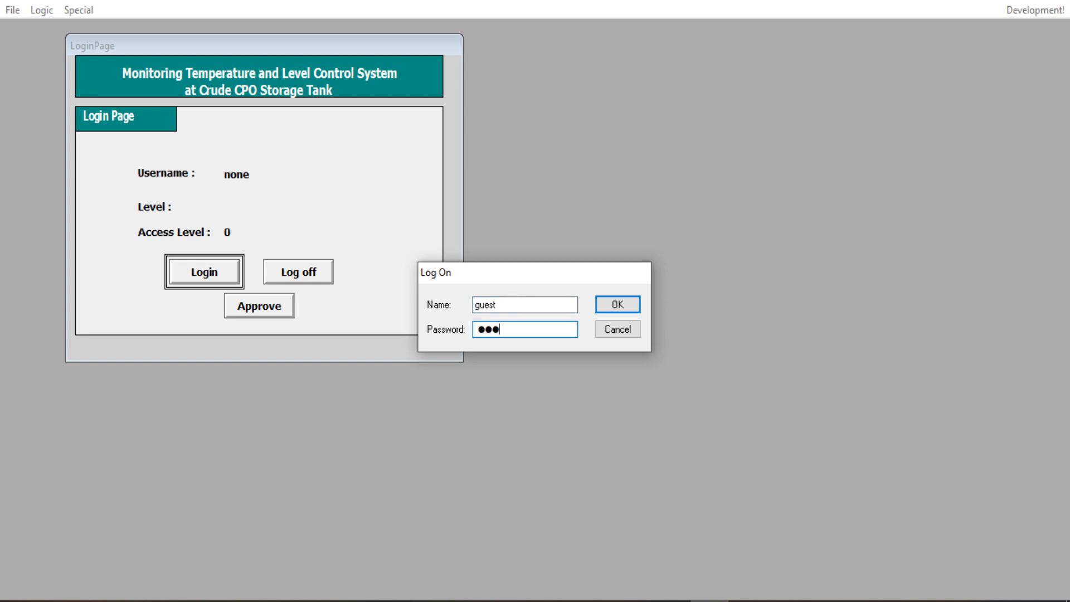
key("Return")
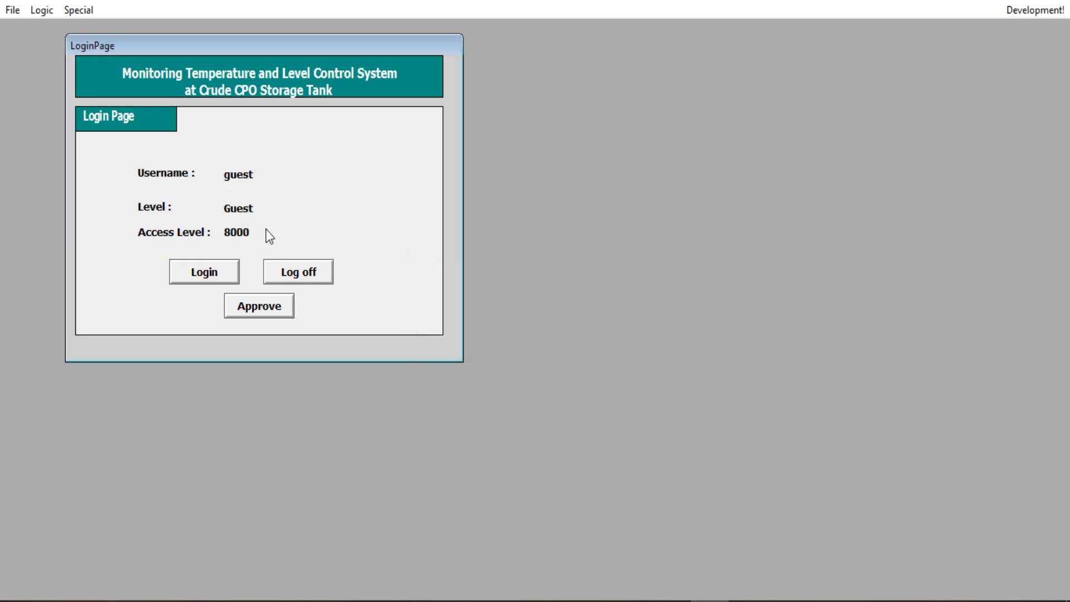
left_click(276, 305)
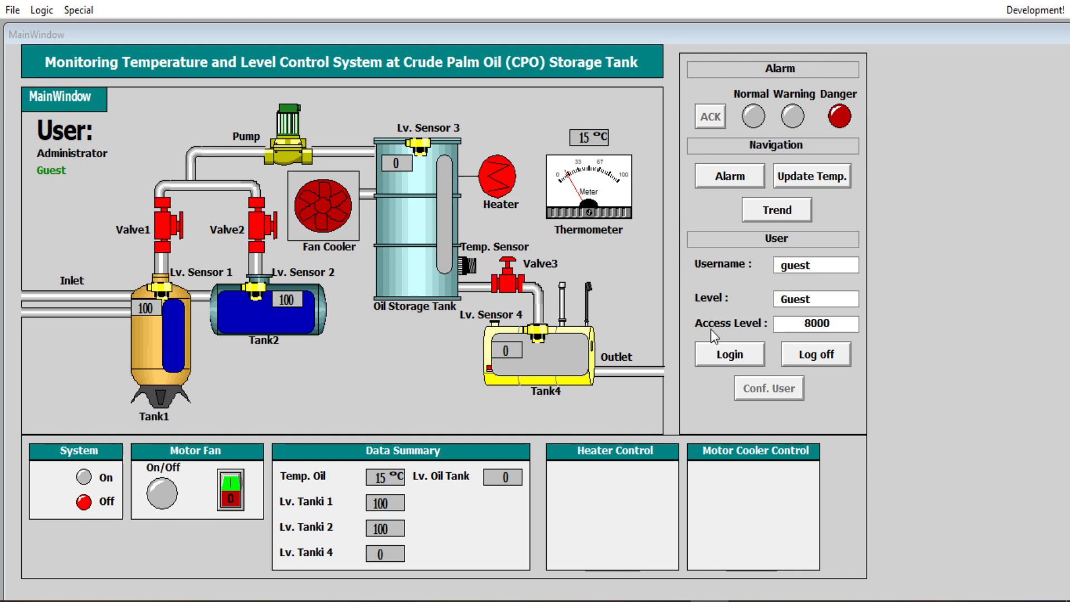
Step: Log off the guest and log on with the administrator name and password
left_click(843, 361)
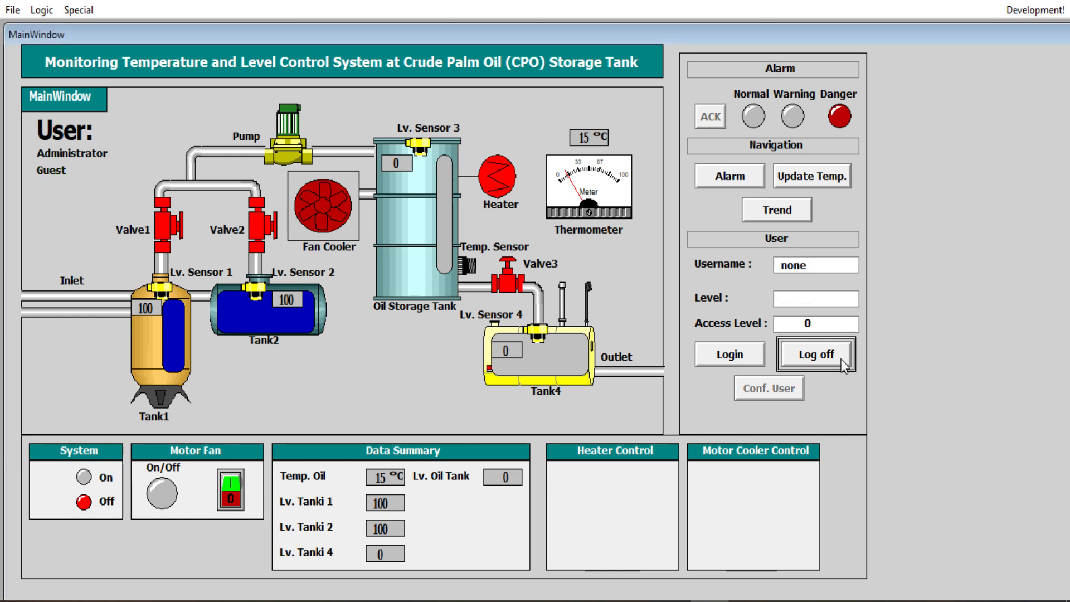
left_click(723, 363)
type("administratorwonderware")
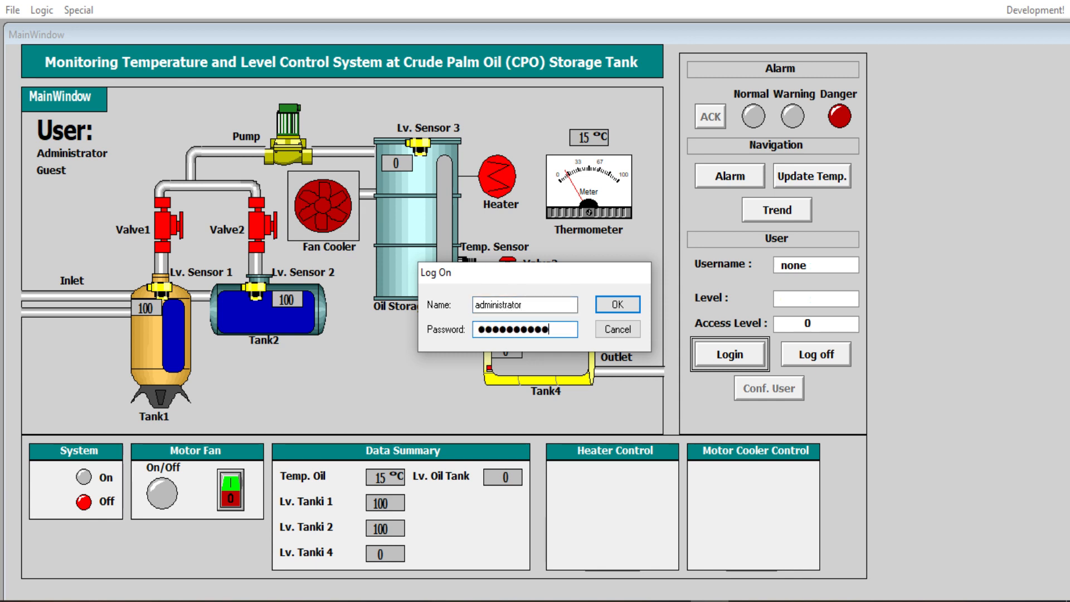
key("Return")
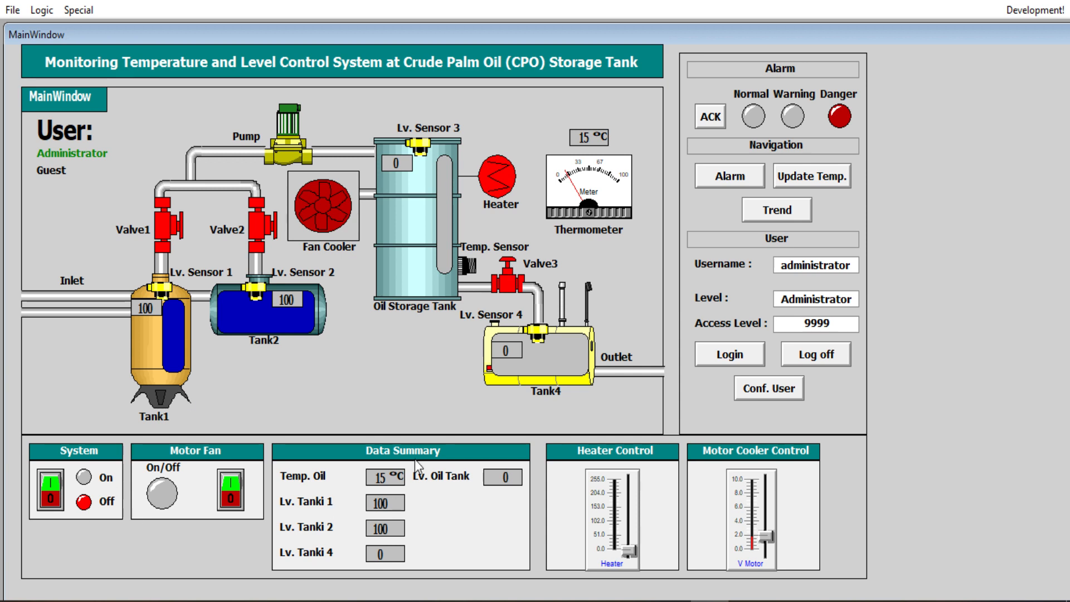
Step: Check the alarm list, hide it, and show the Trend page's real-time chart and 15 °C meter
left_click(725, 173)
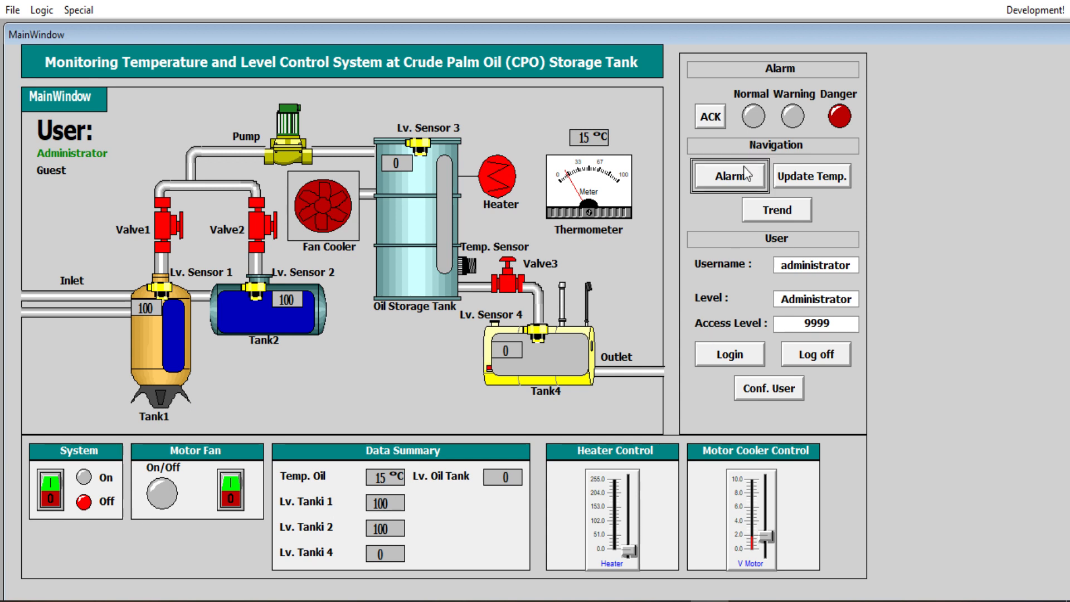
left_click(741, 182)
left_click(742, 183)
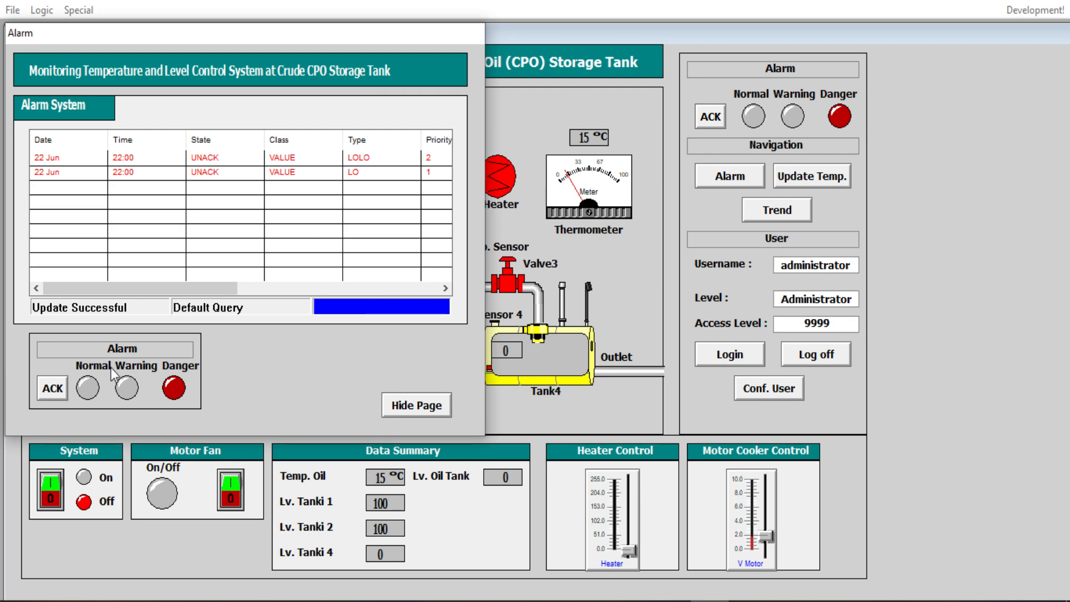
left_click(445, 409)
left_click(754, 215)
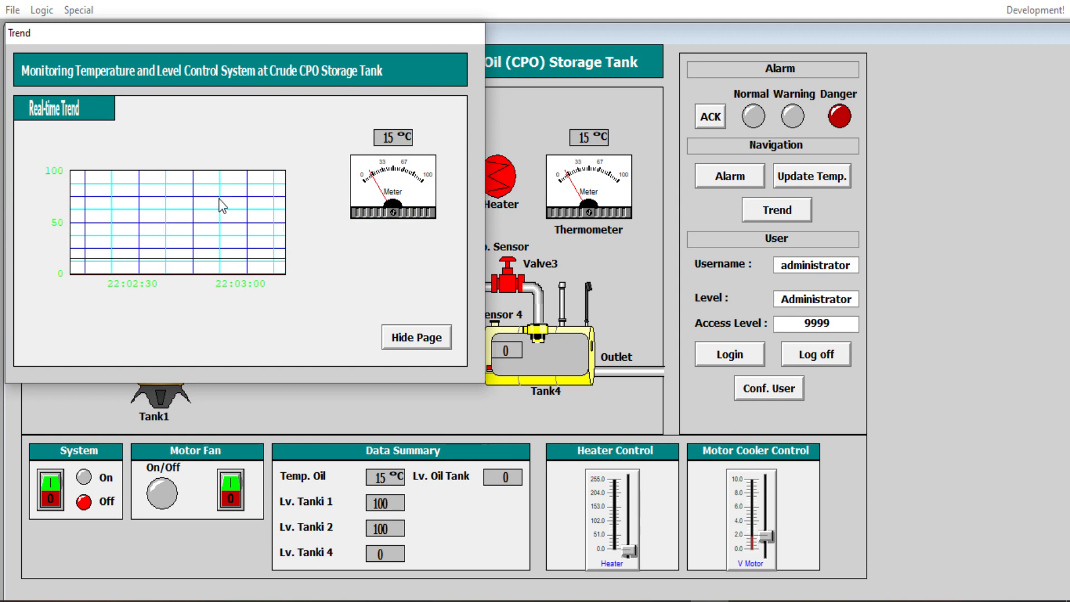
Step: Hide the Trend page to return to MainWindow as the oil storage tank level rises to 82
left_click(430, 338)
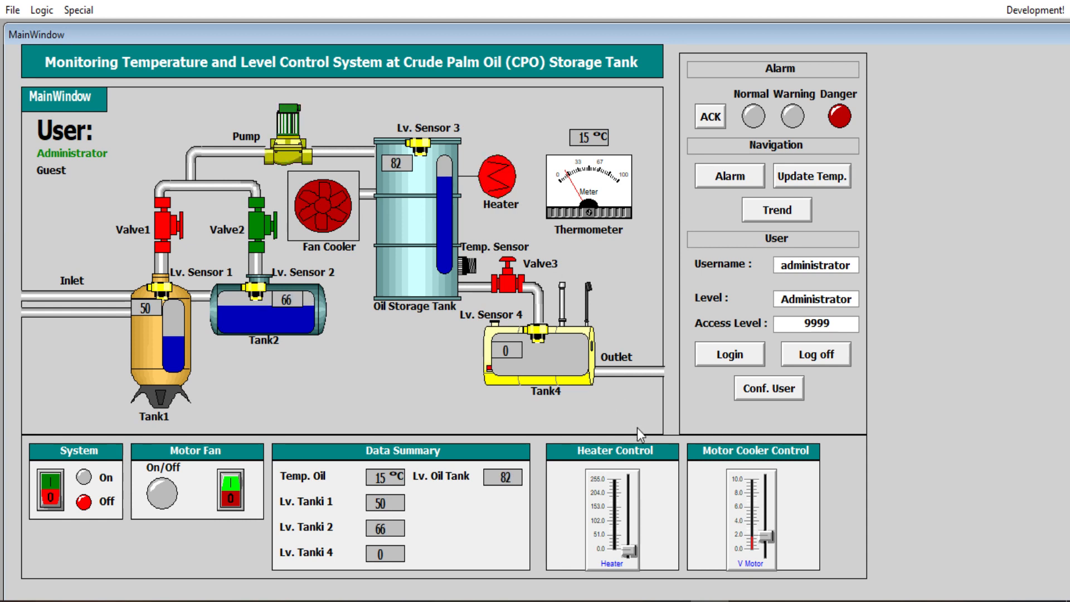
Step: Raise Heater Control to maximum so oil reaches 53 °C, checking the heater LED in Proteus
mouse_move(630, 544)
left_mouse_down()
mouse_move(636, 467)
mouse_move(630, 549)
left_mouse_up()
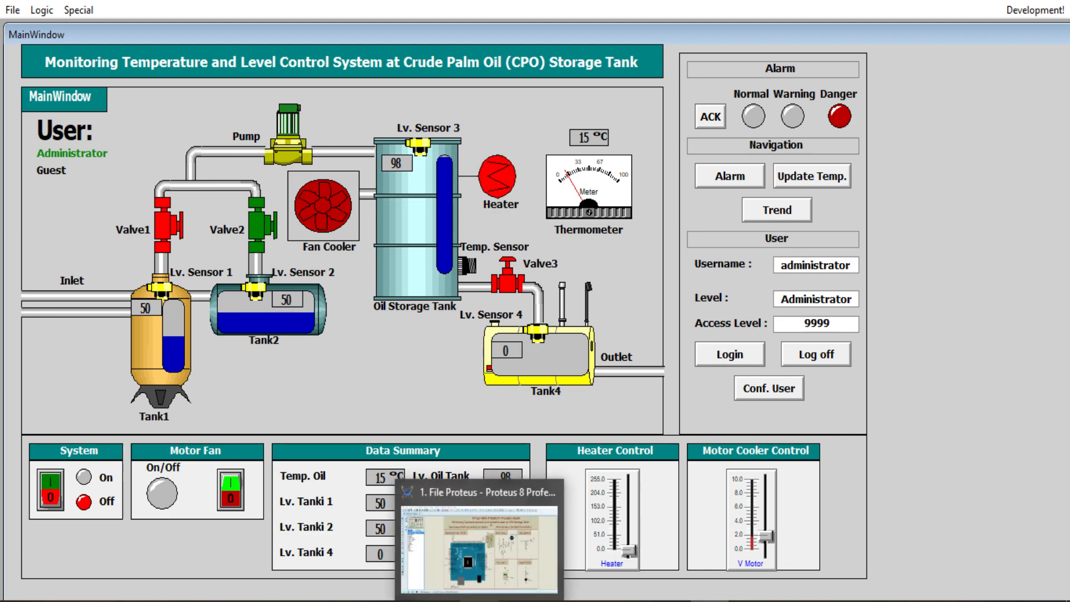
left_click(480, 601)
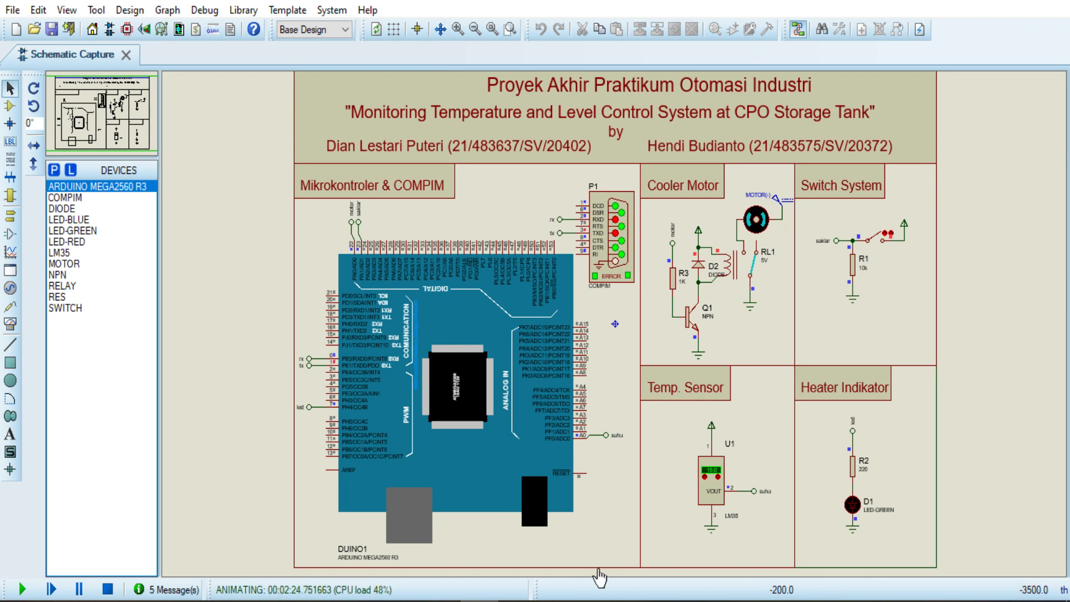
left_click(708, 601)
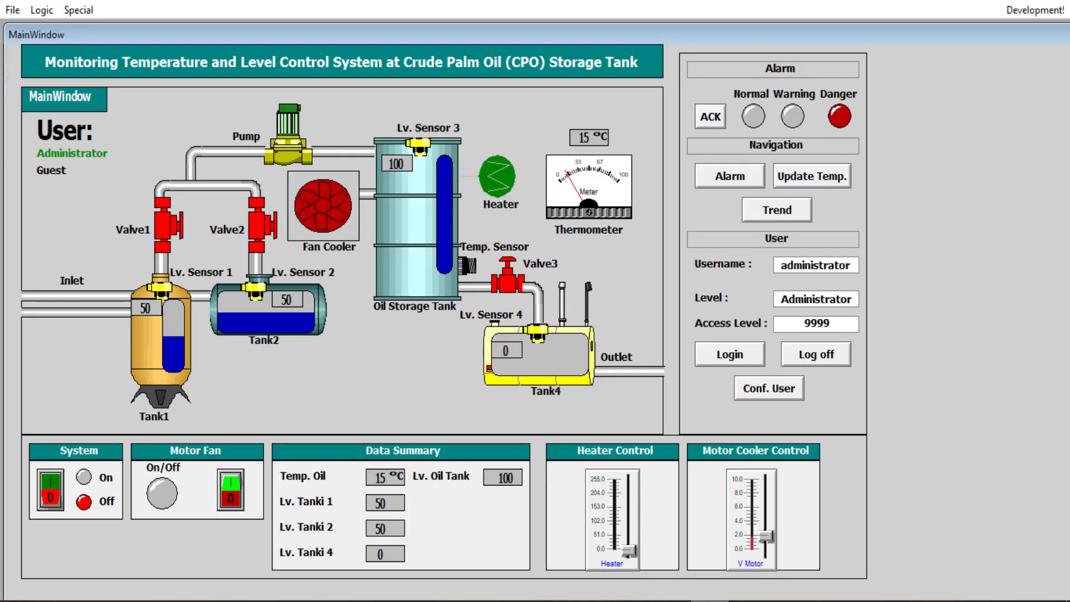
left_click_drag(631, 552, 631, 480)
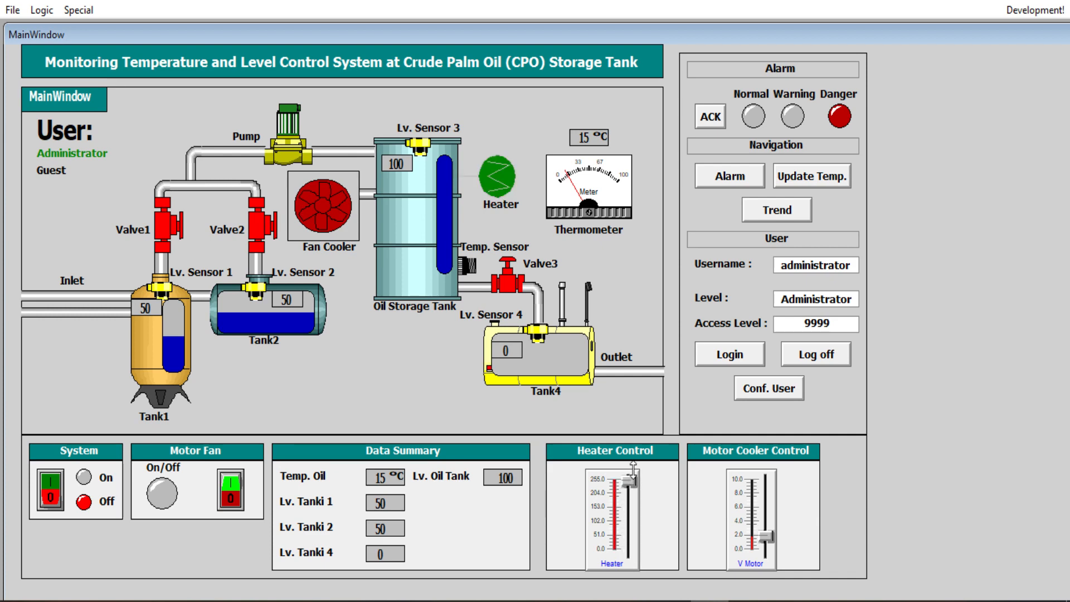
left_click(479, 601)
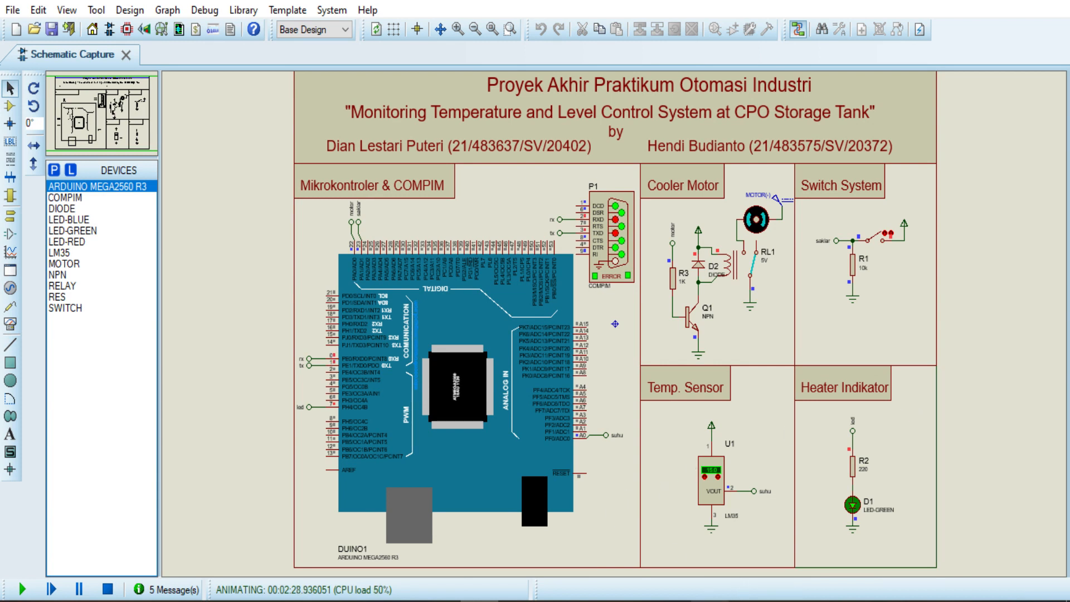
left_click(710, 601)
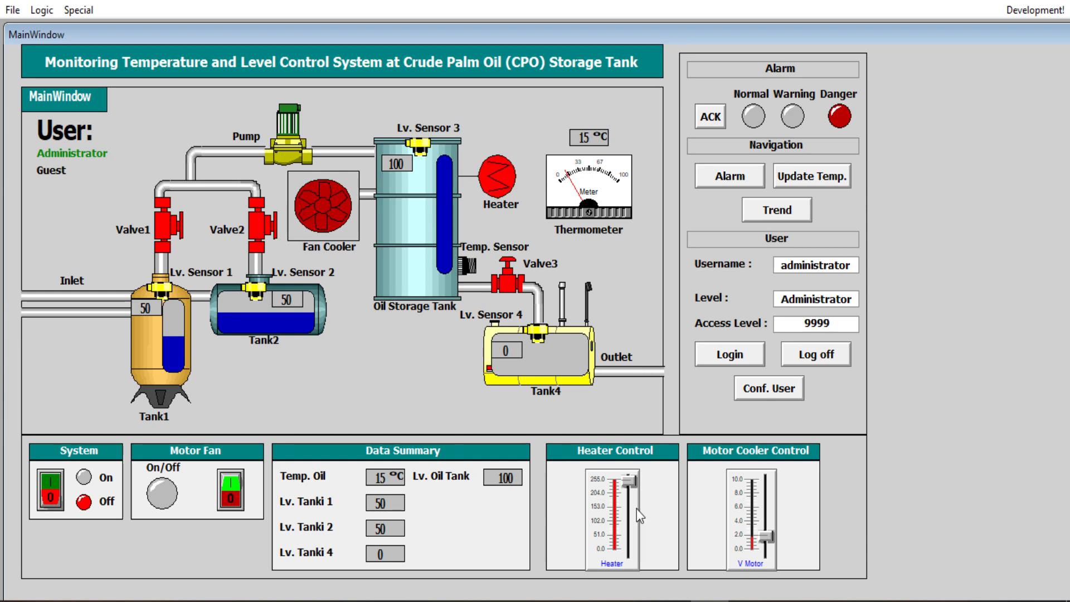
left_click(480, 601)
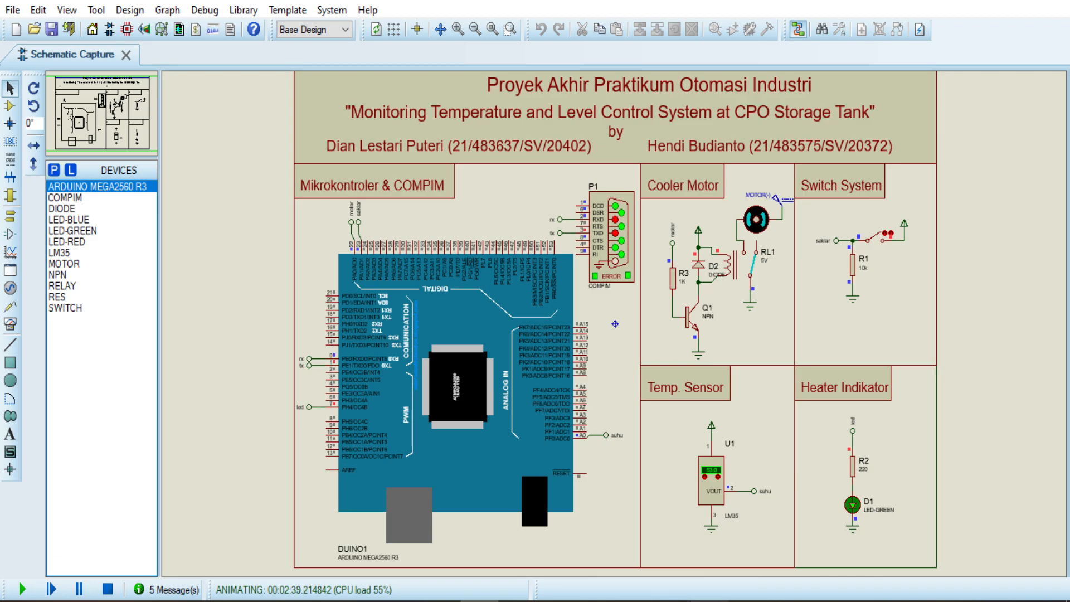
key("alt+Tab")
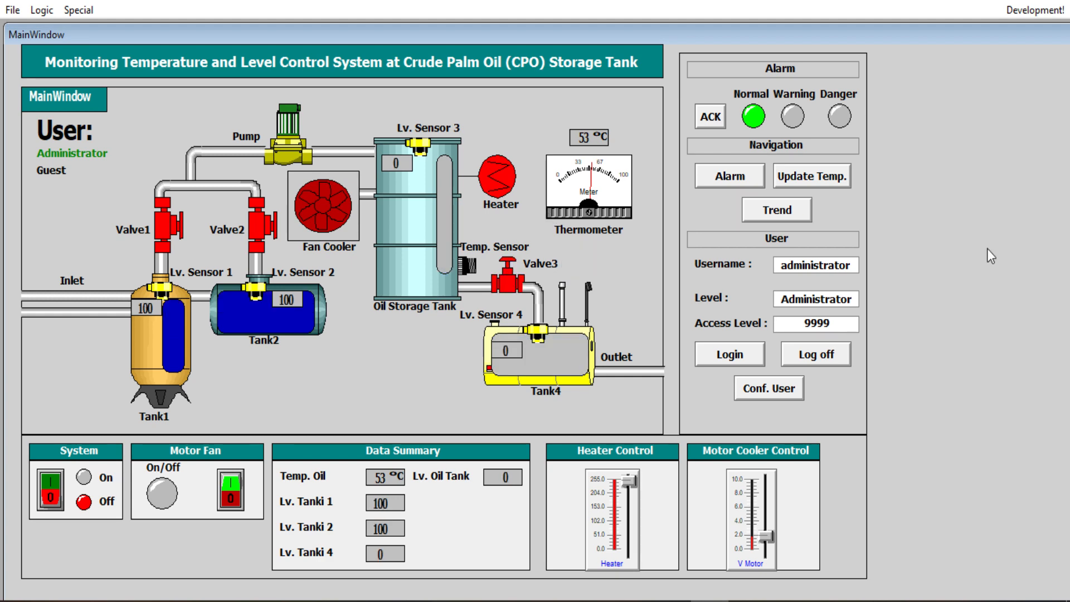
left_click(788, 220)
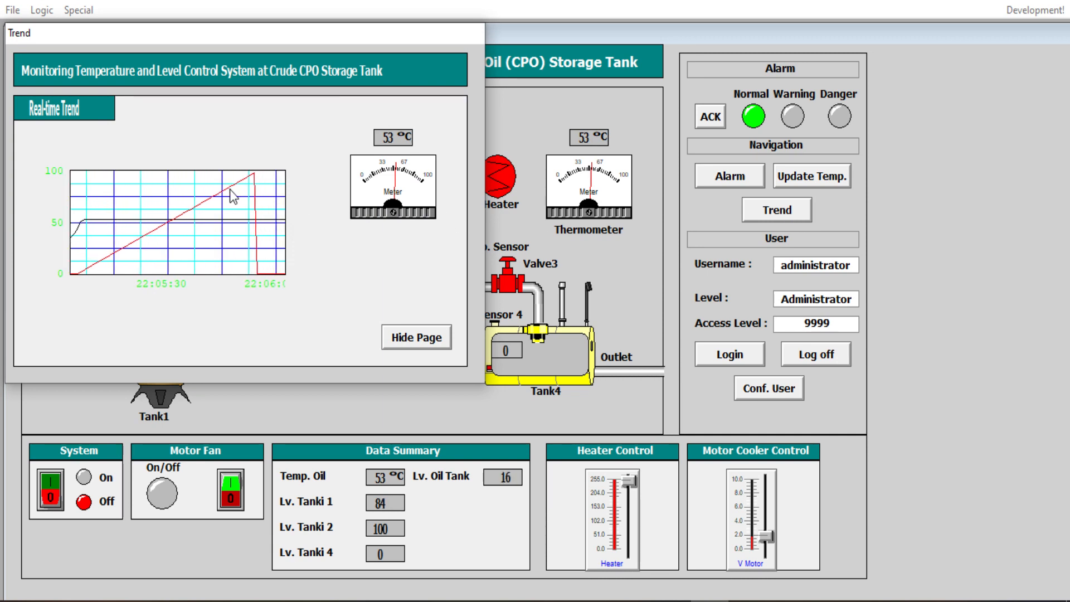
left_click(427, 343)
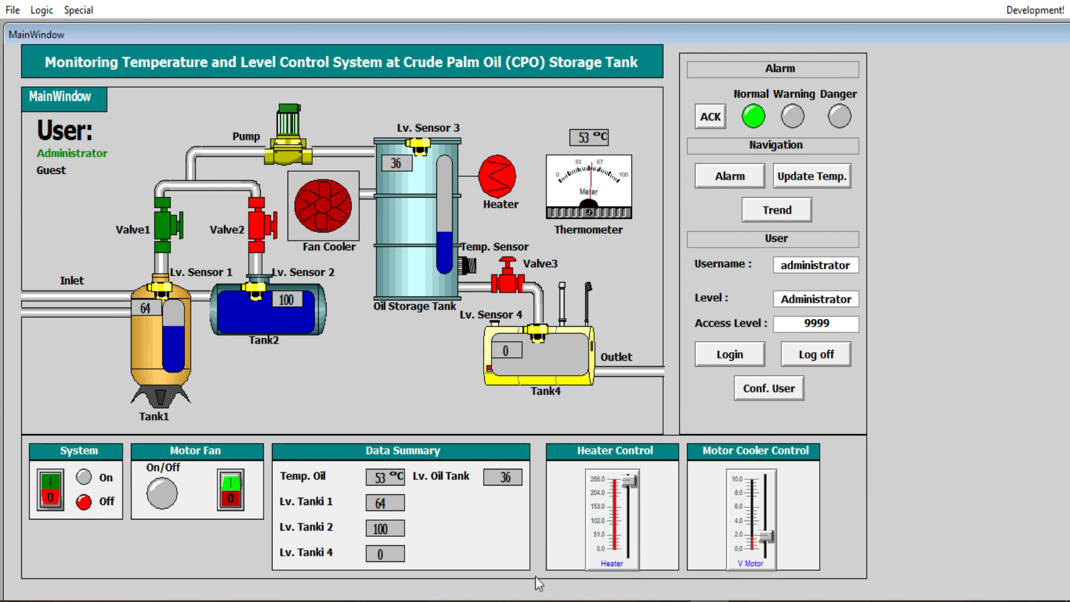
mouse_move(483, 600)
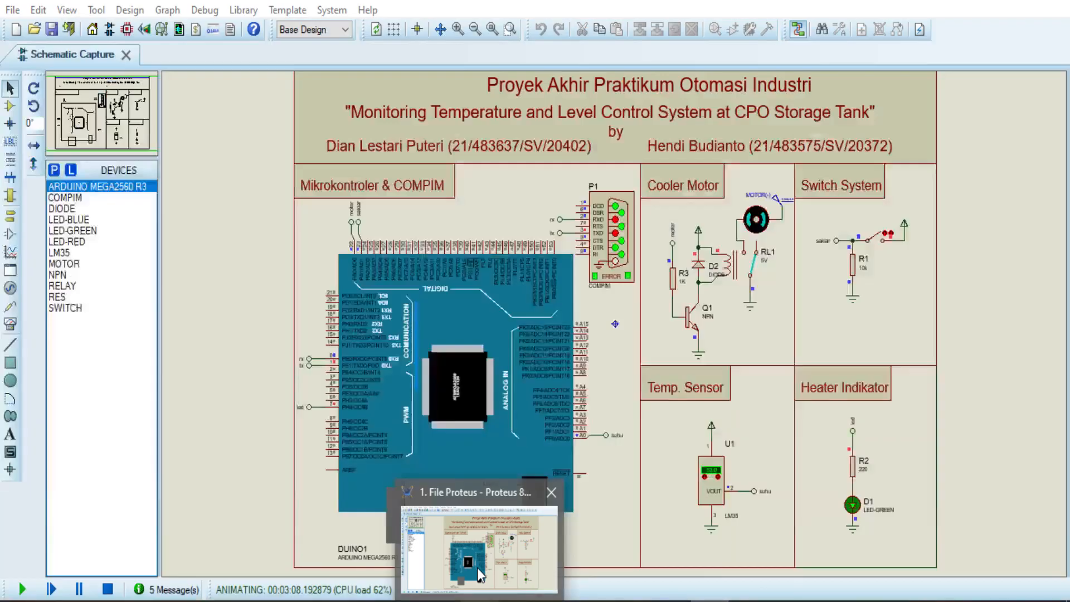
Step: Lower the Proteus LM35 temperature to 75 °C and set the V Motor cooler speed to about 5
left_click(477, 567)
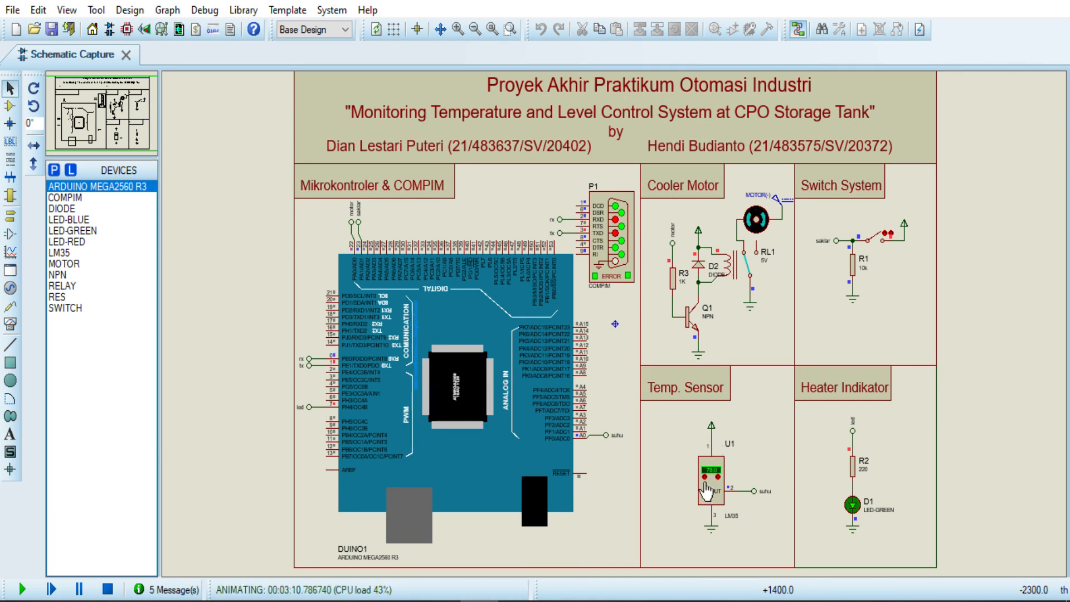
left_click(705, 477)
left_click(705, 477)
left_click(705, 477)
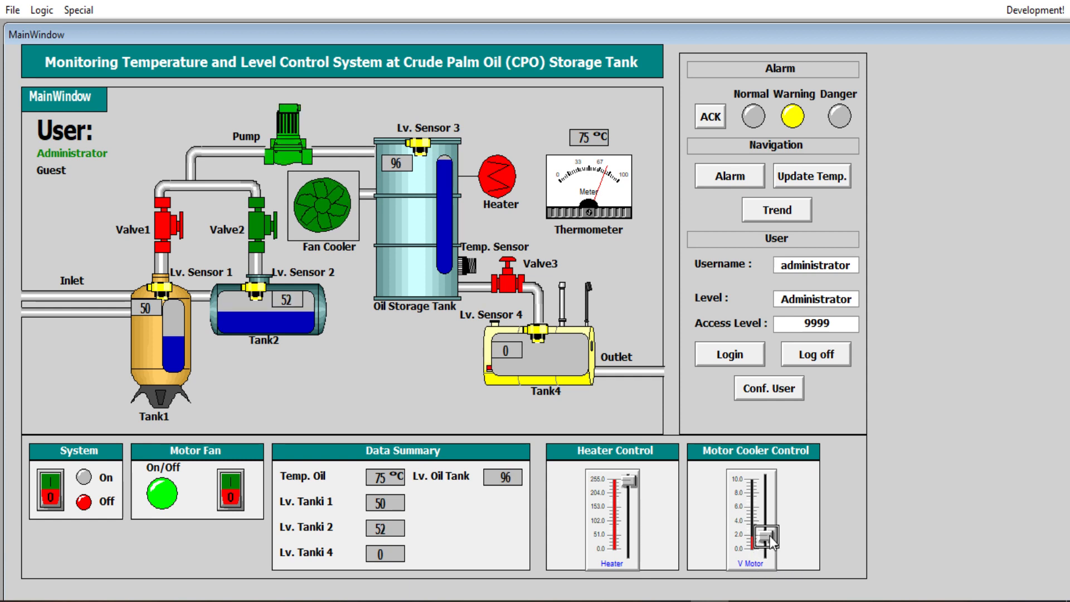
left_click_drag(771, 536, 770, 509)
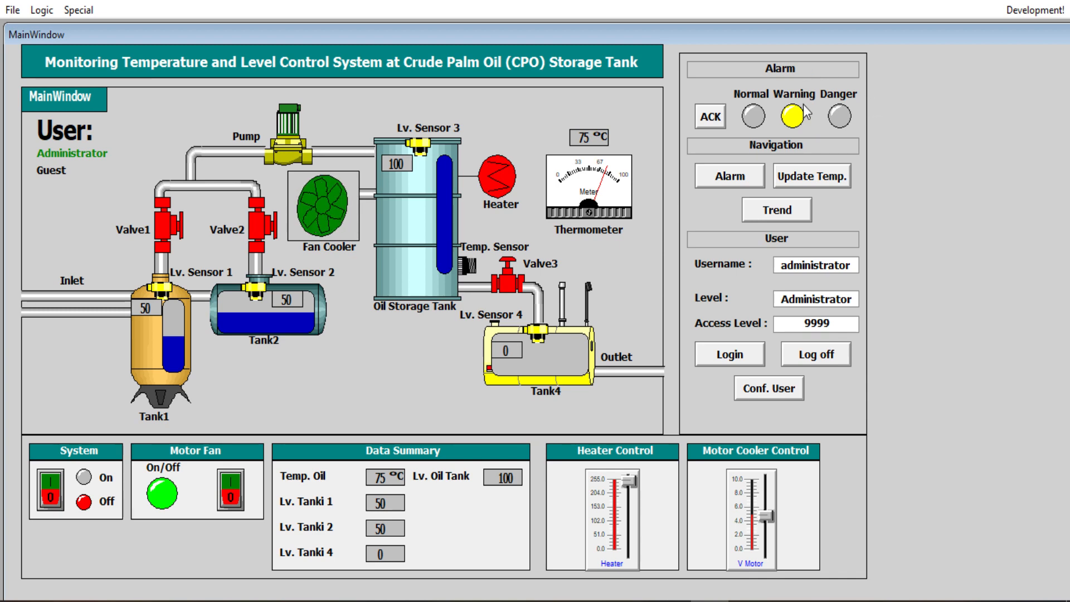
Step: Acknowledge the HI temperature alarm on the Alarm page, then hide the page to return to MainWindow
left_click(757, 186)
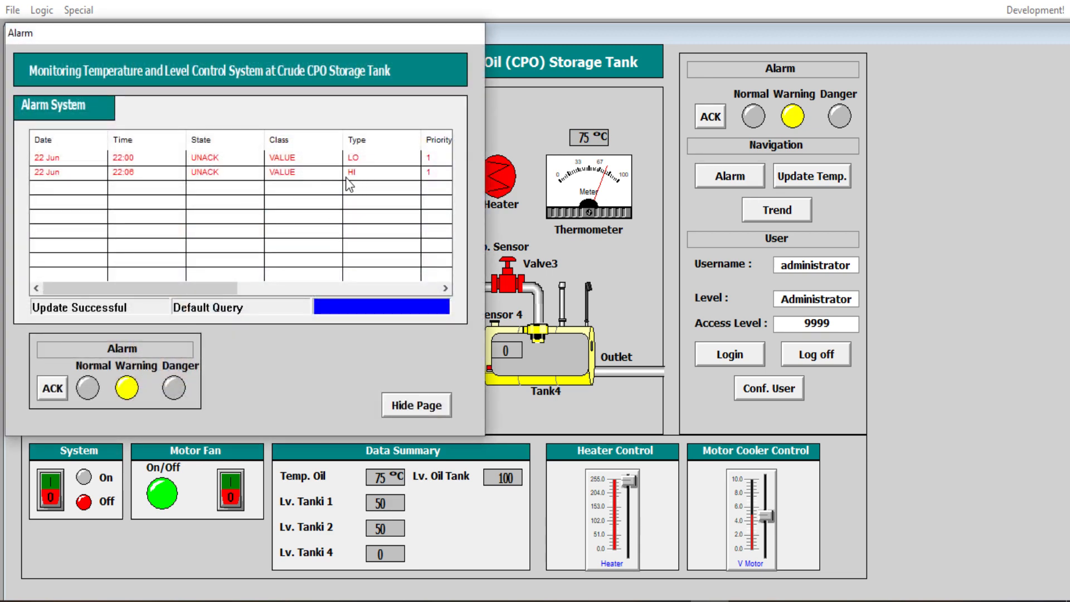
left_click(61, 392)
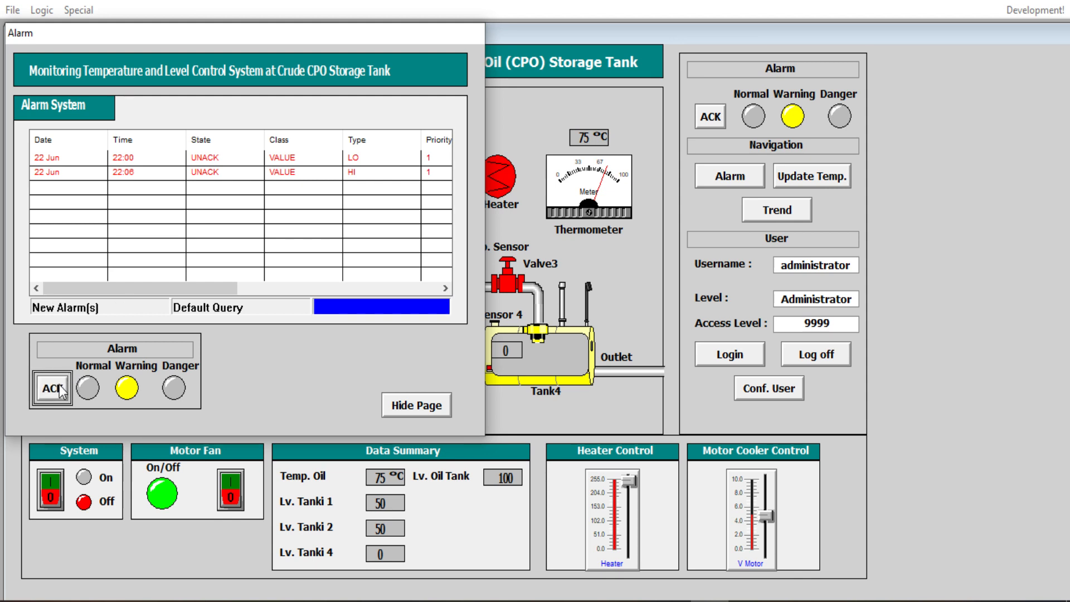
left_click(61, 392)
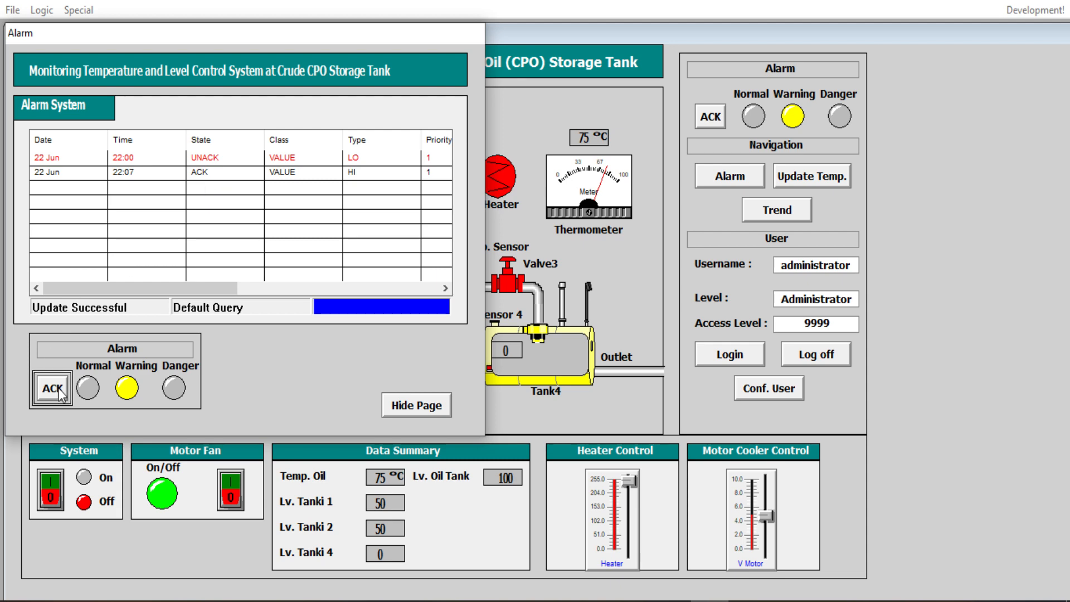
left_click(438, 407)
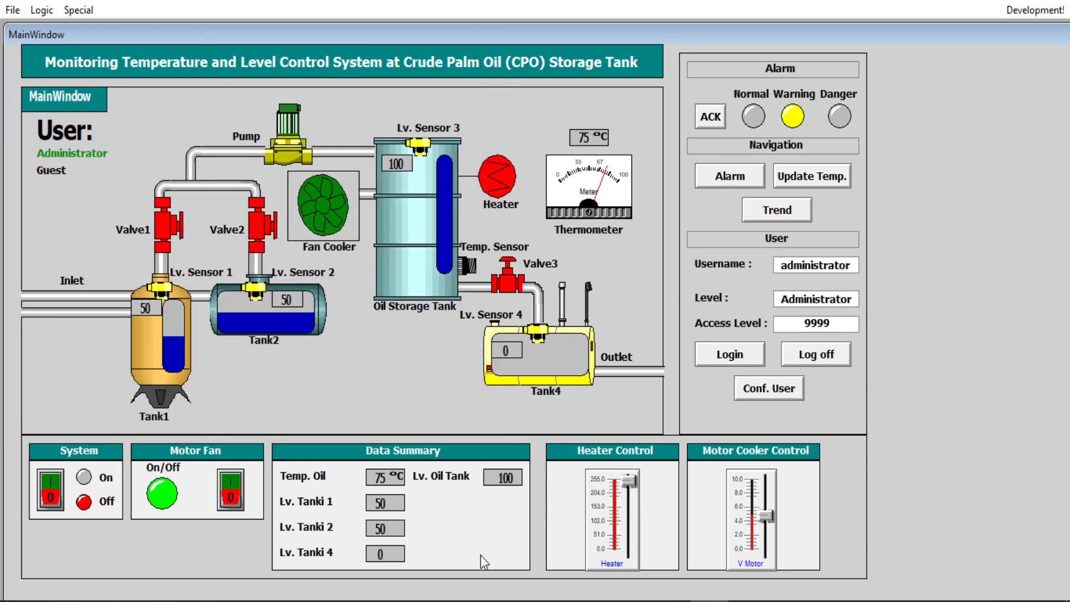
Step: Raise the LM35 reading to 85 in Proteus and acknowledge the resulting 90 °C HIHI alarm
left_click(482, 599)
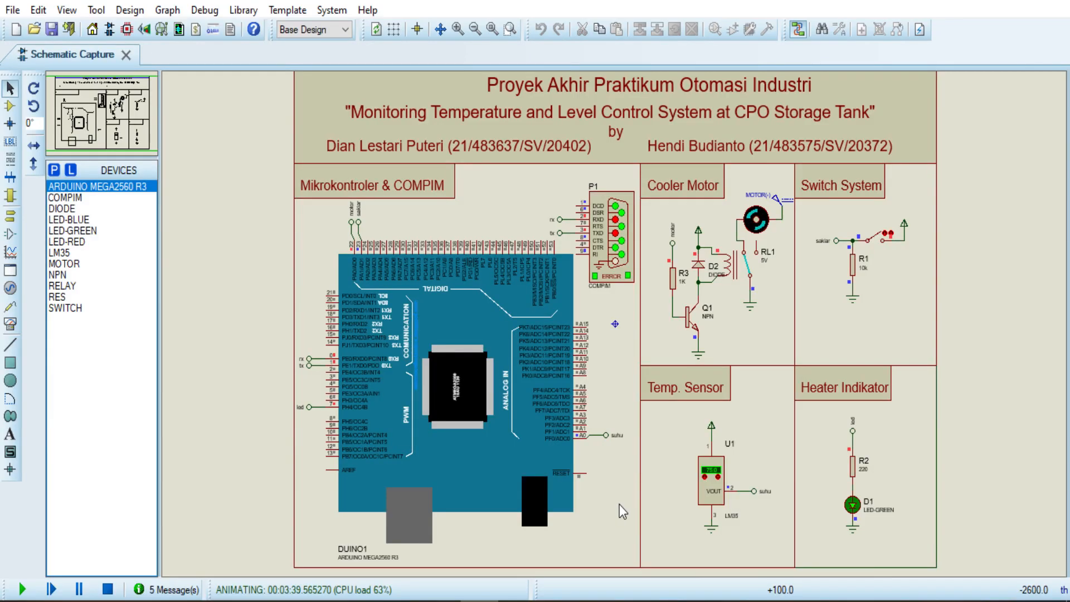
left_click(718, 477)
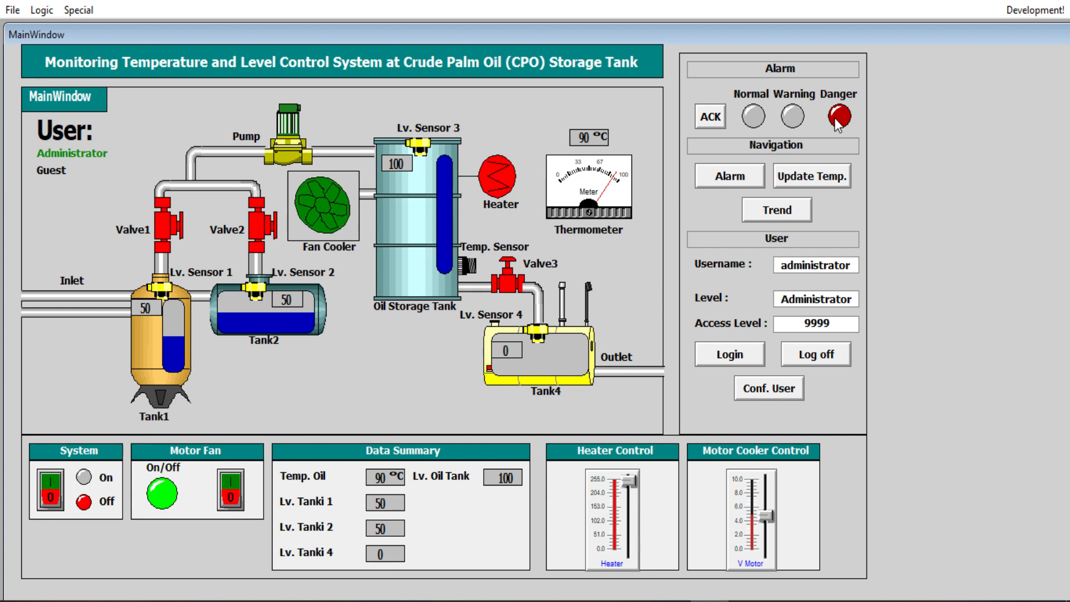
left_click(765, 173)
left_click(764, 168)
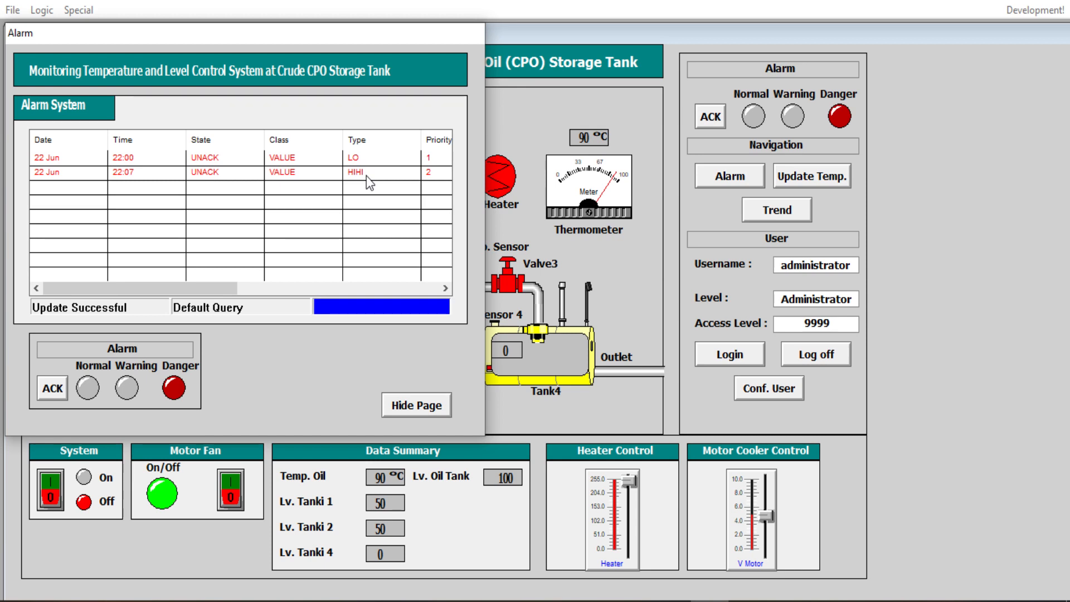
left_click(59, 382)
left_click(59, 383)
left_click(441, 402)
left_click(846, 166)
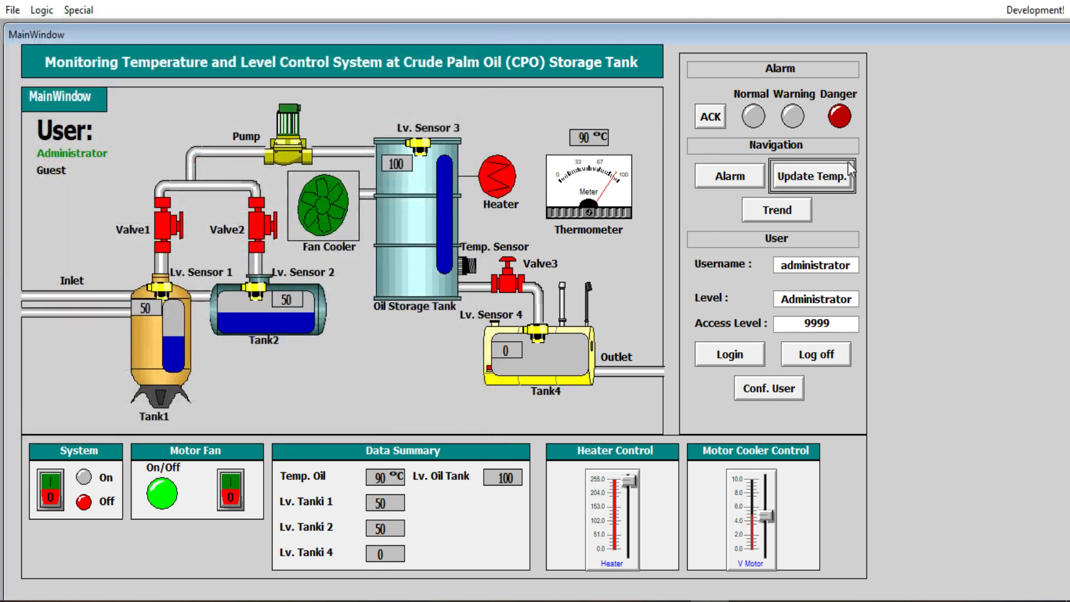
left_click(806, 209)
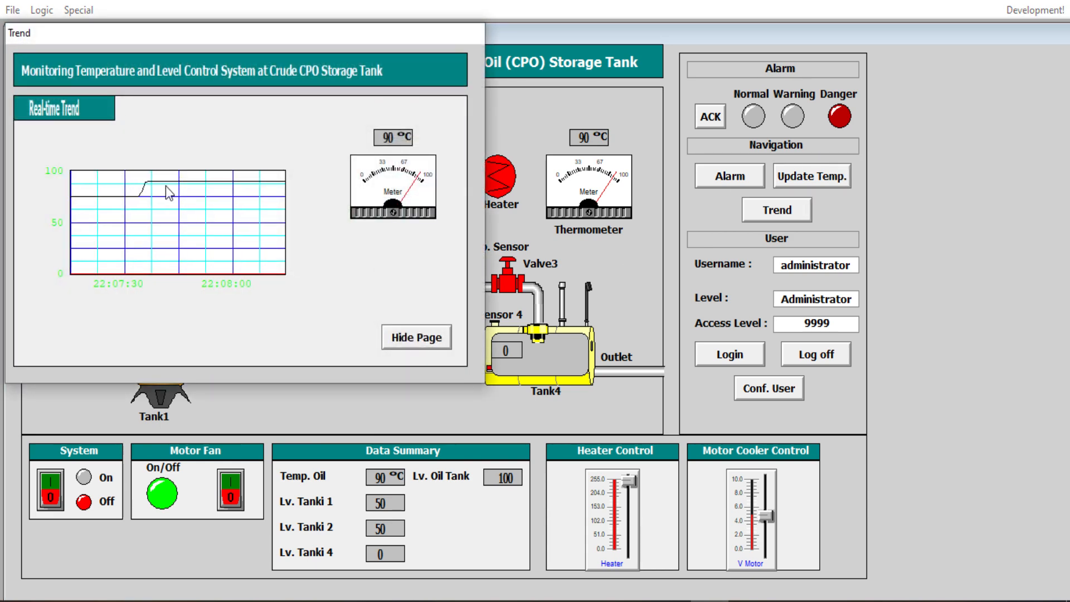
left_click(427, 346)
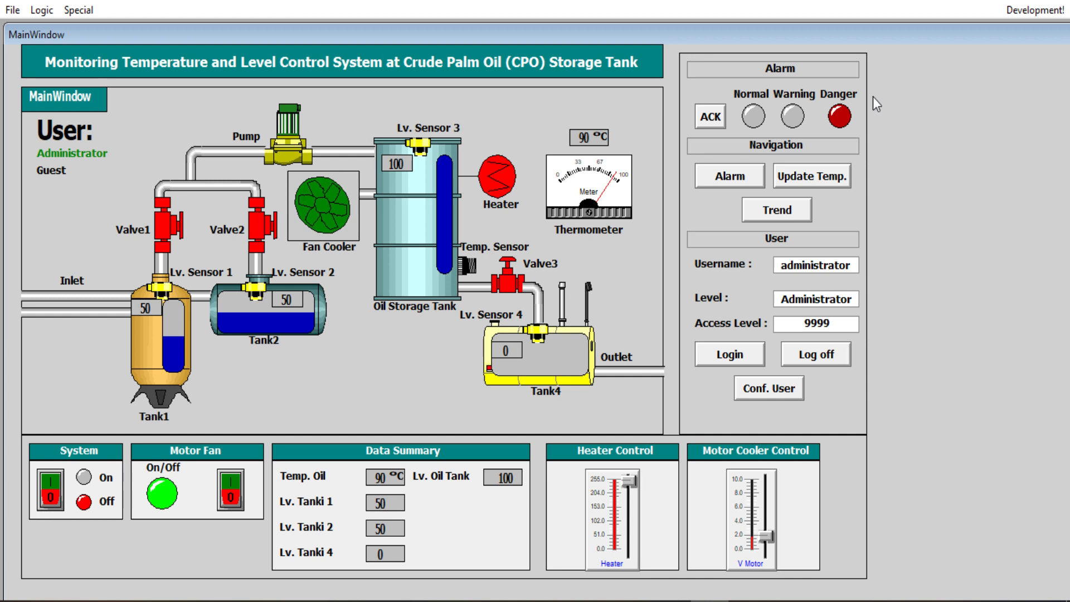
left_click(846, 186)
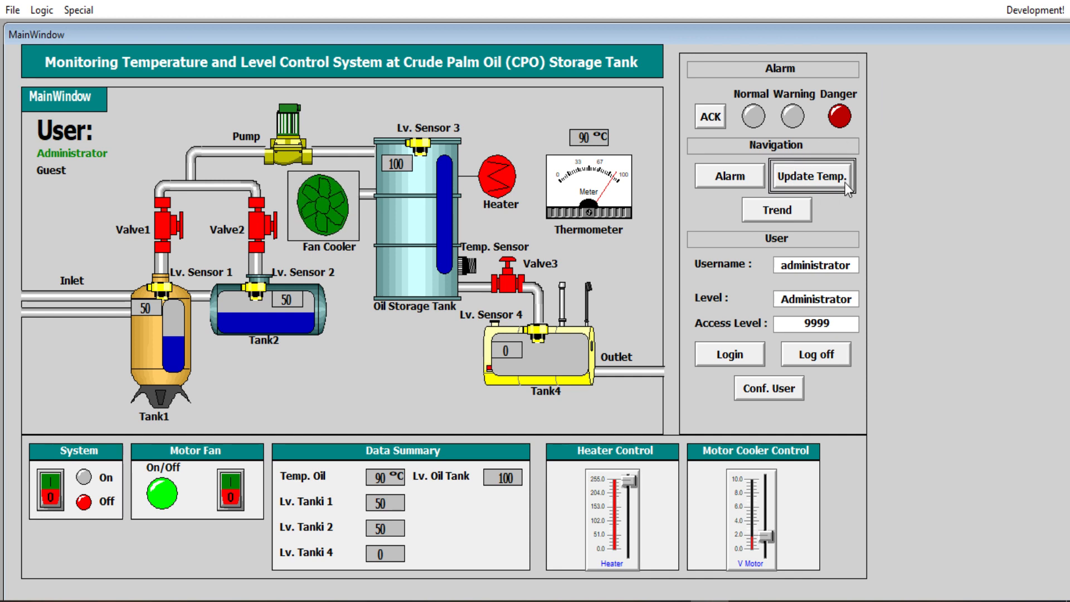
Step: Arrange WindowViewer over the Excel sheet and send the 90 °C oil temperature into cell B1
key("super+Right")
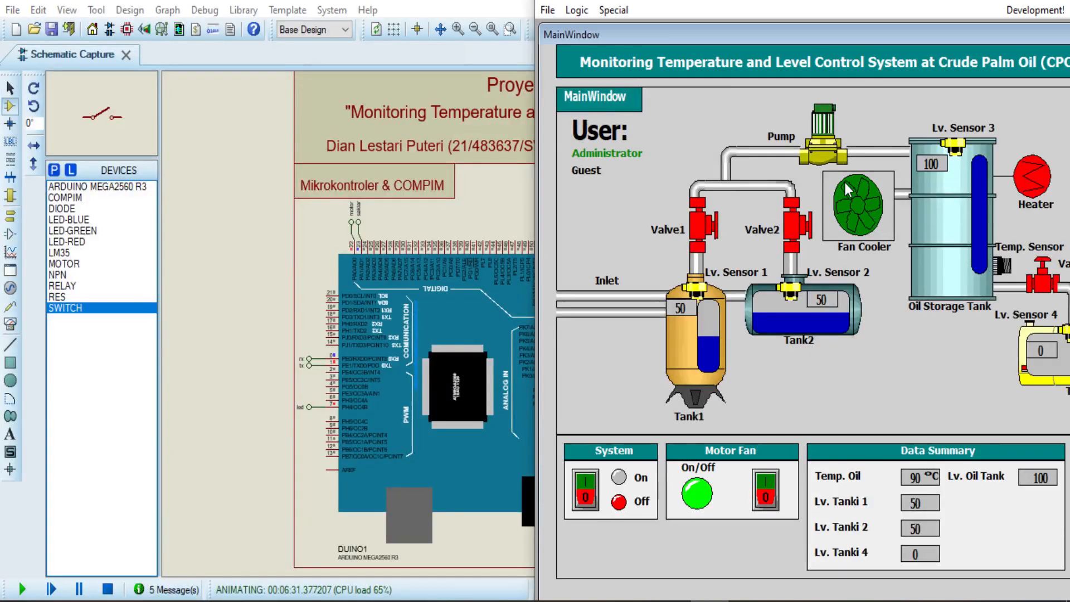
left_click(748, 601)
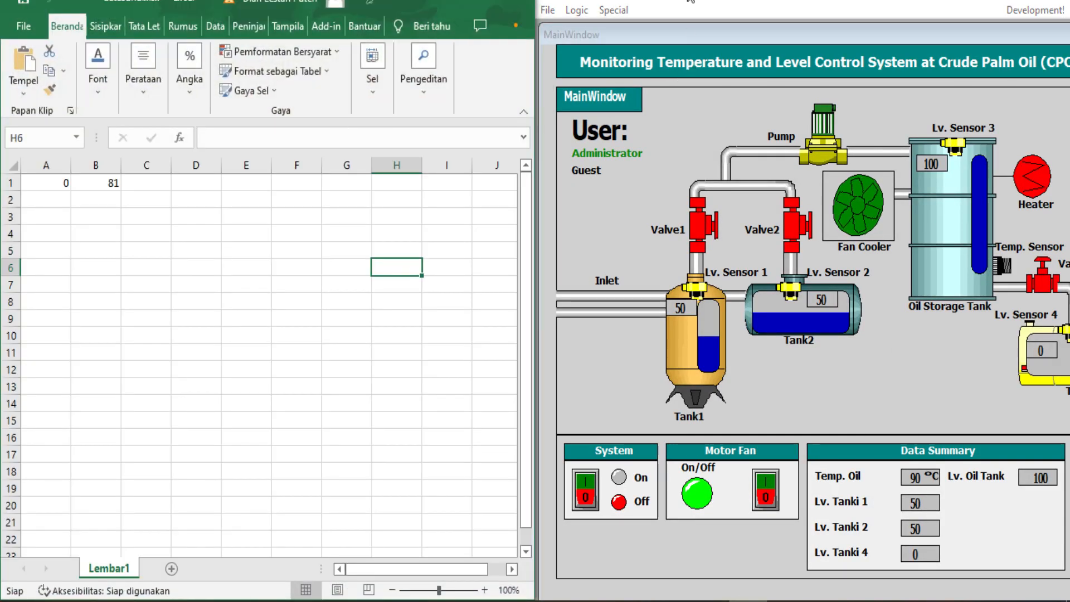
left_click_drag(694, 1, 285, 8)
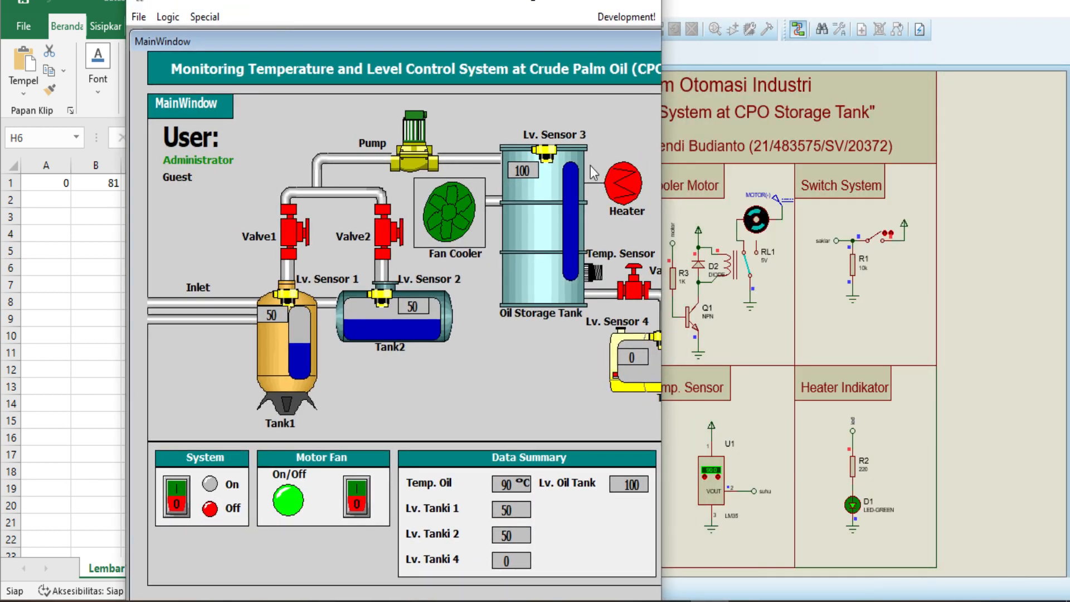
left_click_drag(661, 217, 950, 243)
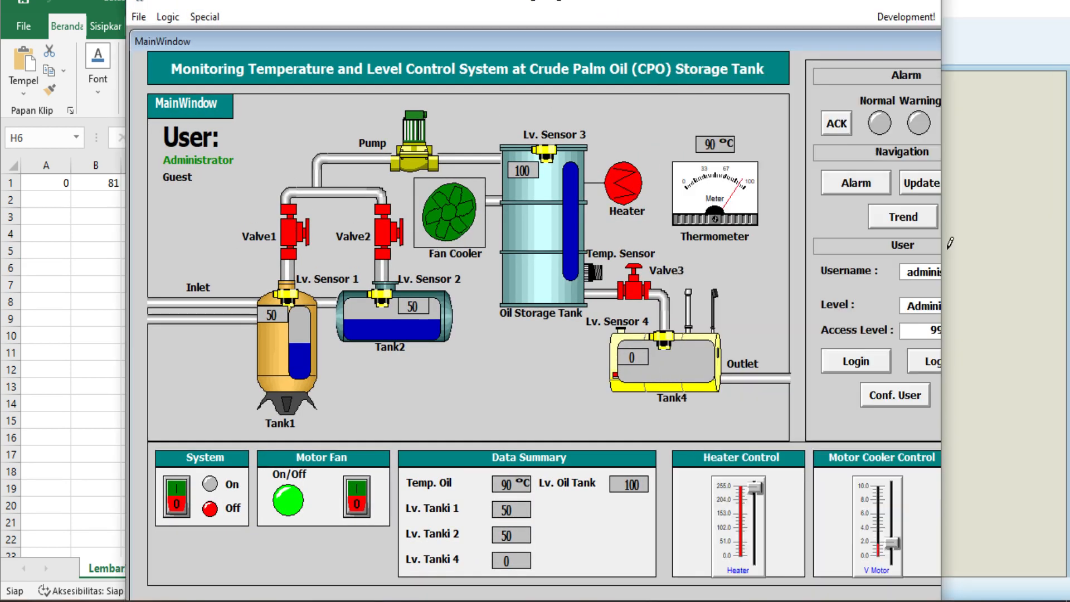
left_click_drag(942, 255, 1033, 250)
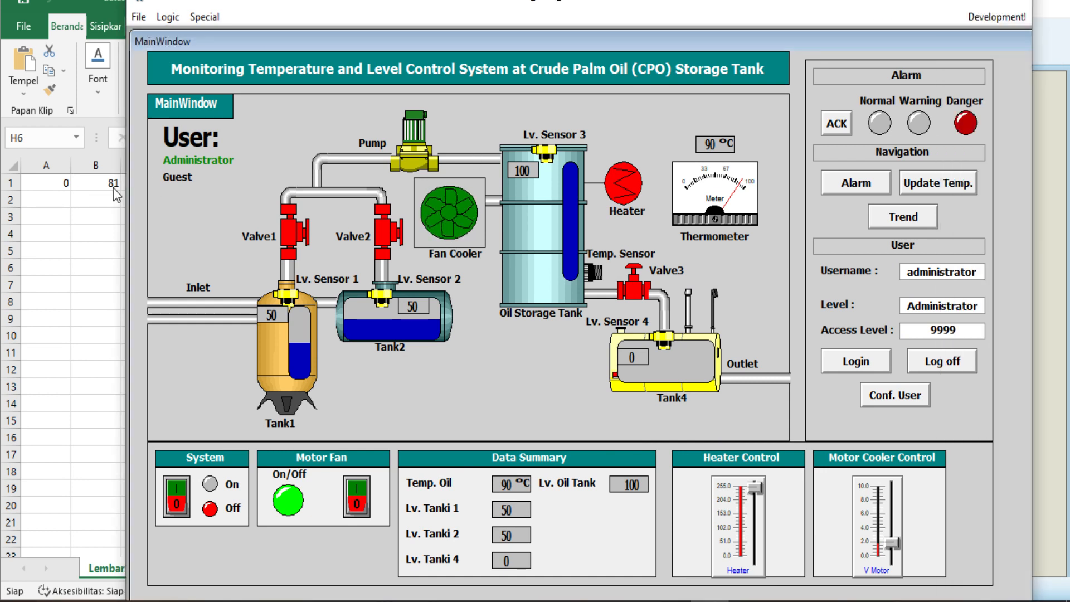
left_click(935, 185)
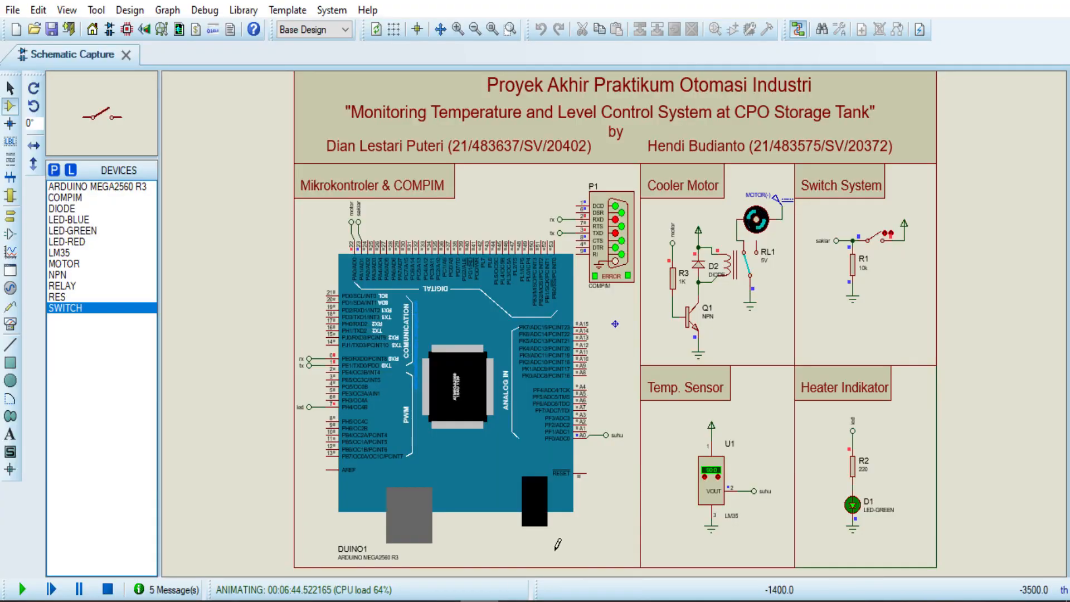
Step: Lower the LM35 reading so oil shows 86 °C, then send it to Excel with Update Temp
left_click(704, 477)
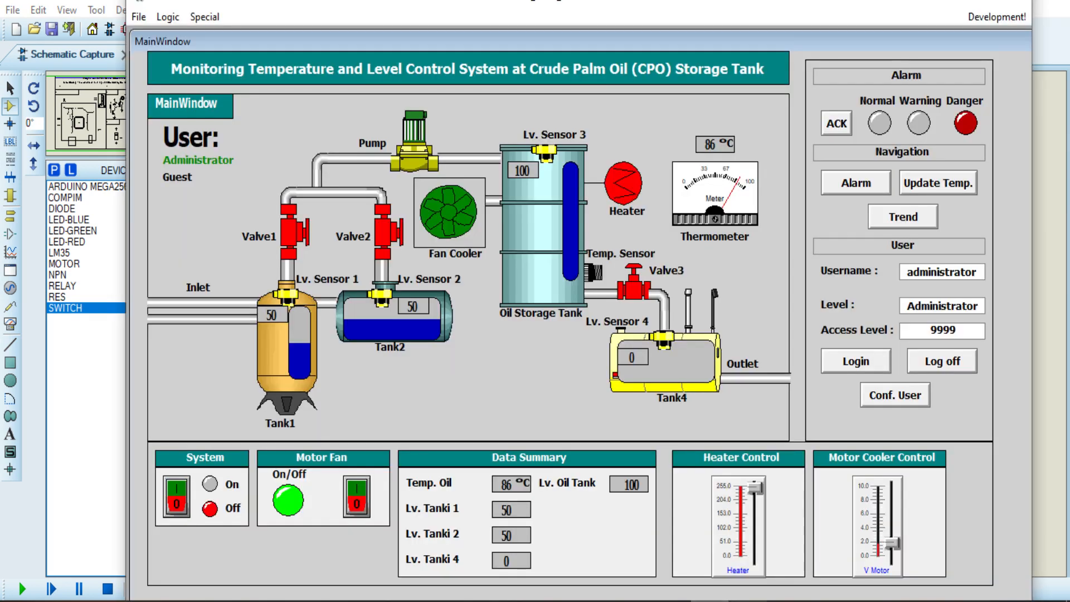
left_click(748, 601)
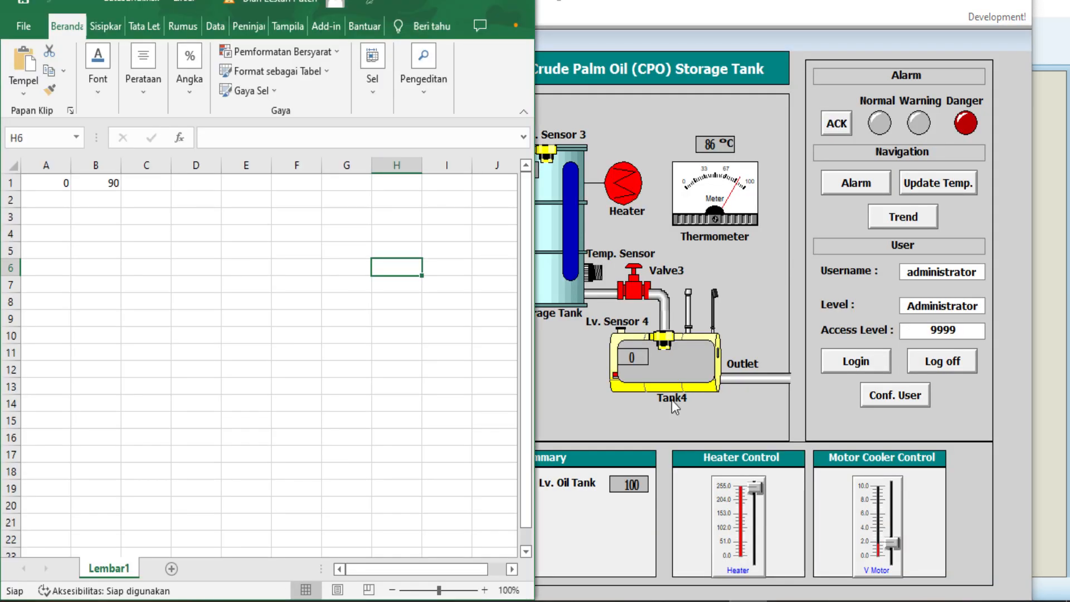
left_click(949, 183)
left_click(954, 186)
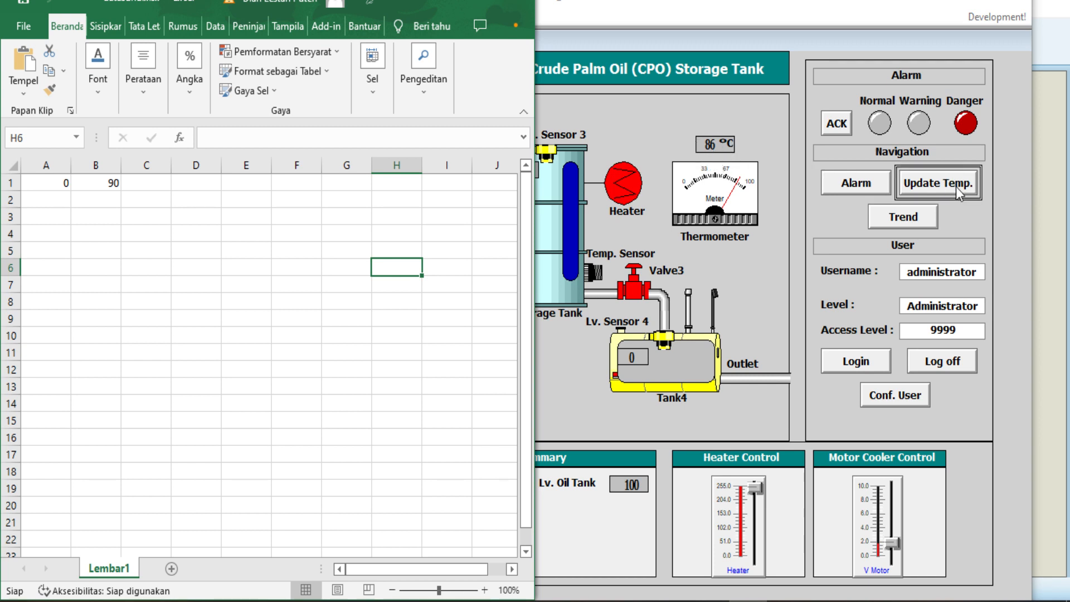
left_click(955, 186)
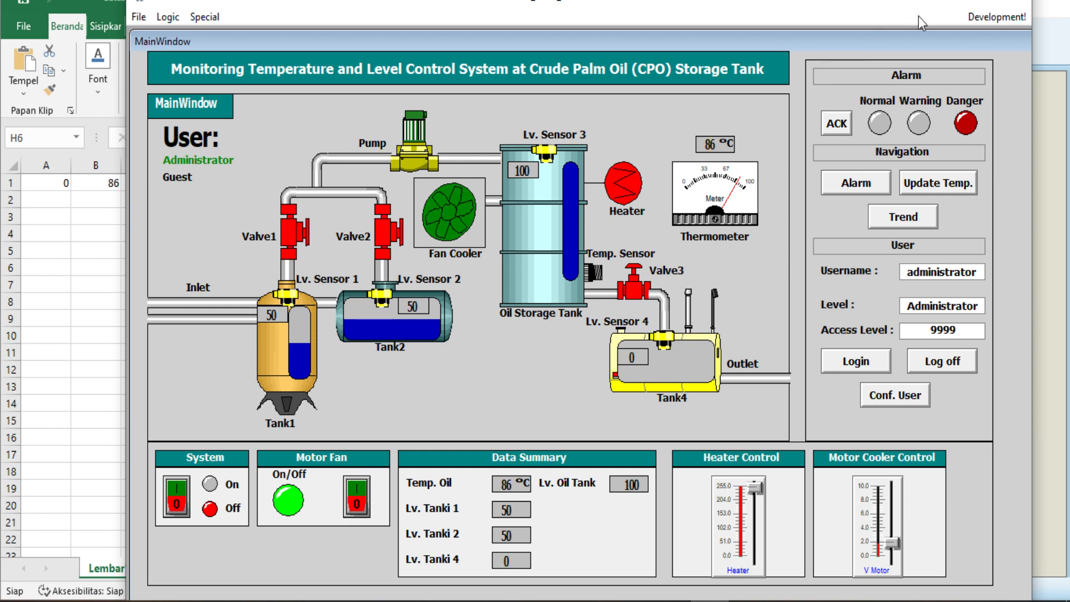
Step: Maximize WindowViewer, log off the administrator to access level 0, and switch to Development
left_click(974, 3)
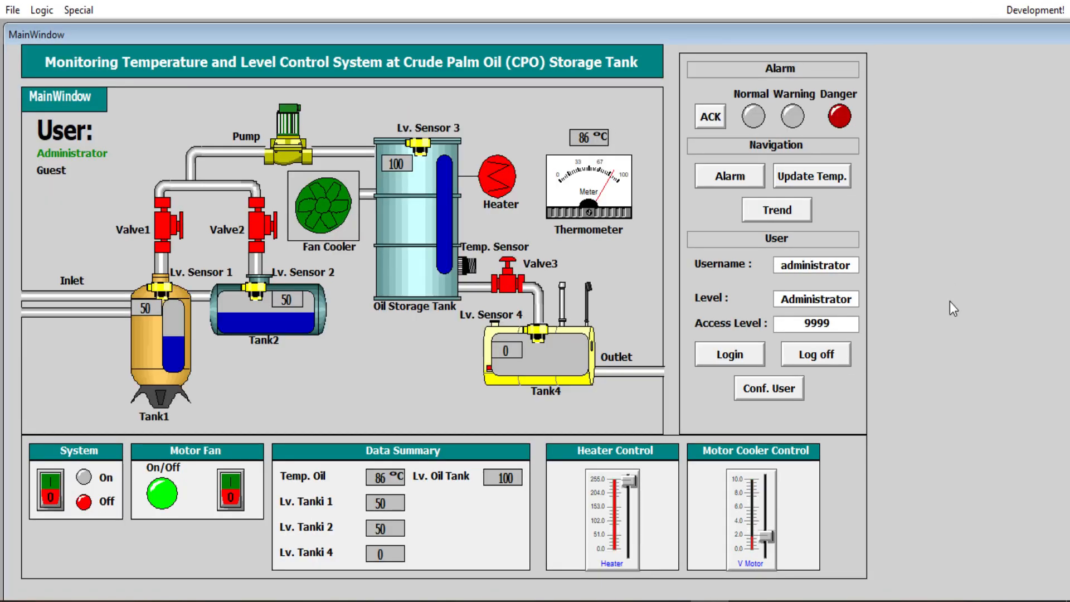
left_click(846, 356)
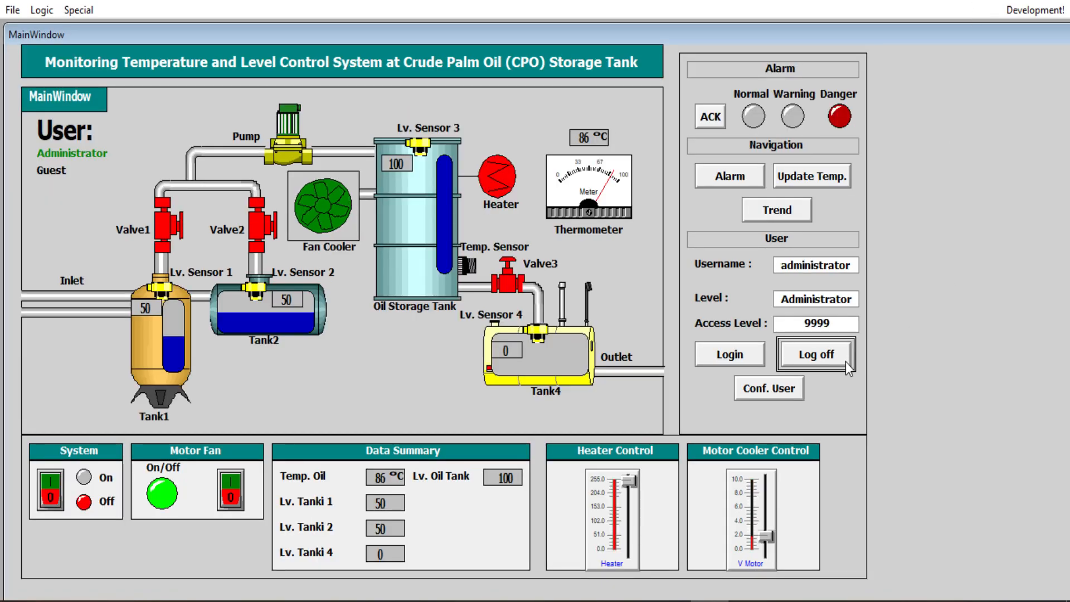
left_click(845, 362)
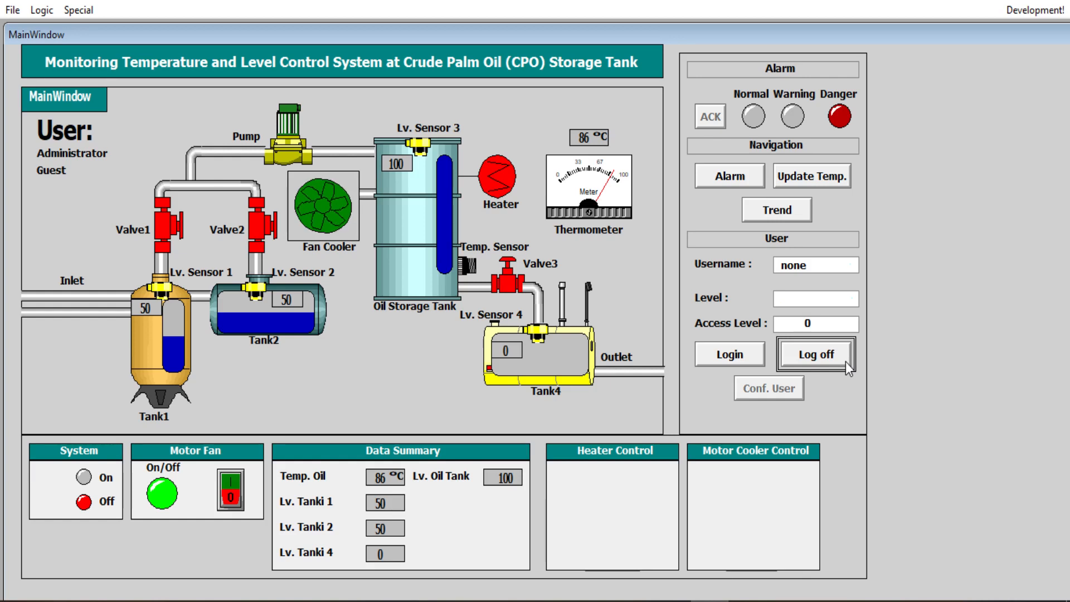
left_click(1052, 12)
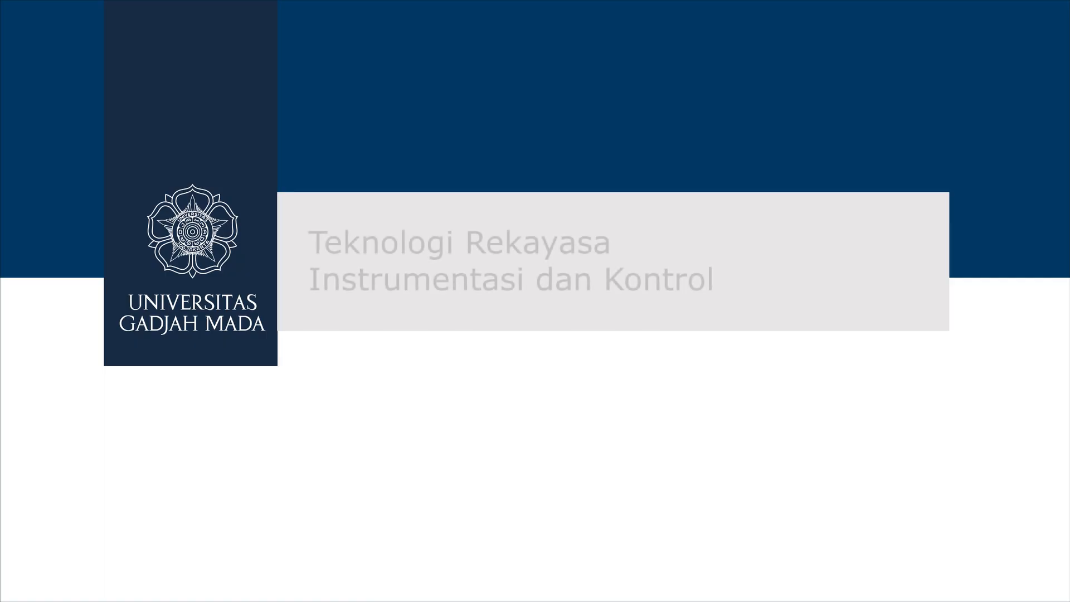